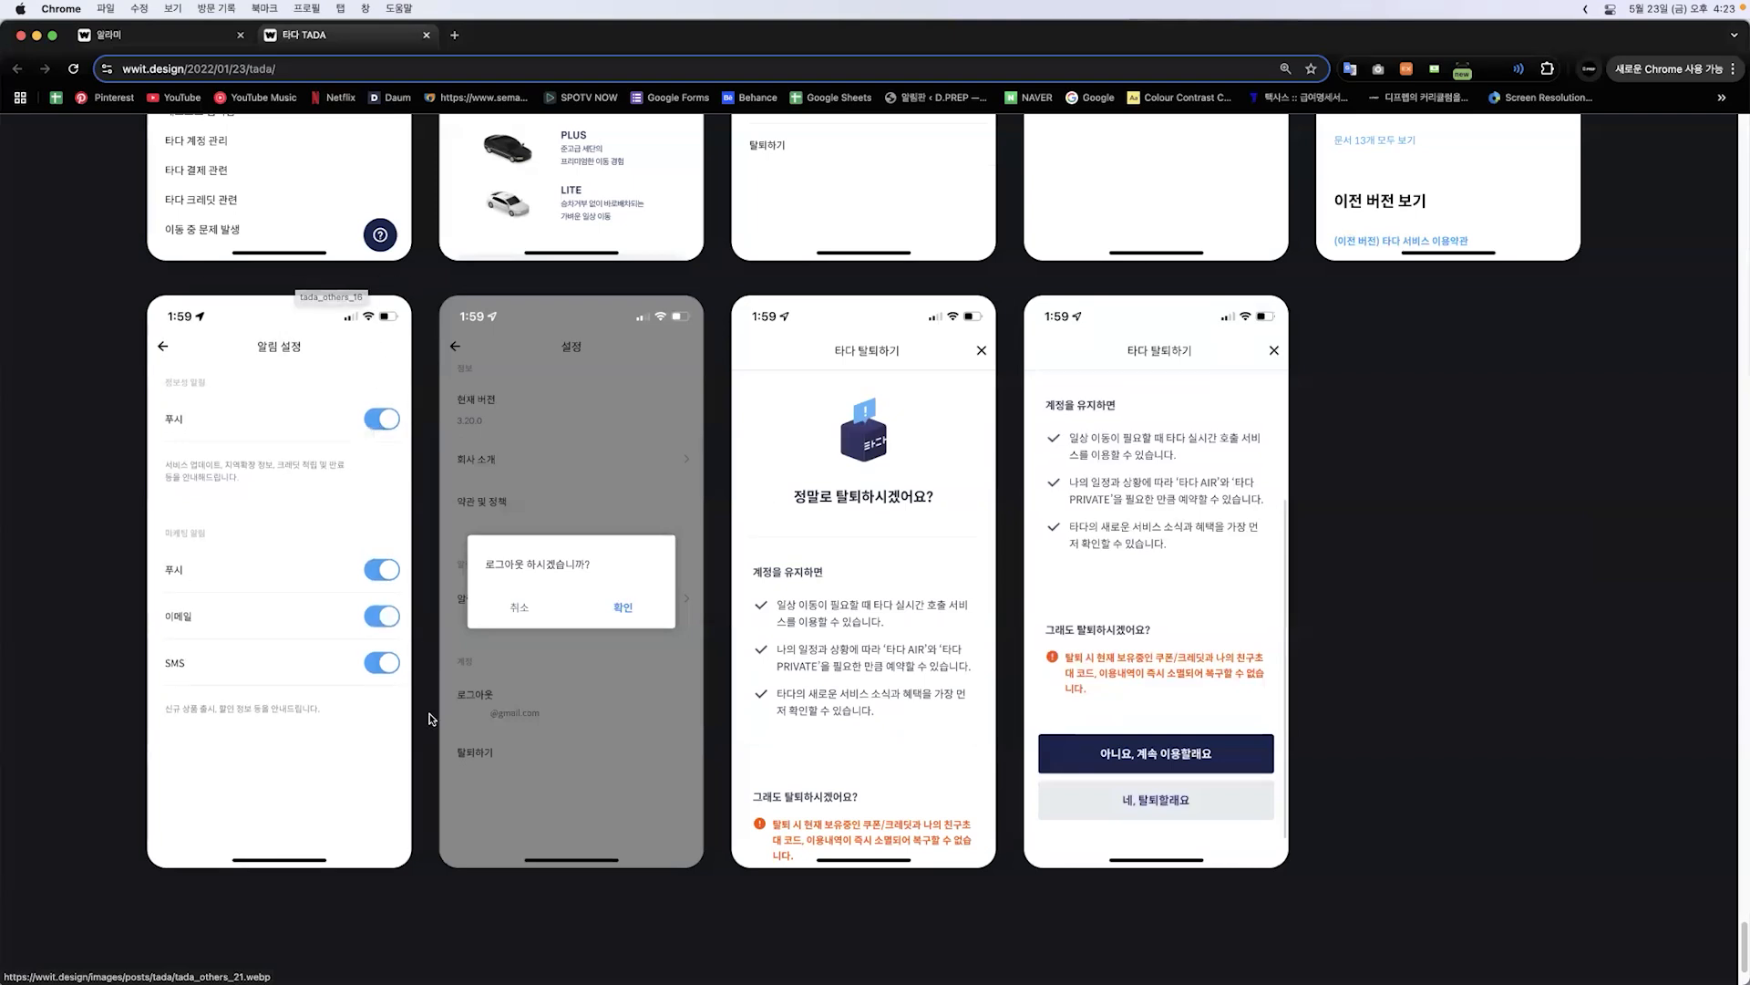
Step: Look over the toggle switches on the 알라미 page, switch to Figma and read the toggle button description
{"action": "left_click", "coordinate": [193, 40]}
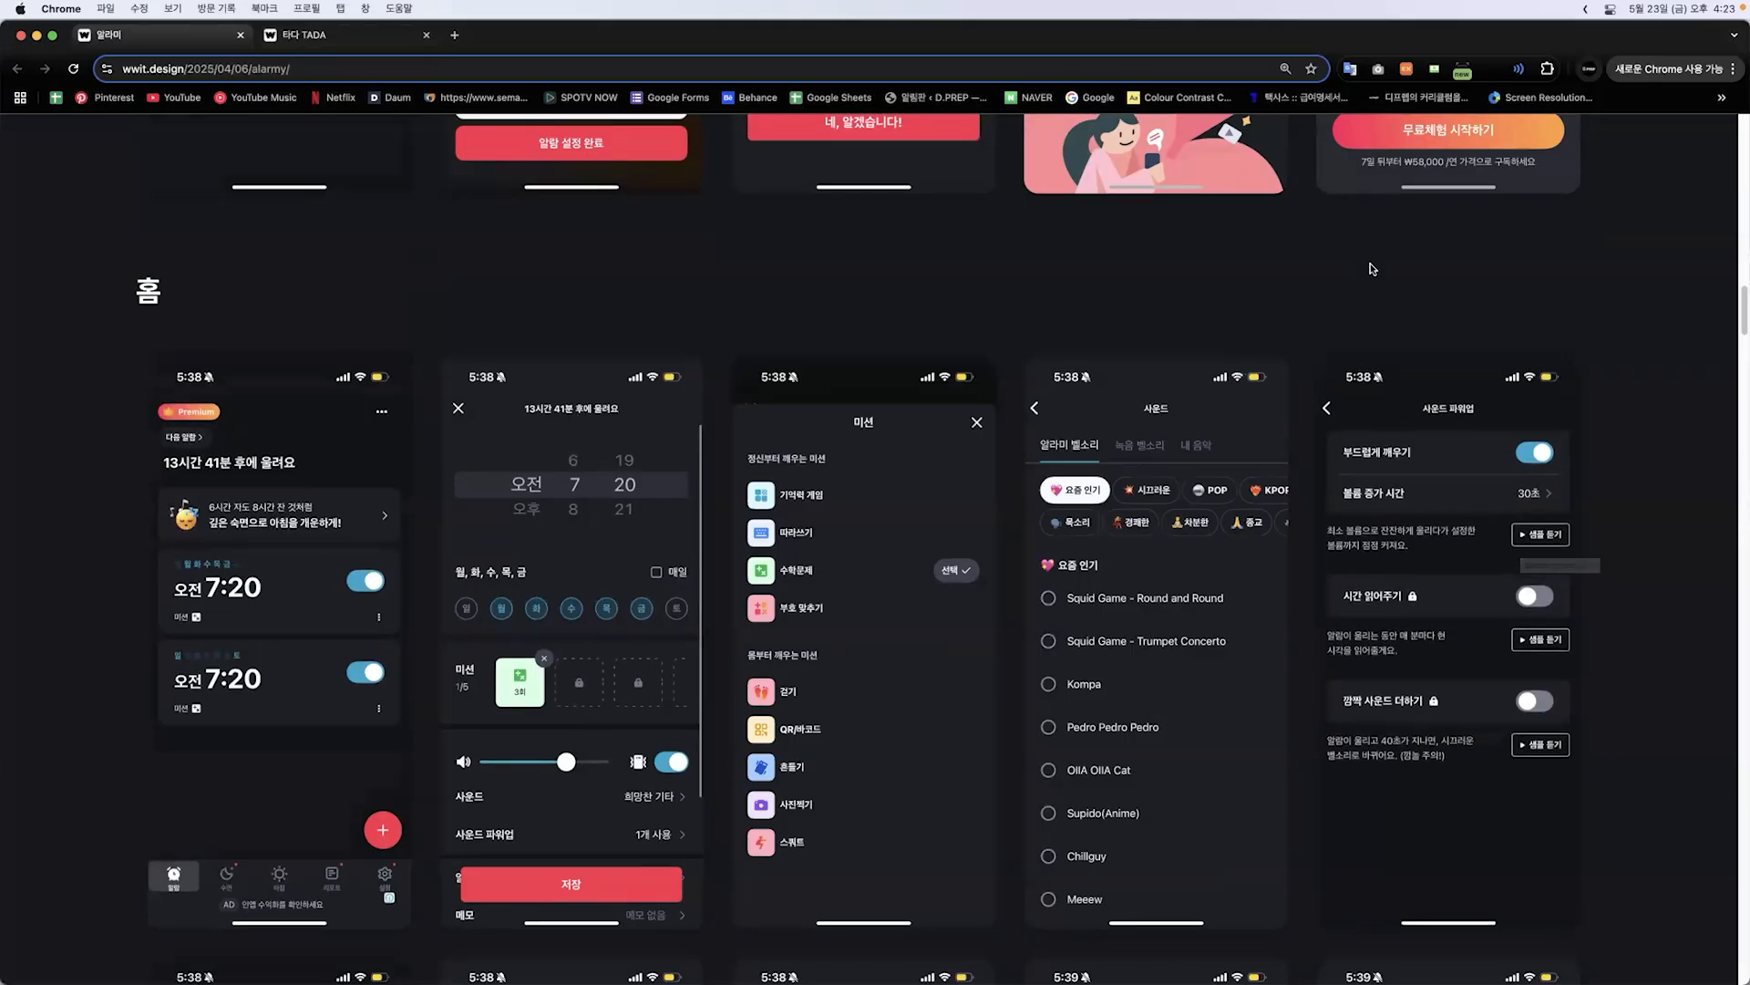
{"action": "mouse_move", "coordinate": [881, 978]}
{"action": "left_click", "coordinate": [779, 950]}
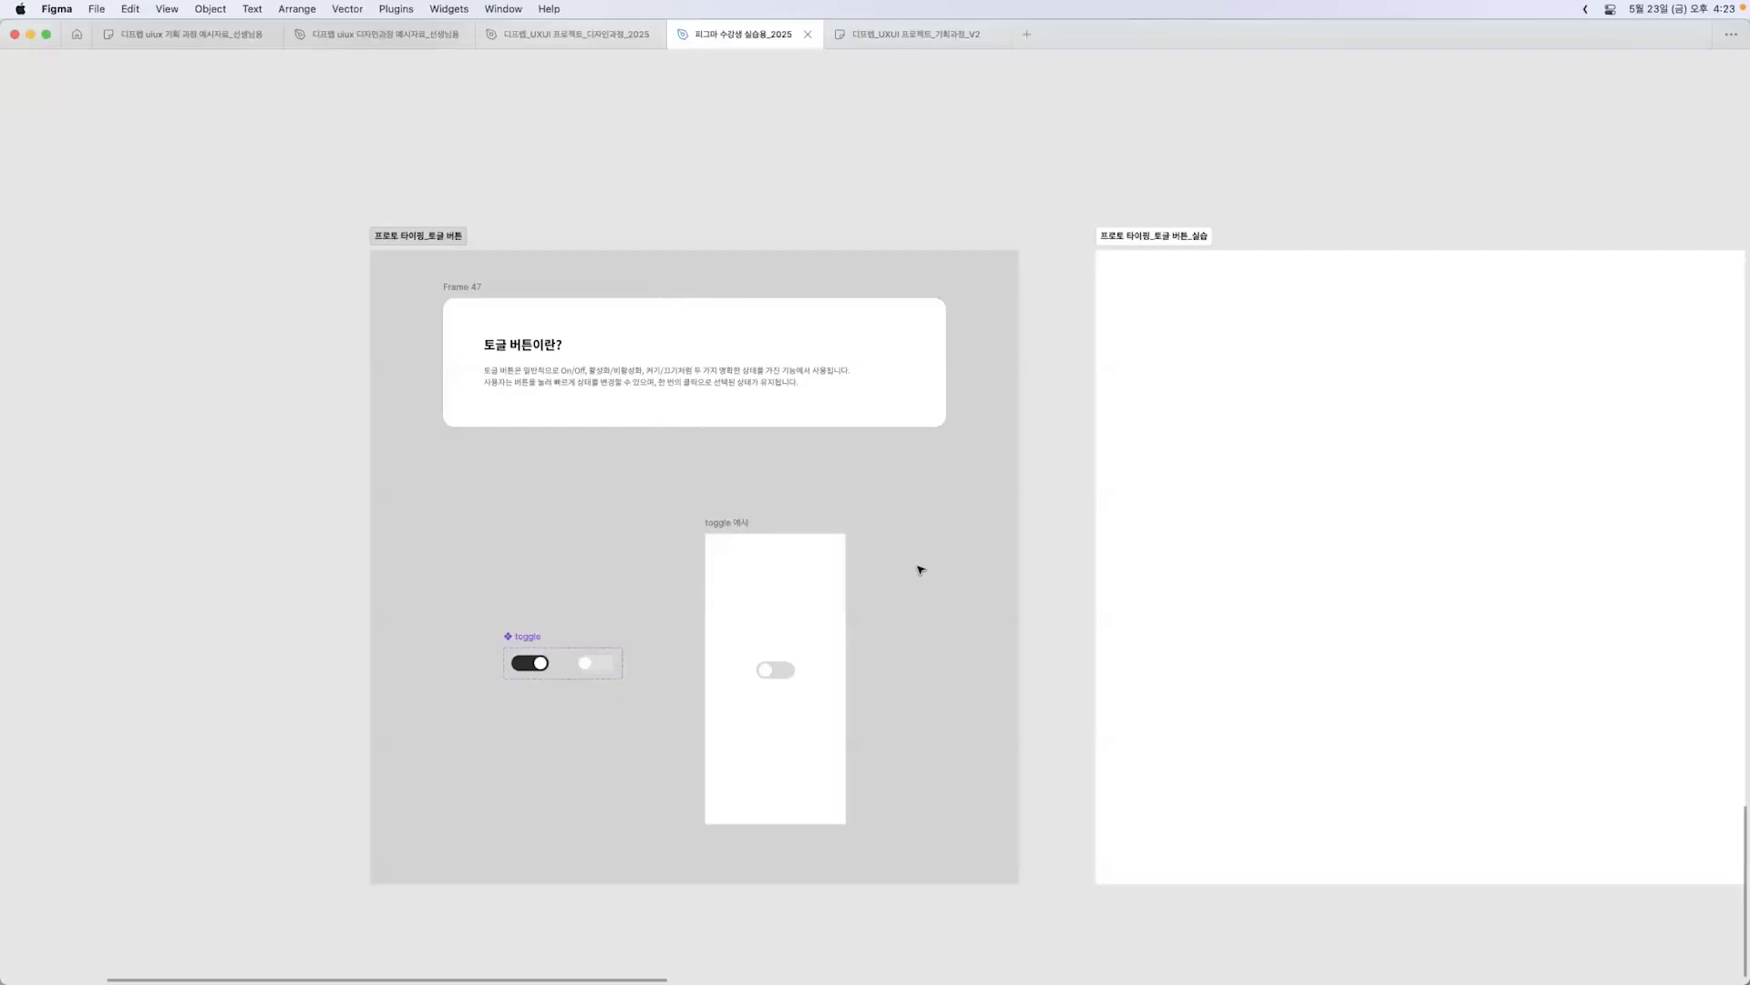
{"action": "left_click", "coordinate": [918, 570]}
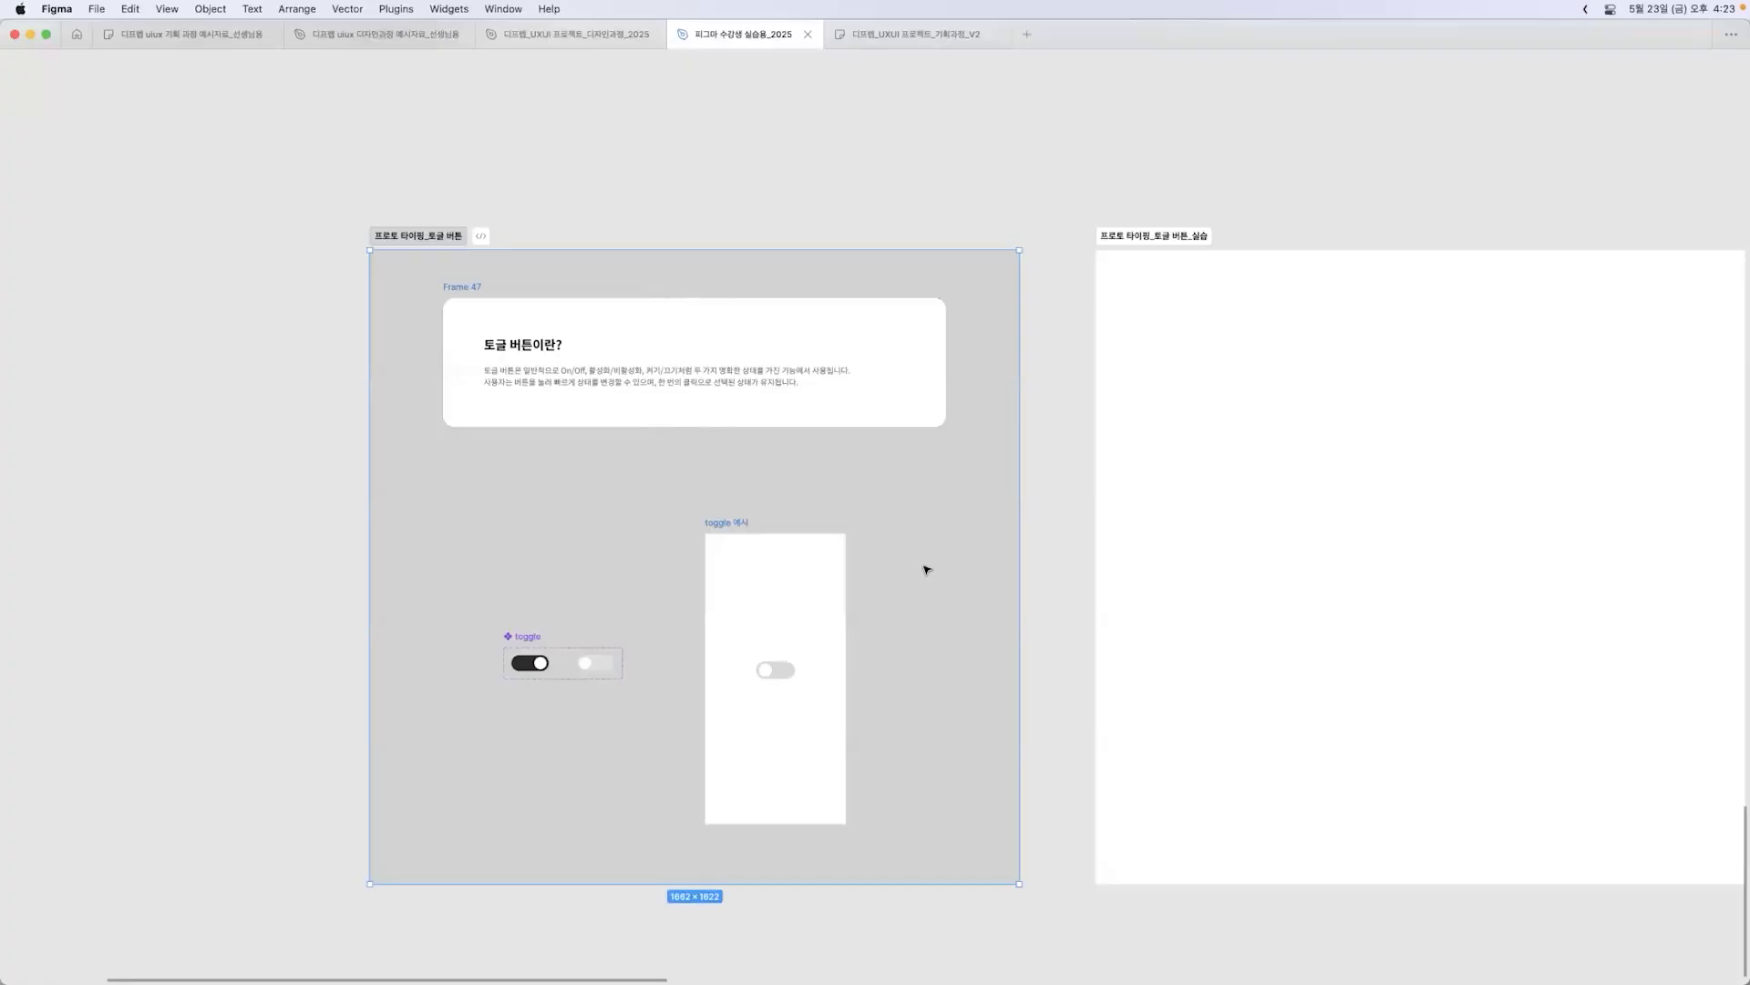
{"action": "scroll", "coordinate": [810, 355], "scroll_direction": "up", "scroll_amount": 5}
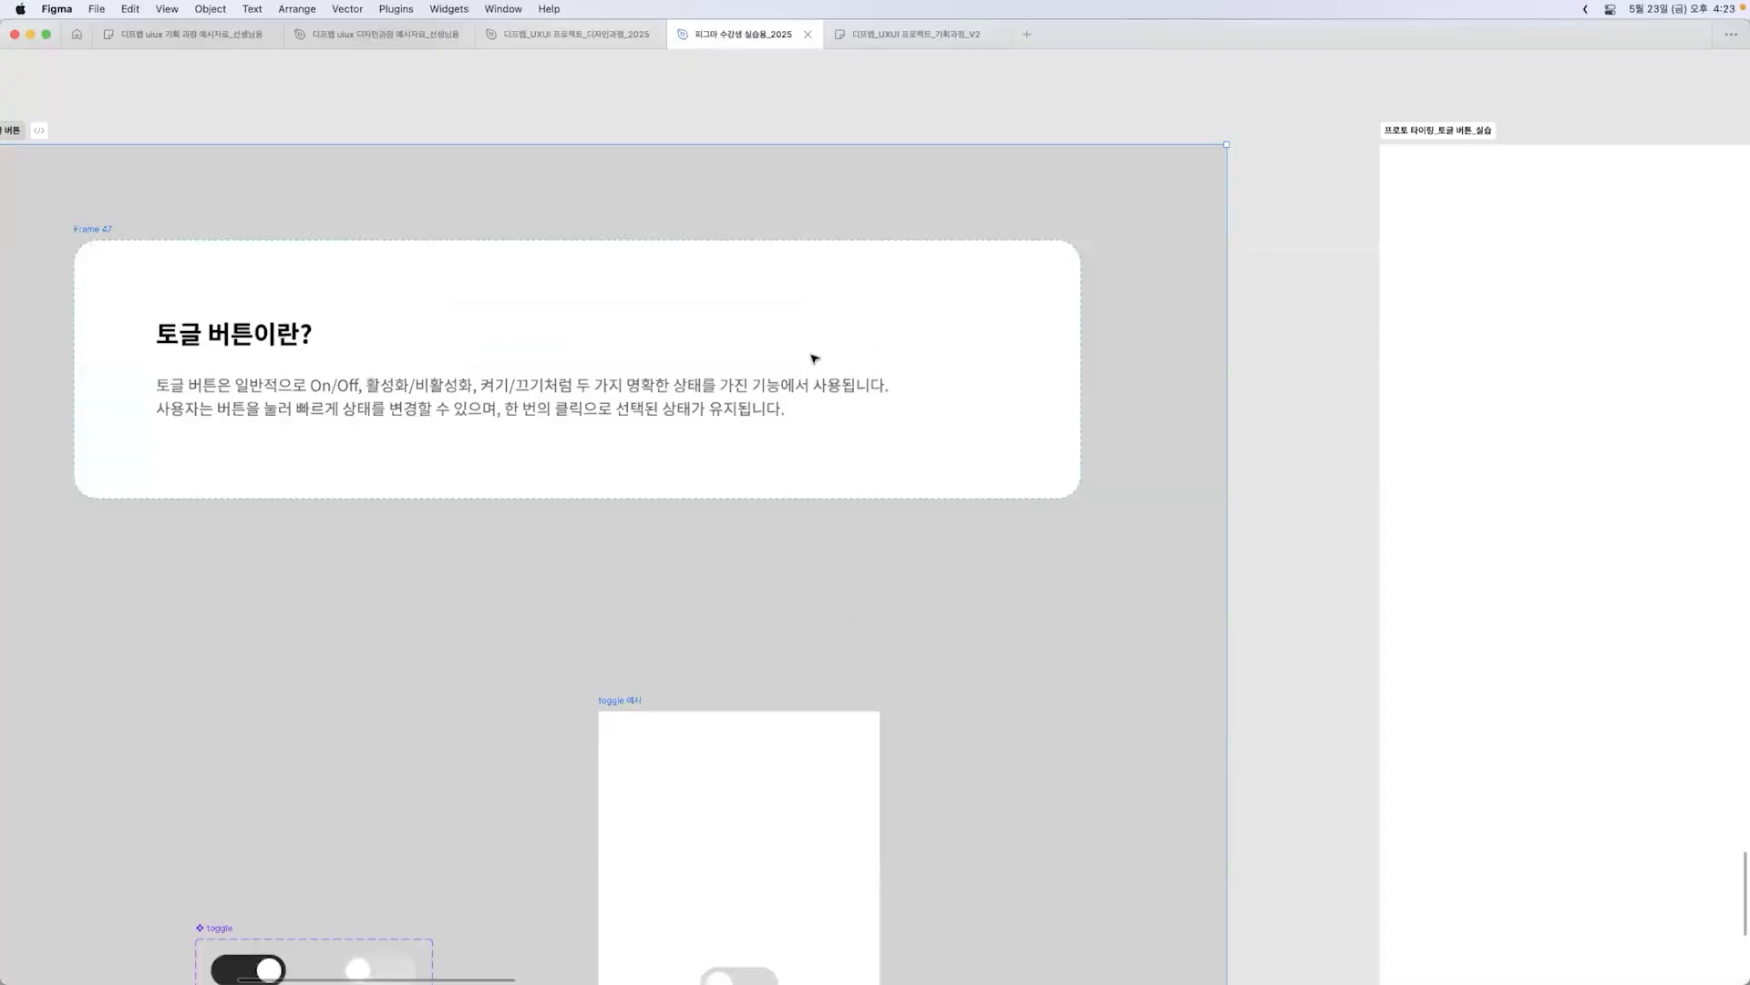
{"action": "scroll", "coordinate": [504, 394], "scroll_direction": "left", "scroll_amount": 3}
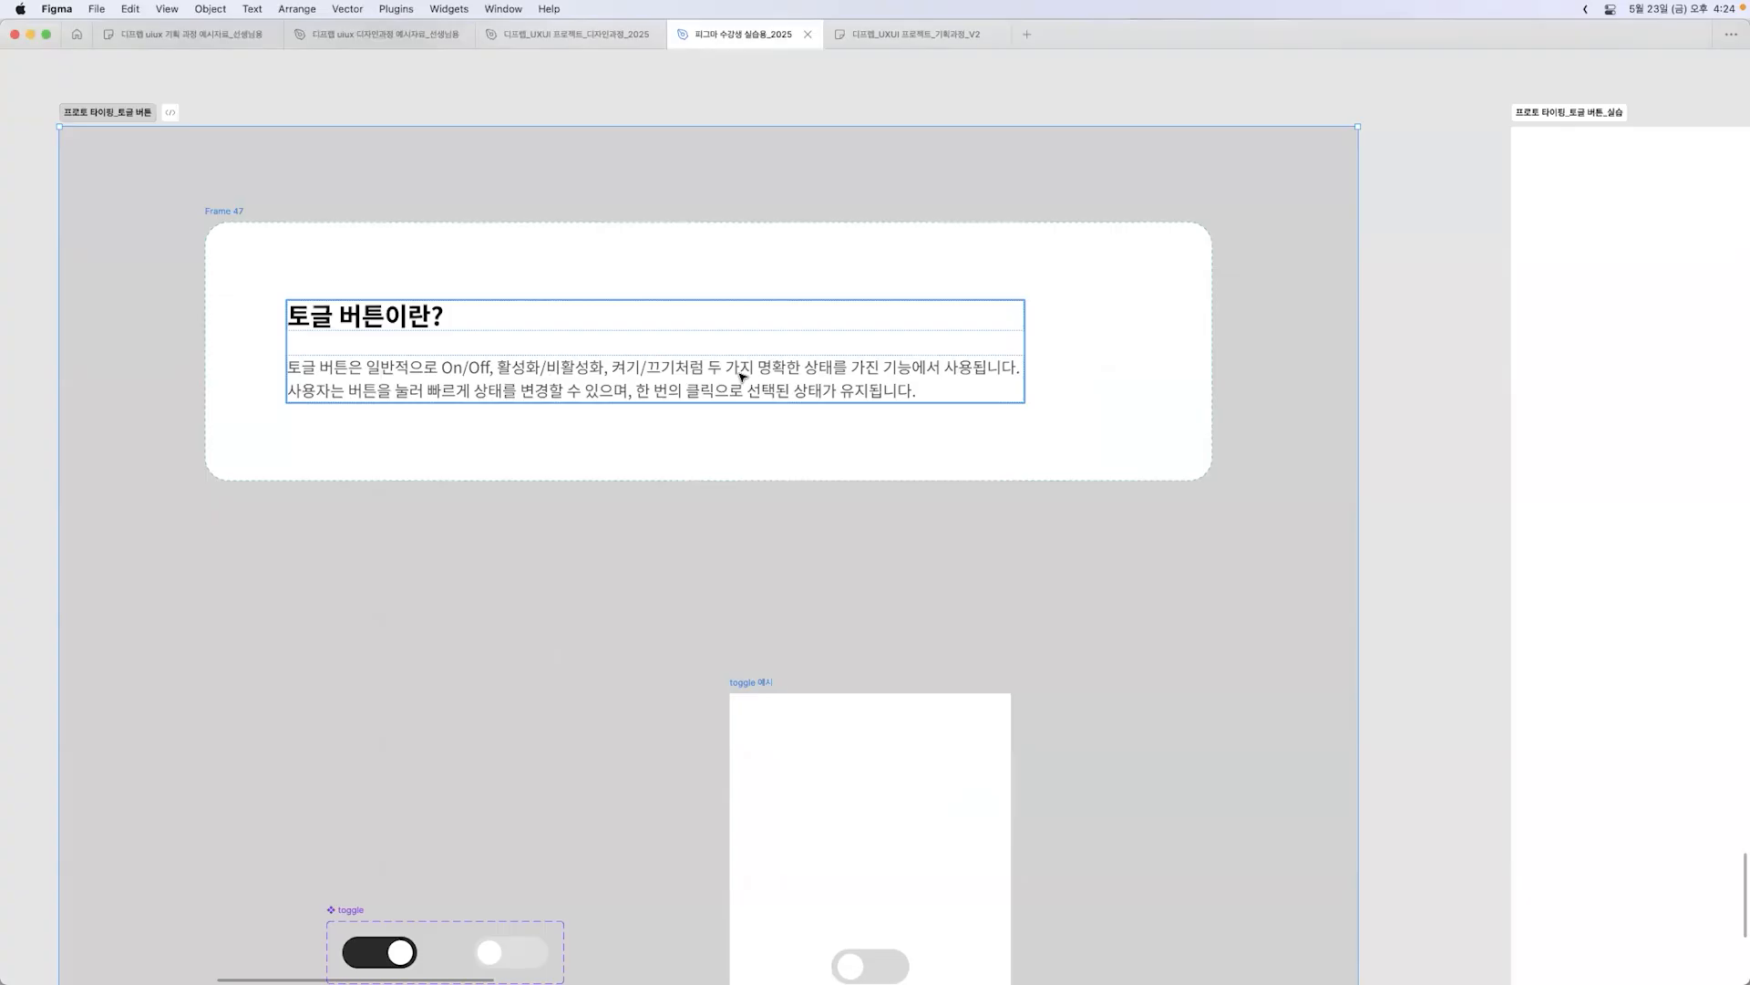
Step: Preview the toggle 예시 frame's prototype, switch its toggle on and off several times, and close the preview
{"action": "key", "text": "Escape"}
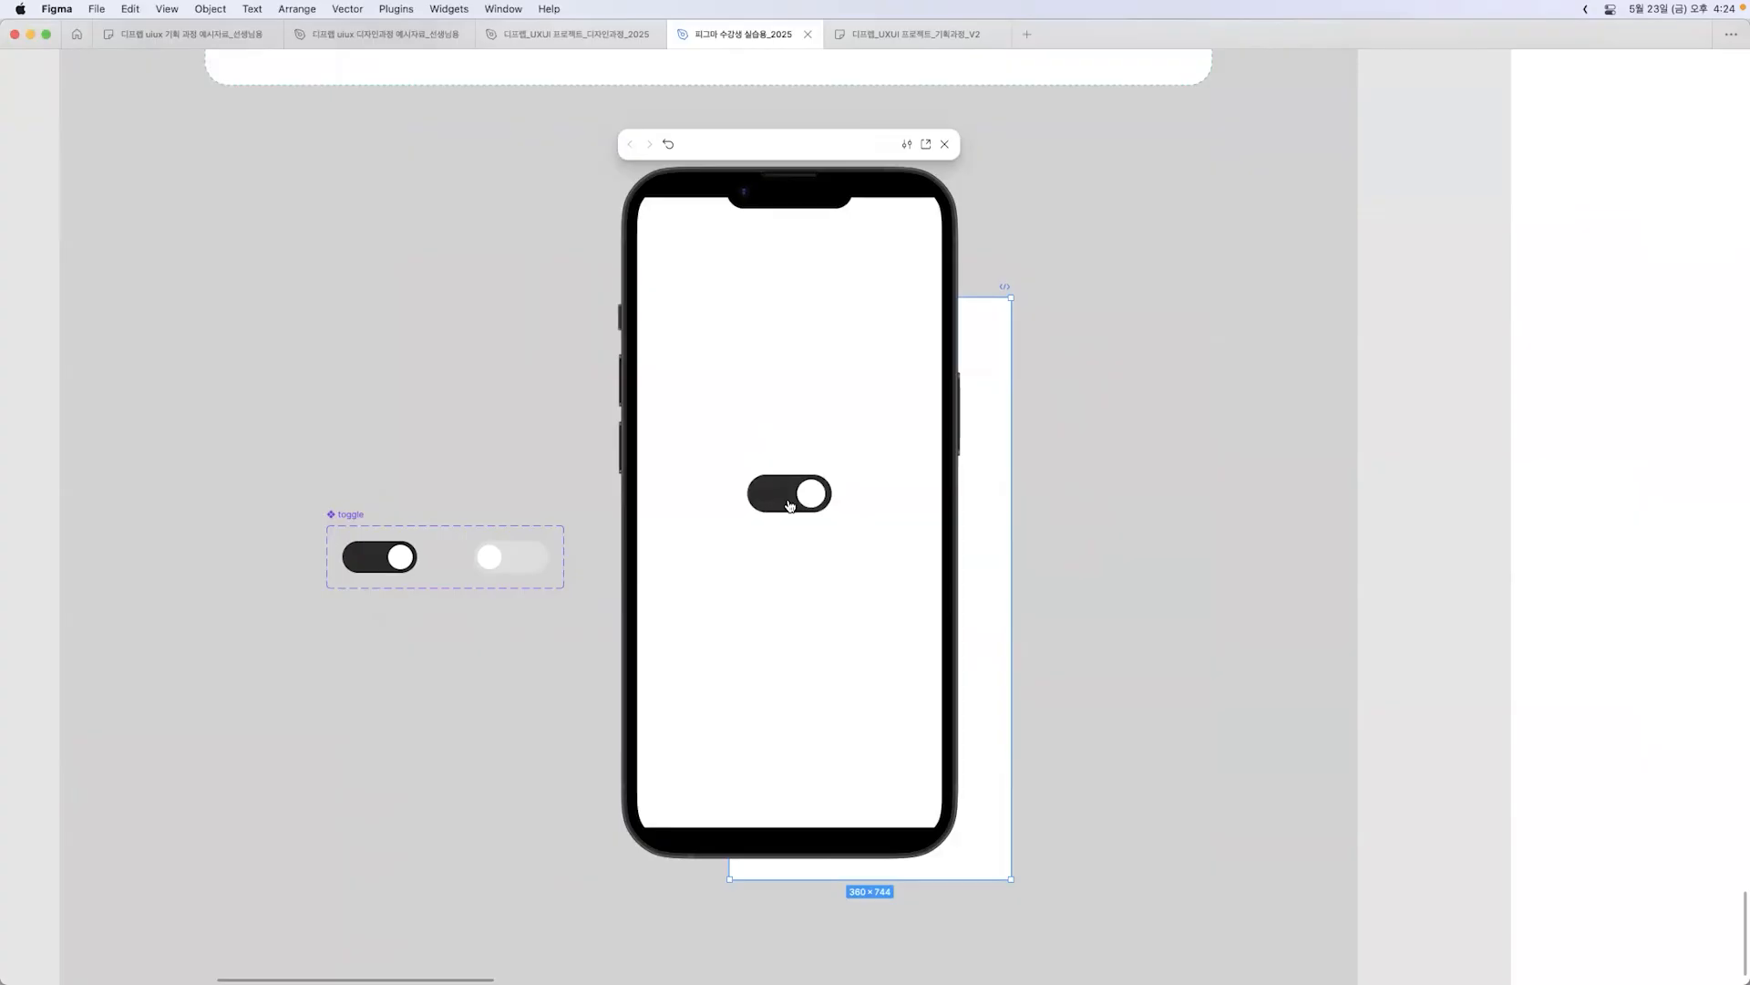
{"action": "left_click", "coordinate": [790, 505]}
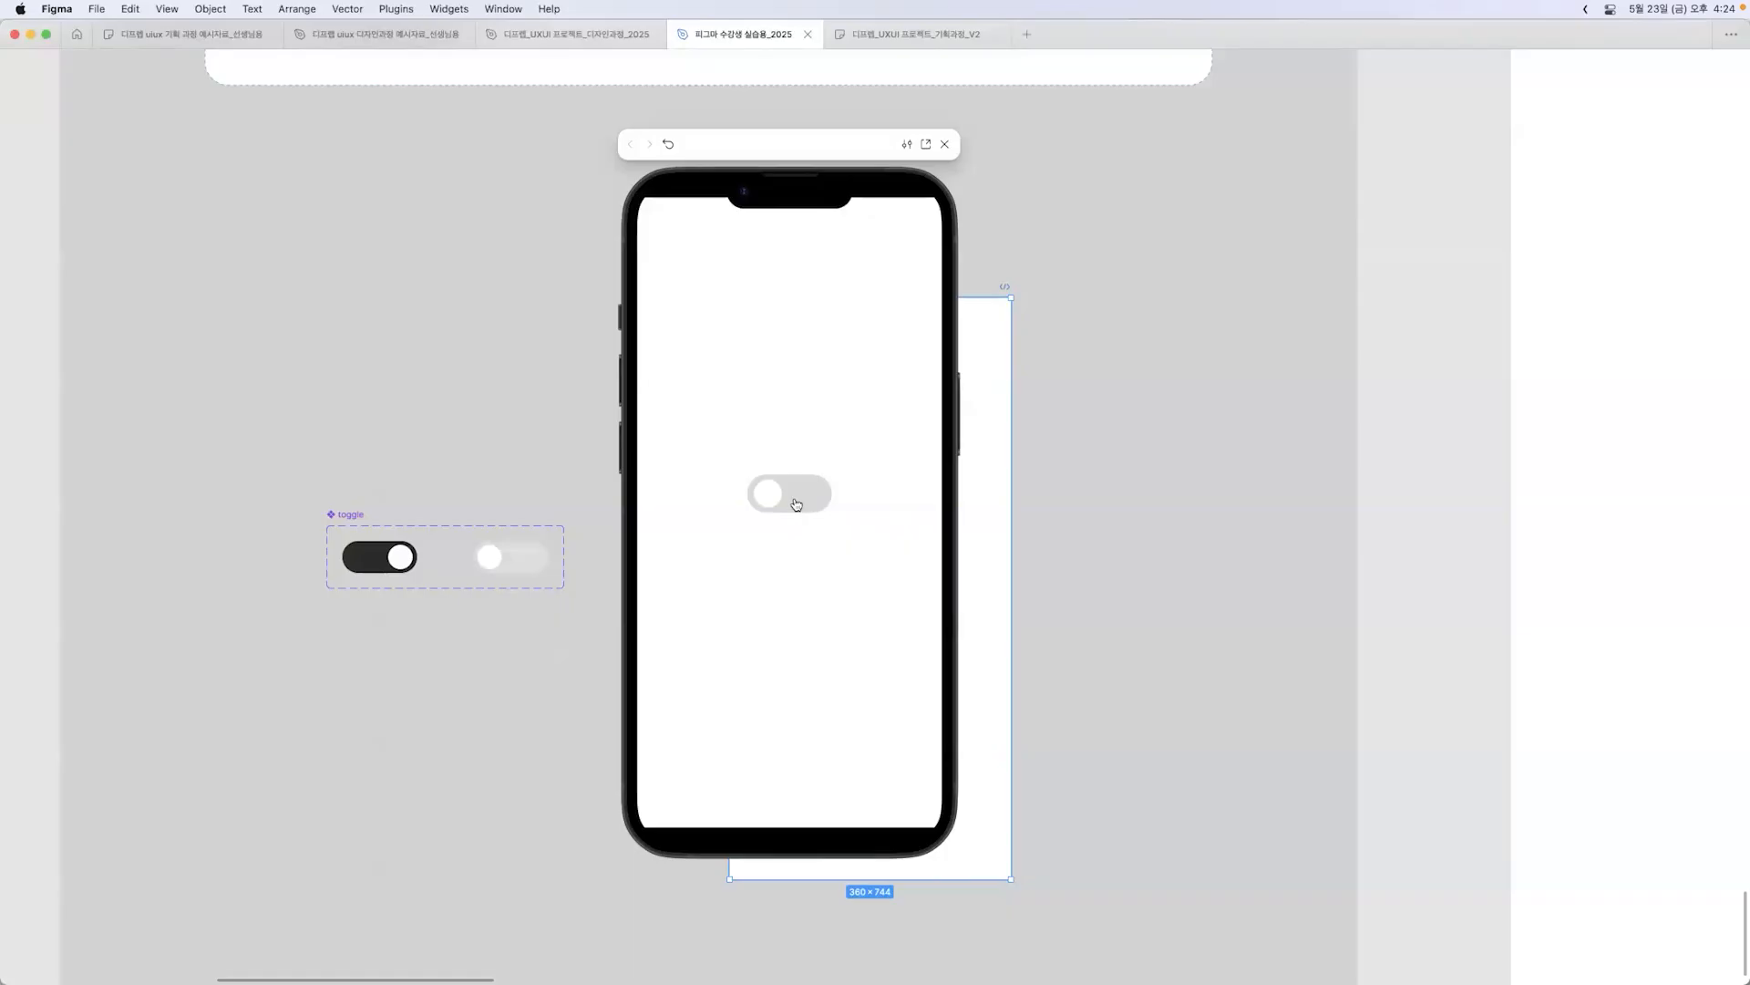
{"action": "left_click", "coordinate": [796, 504]}
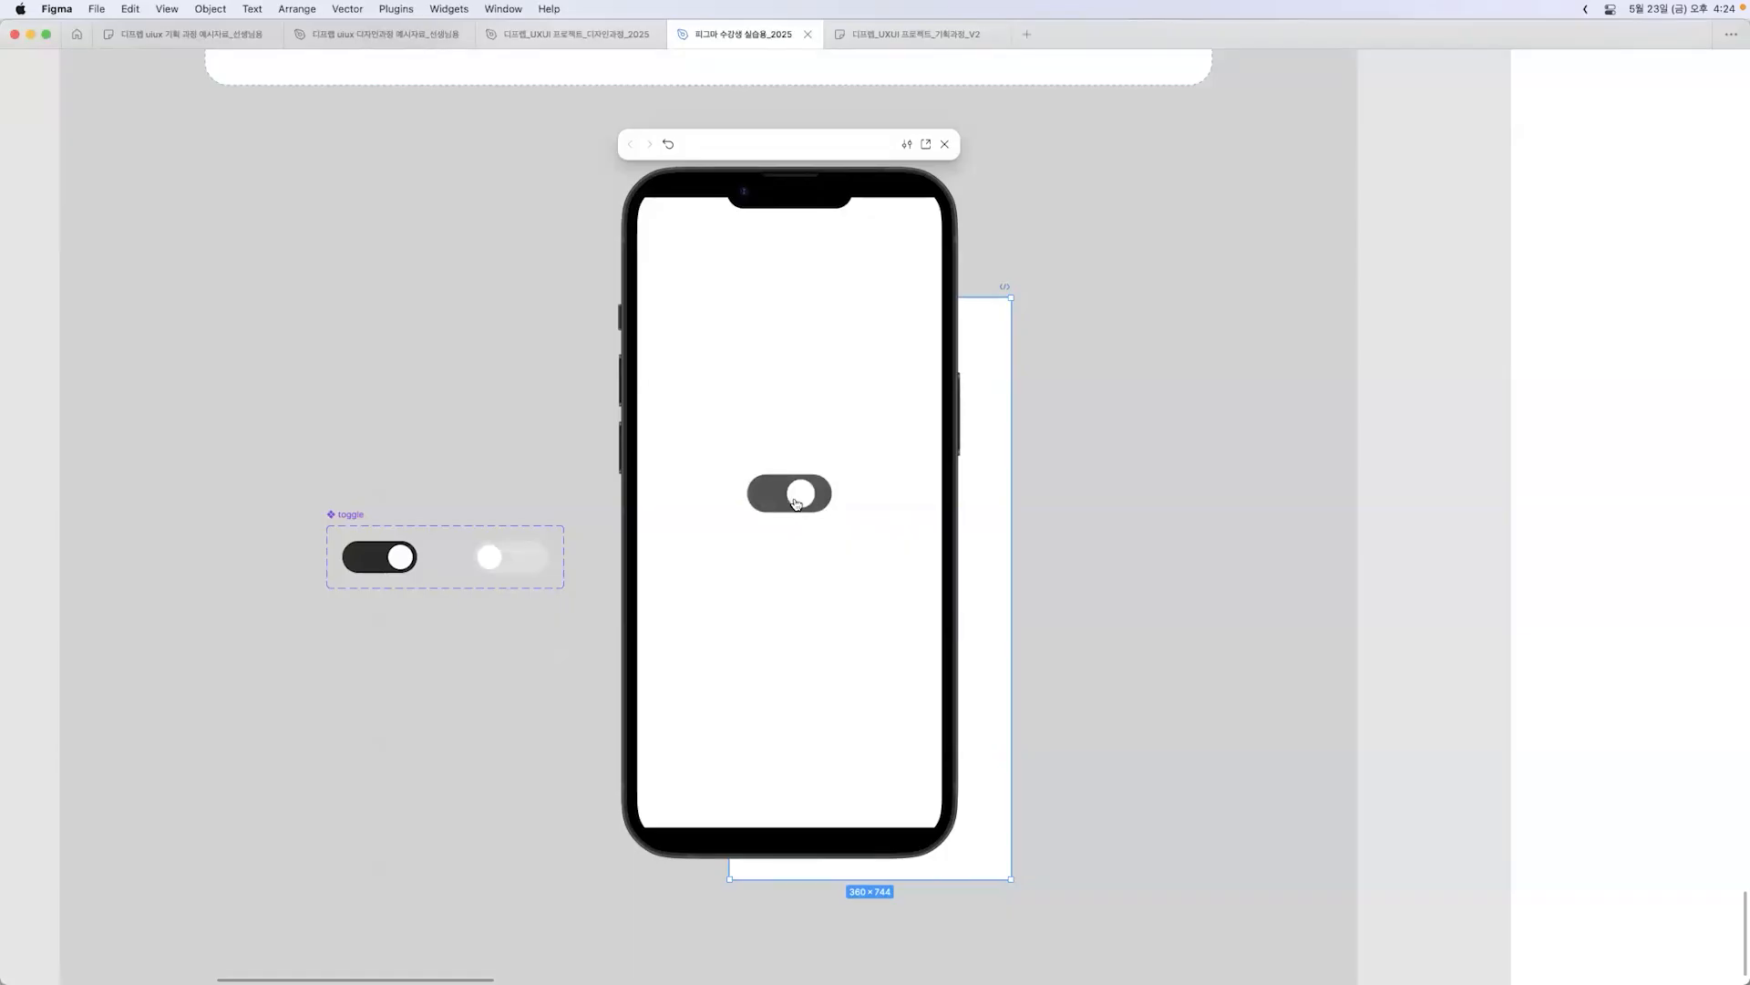
{"action": "left_click", "coordinate": [795, 505]}
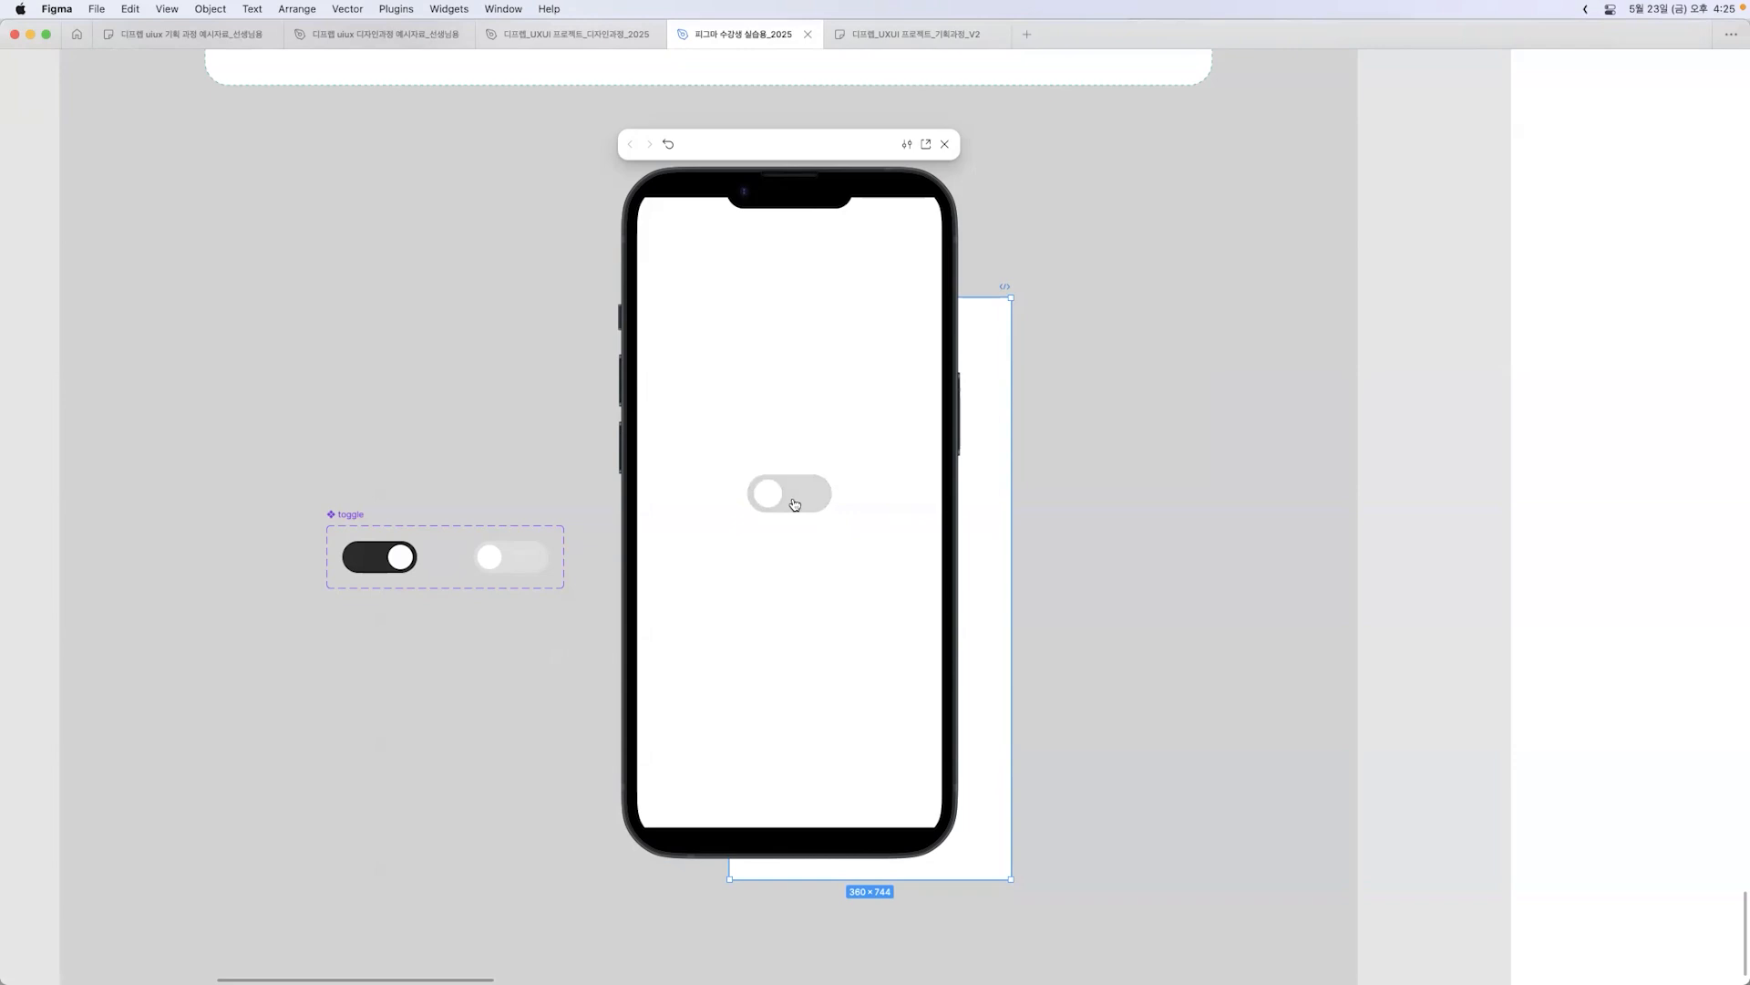
{"action": "left_click", "coordinate": [944, 144]}
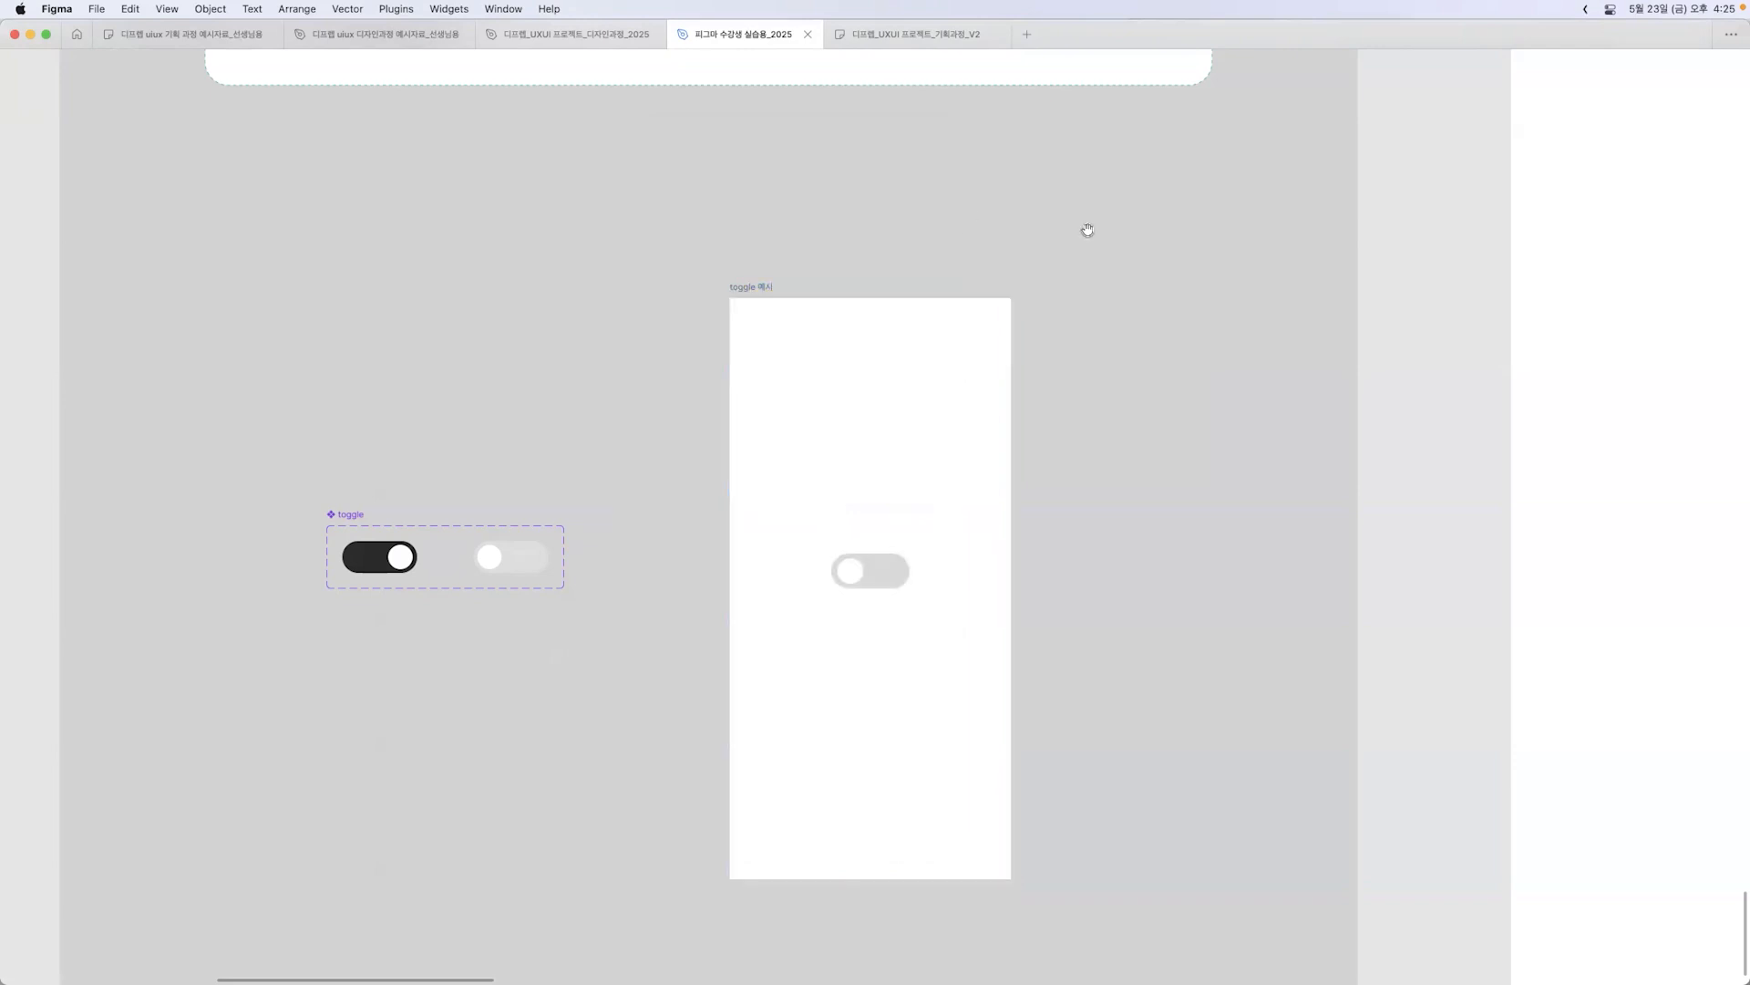
{"action": "left_click_drag", "start_coordinate": [1092, 231], "coordinate": [1083, 231]}
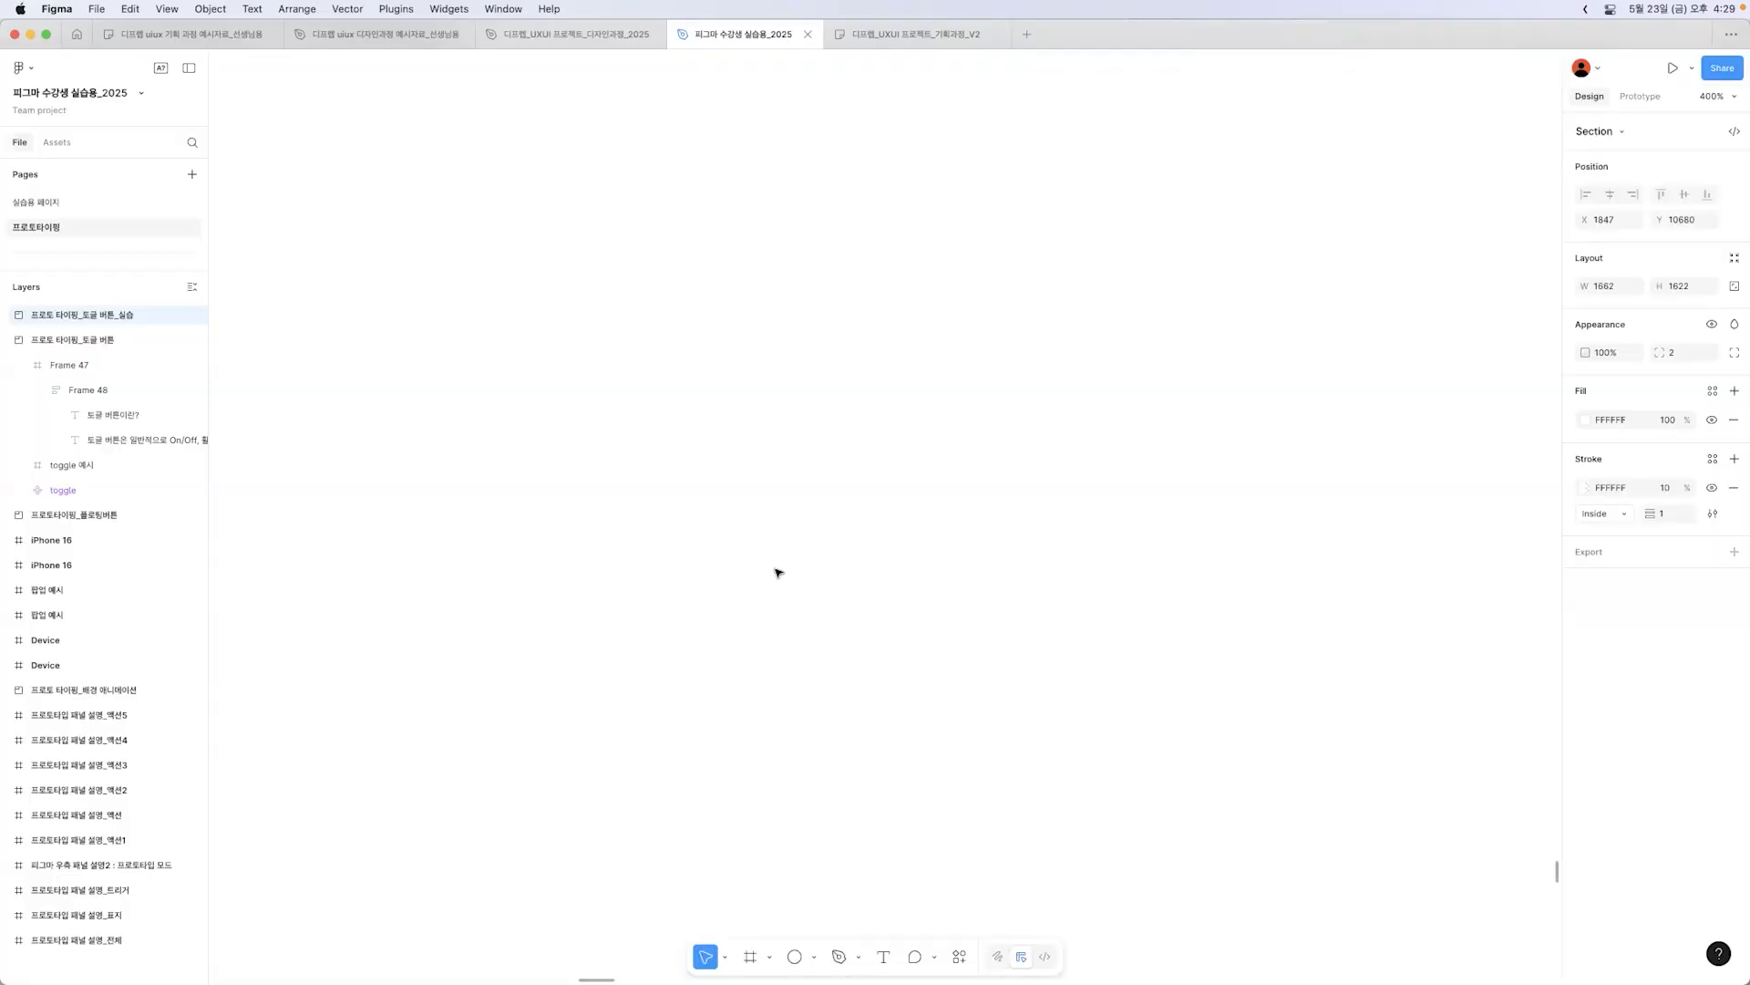
Step: Draw a rectangle in the 프로토 타이핑_토글 버튼_실습 section and set its size to 72 × 32
{"action": "key", "text": "r"}
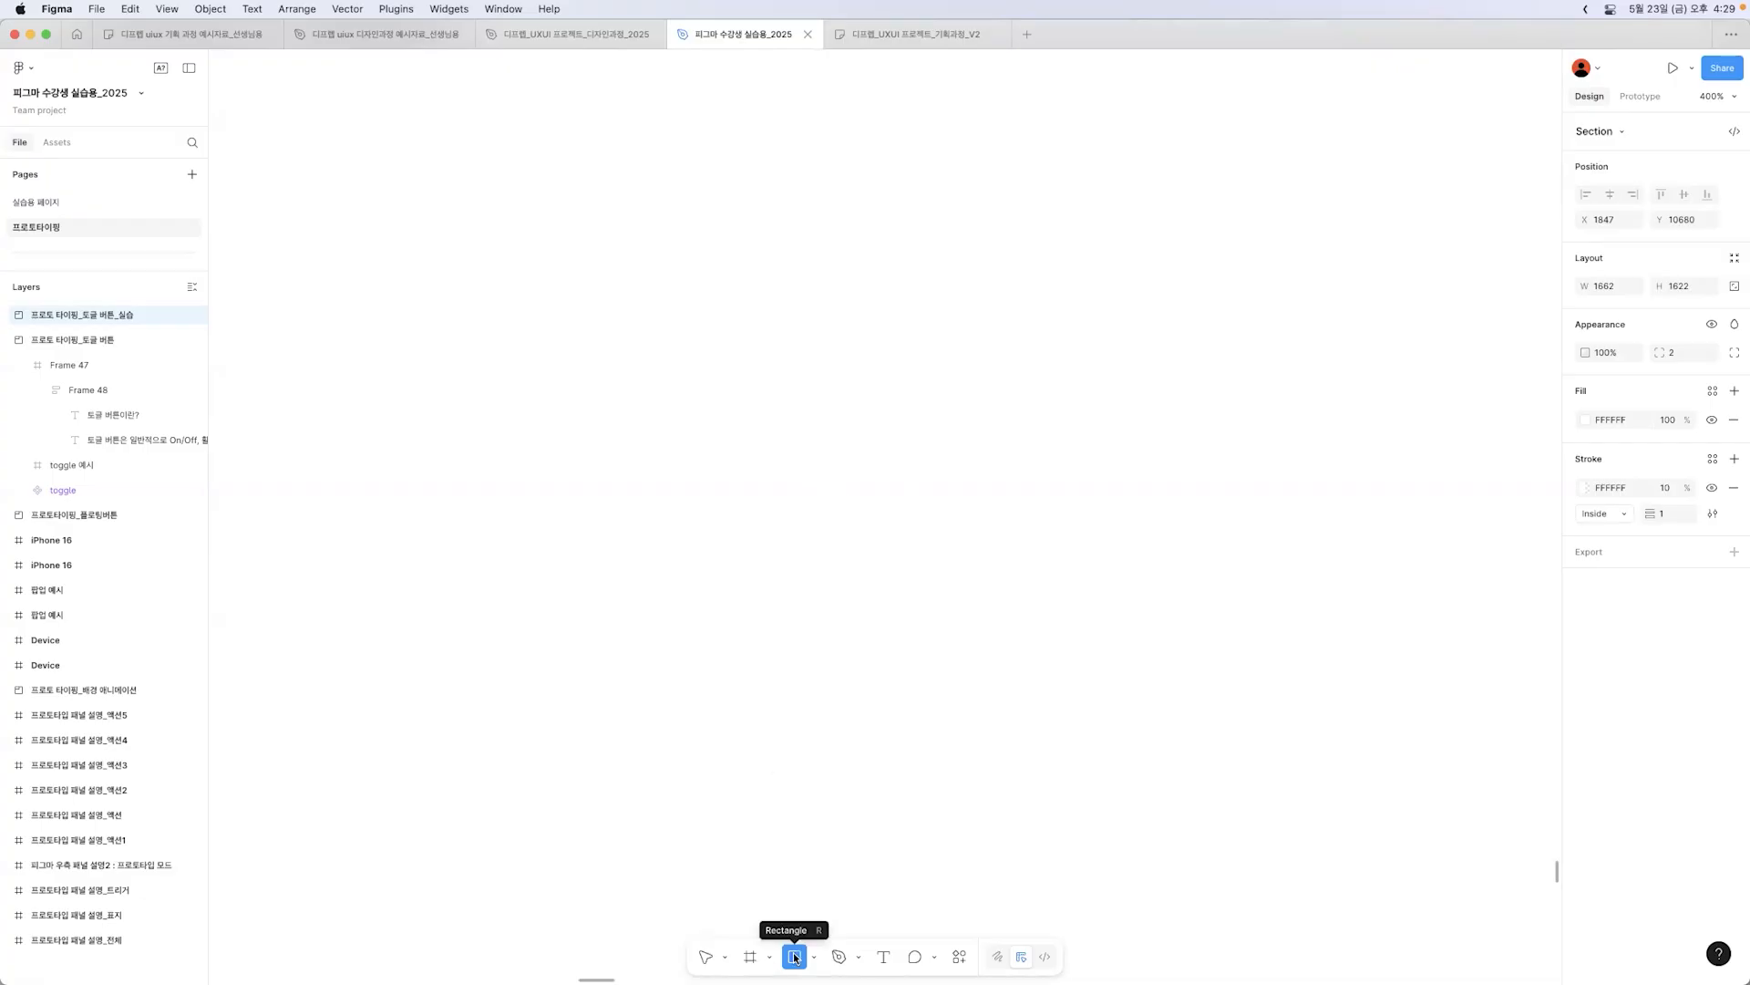
{"action": "left_click_drag", "start_coordinate": [648, 434], "coordinate": [858, 521]}
{"action": "left_click", "coordinate": [1618, 314]}
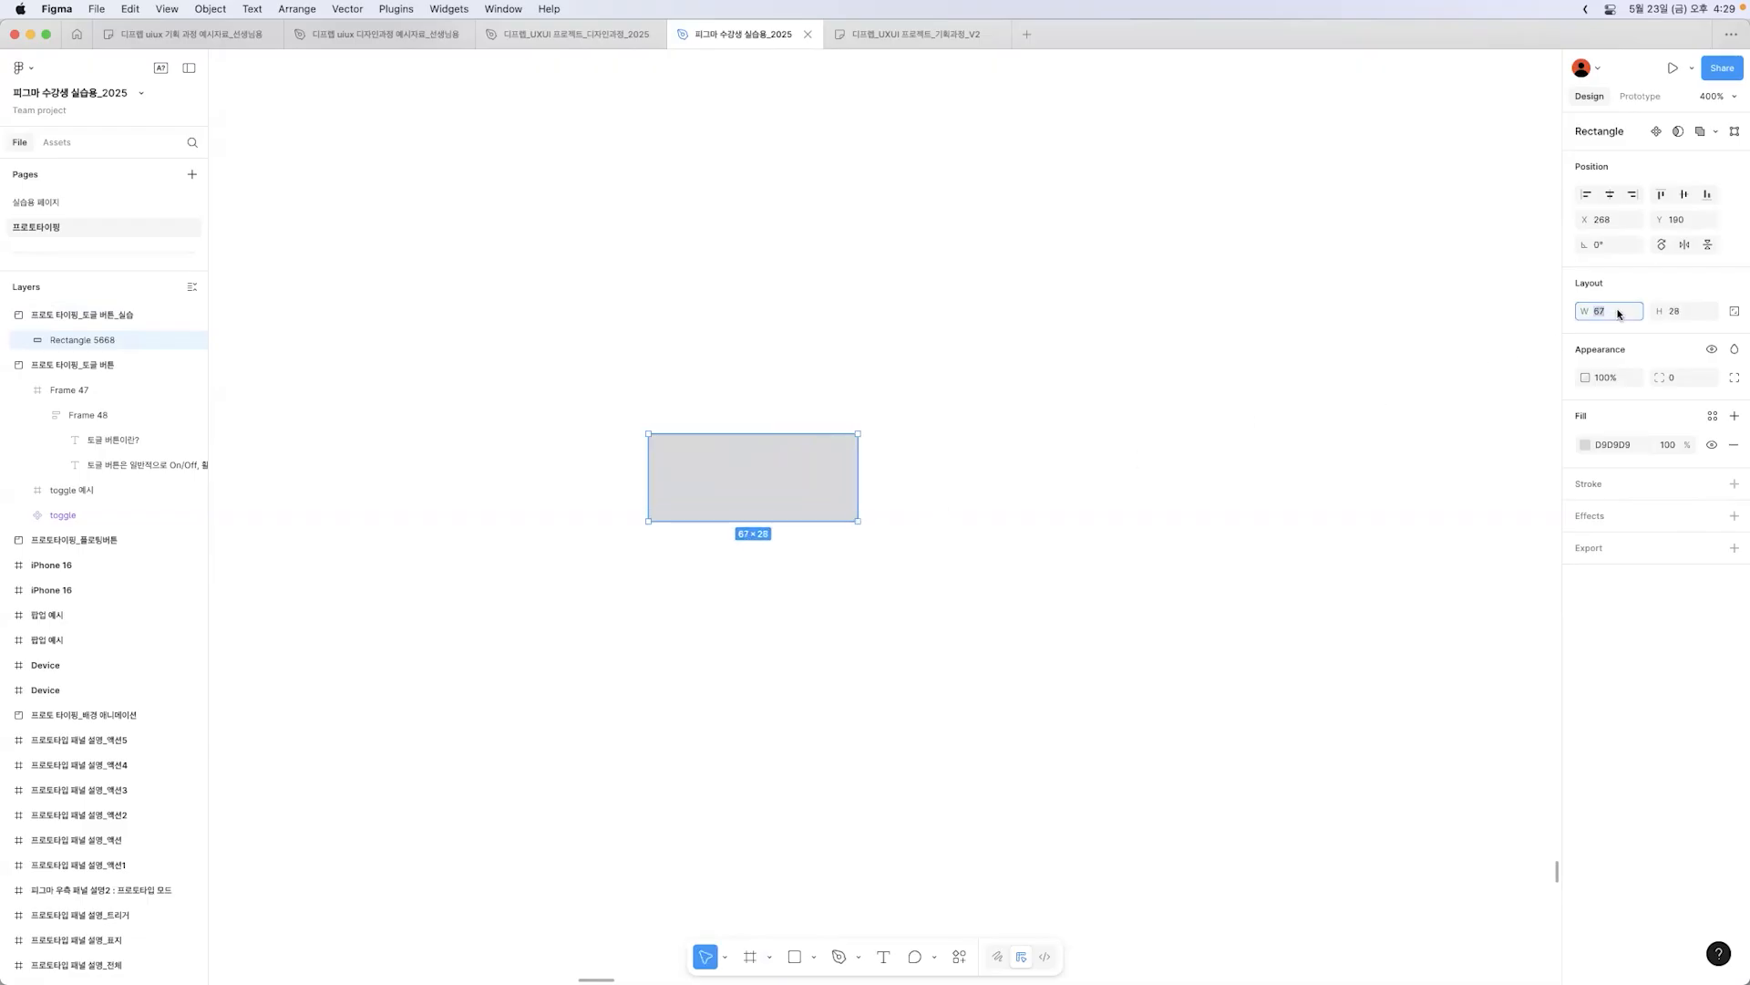
{"action": "type", "text": "72"}
{"action": "left_click", "coordinate": [1673, 314]}
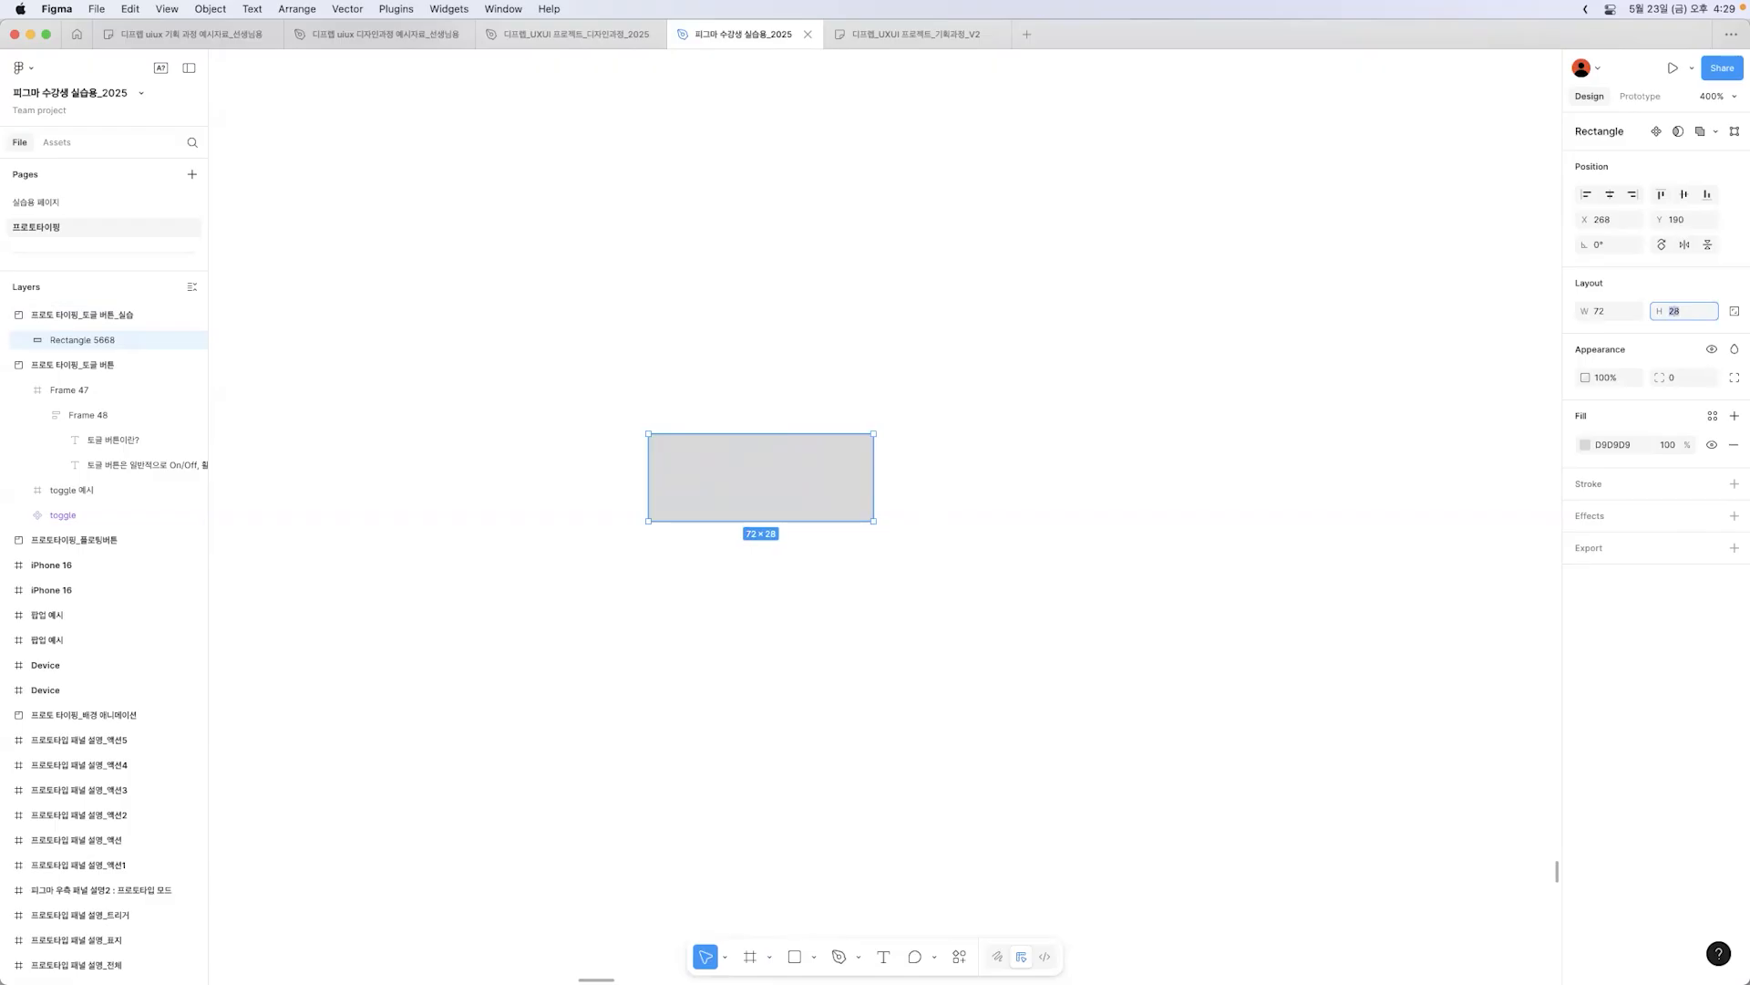
{"action": "type", "text": "32"}
{"action": "key", "text": "Return"}
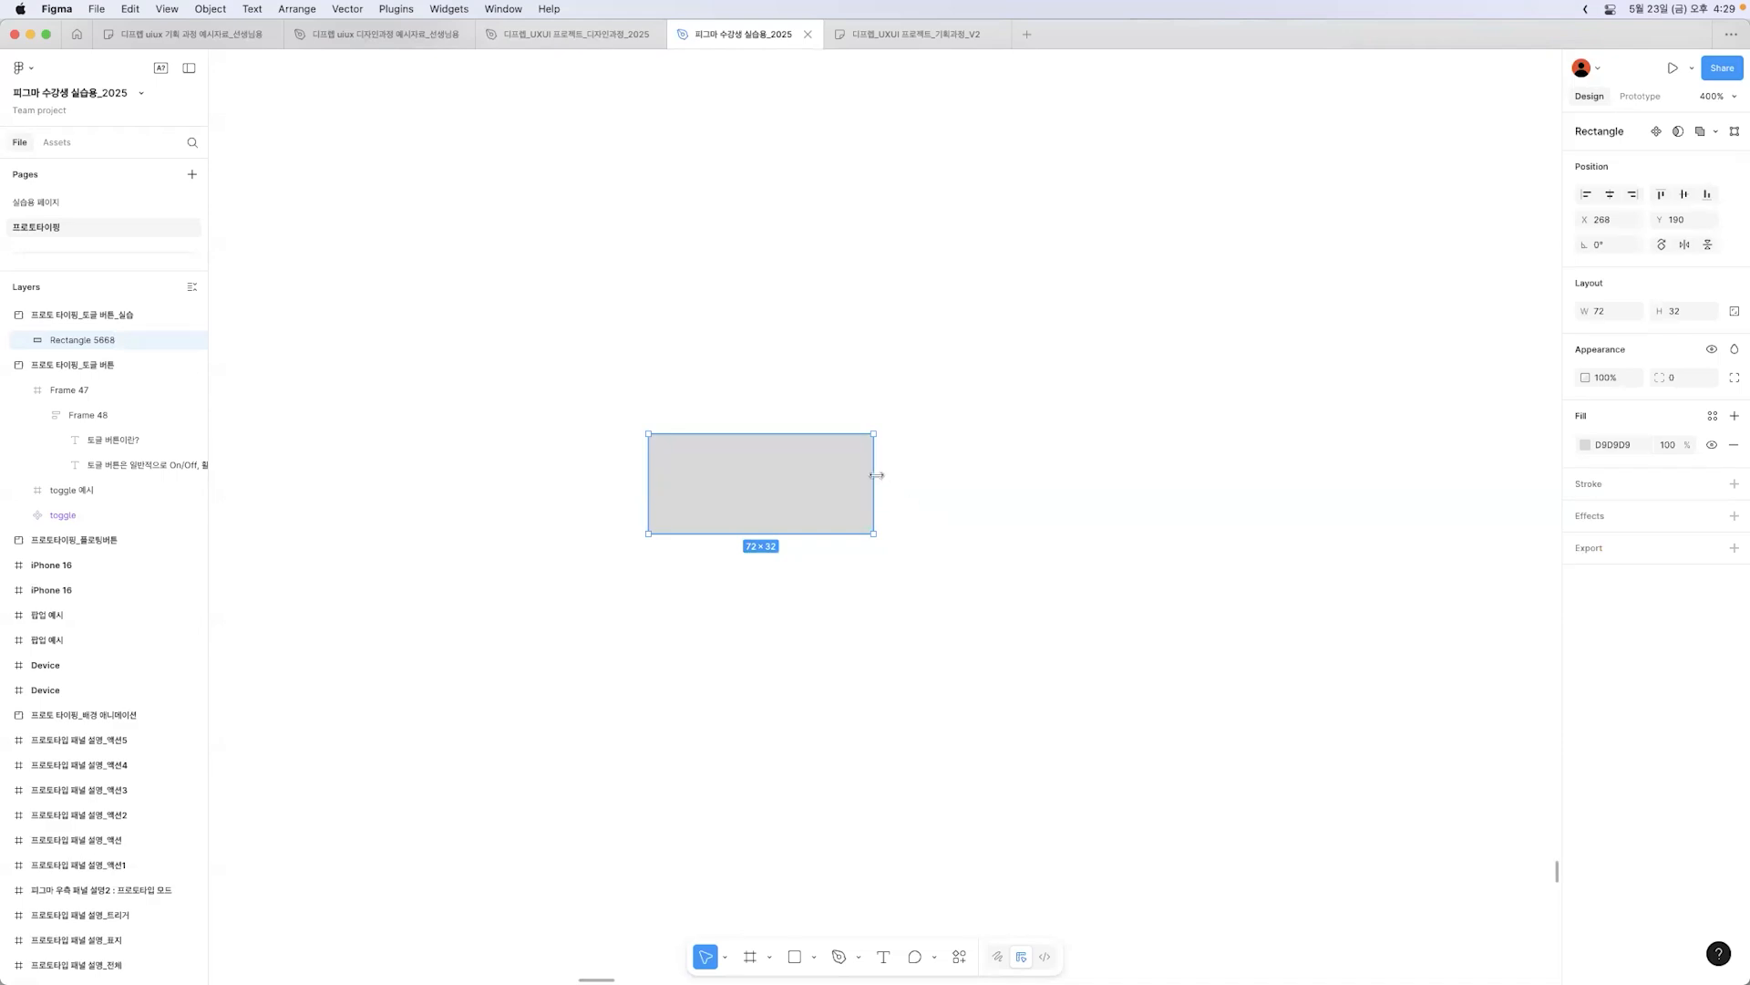
Step: Round the rectangle's corners fully to a radius of 16 so it forms a pill shape
{"action": "mouse_move", "coordinate": [866, 450]}
{"action": "left_click_drag", "start_coordinate": [866, 448], "coordinate": [729, 526]}
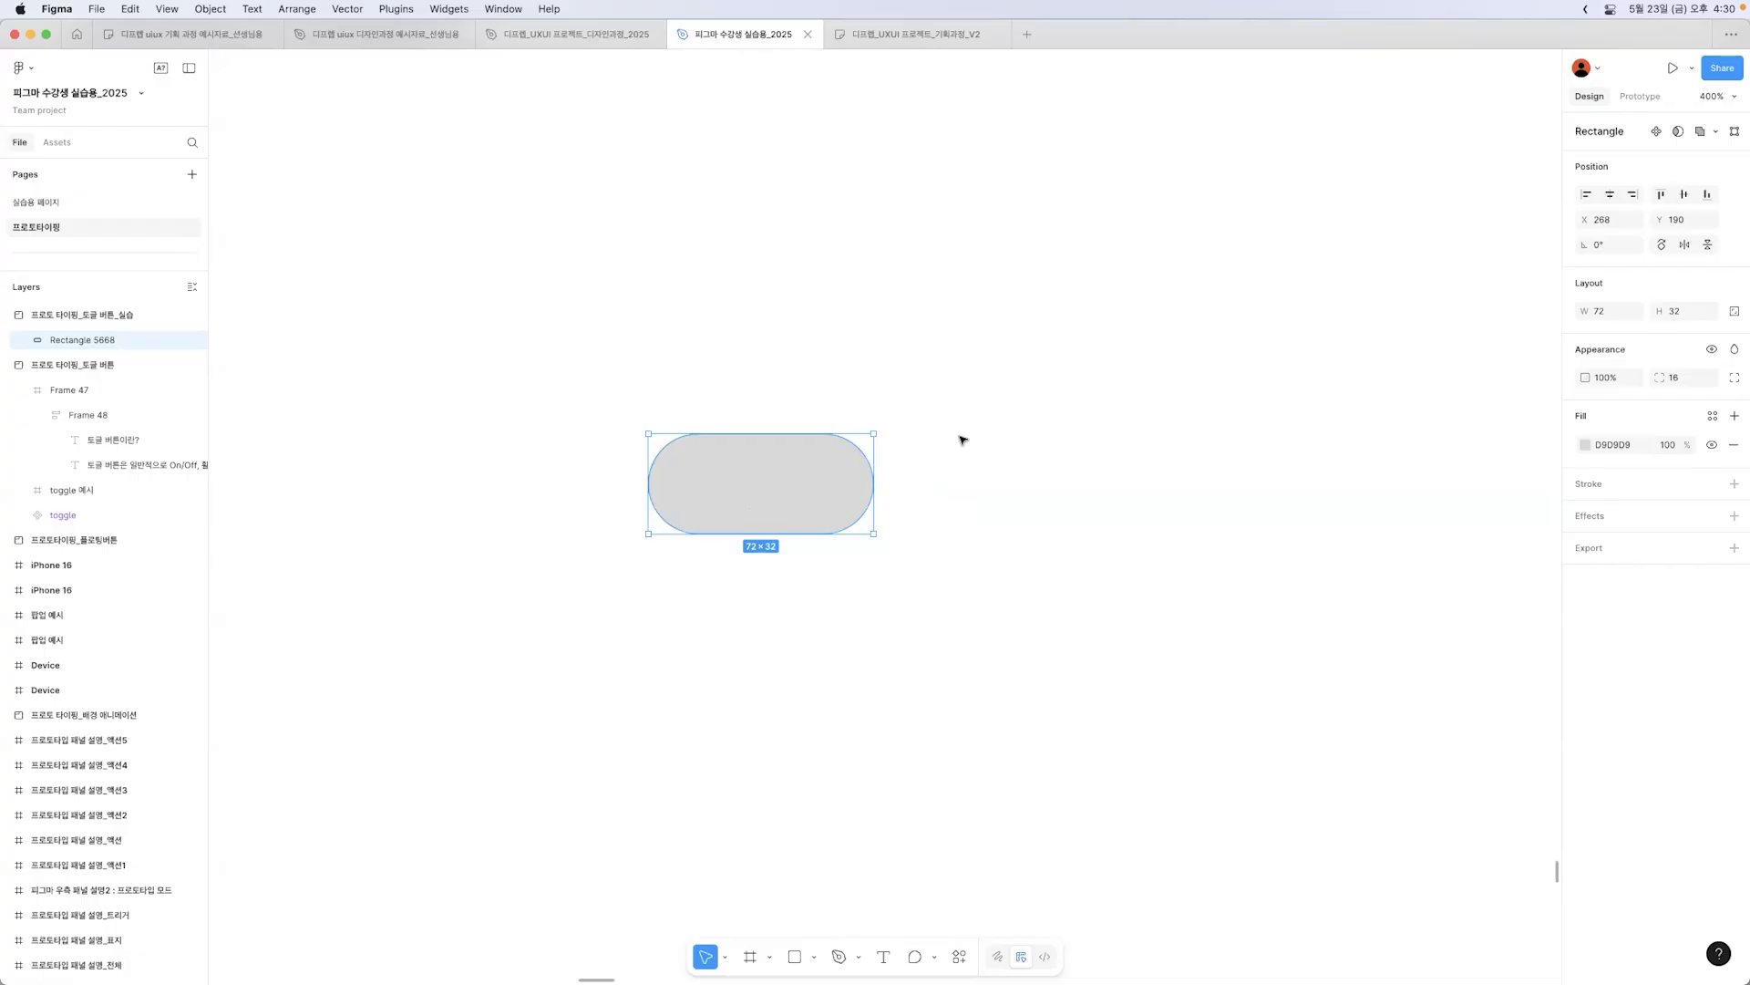
{"action": "mouse_move", "coordinate": [827, 486]}
{"action": "left_click", "coordinate": [1682, 384]}
{"action": "left_click", "coordinate": [901, 475]}
Step: Rename the pill-shaped rectangle's layer as 배경면
{"action": "left_click", "coordinate": [745, 483]}
{"action": "double_click", "coordinate": [82, 340]}
{"action": "type", "text": "ㅂㅐ경면"}
{"action": "key", "text": "Return"}
Step: Draw a 24 × 24 circle inside the left end of the pill shape and fill it with white (FFFFFF)
{"action": "key", "text": "o"}
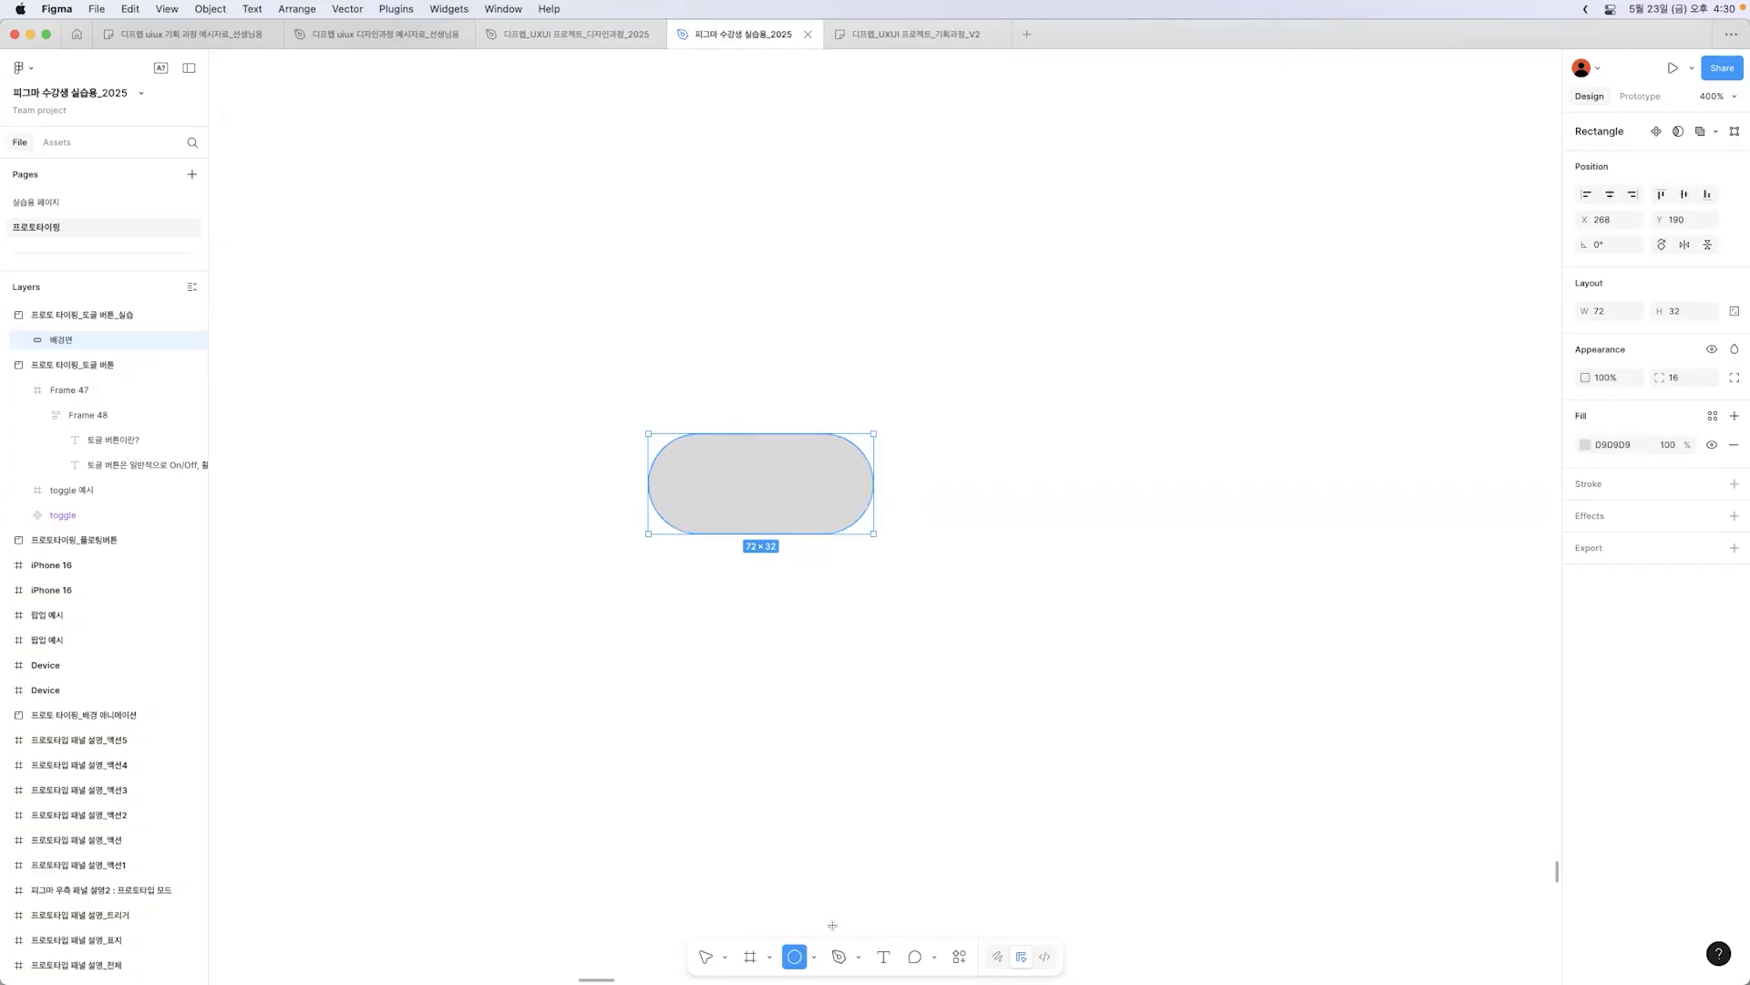
{"action": "mouse_move", "coordinate": [671, 443]}
{"action": "left_mouse_down"}
{"action": "mouse_move", "coordinate": [723, 522]}
{"action": "mouse_move", "coordinate": [709, 488]}
{"action": "left_mouse_up"}
{"action": "left_click", "coordinate": [1584, 444]}
{"action": "left_click_drag", "start_coordinate": [1423, 555], "coordinate": [1313, 512]}
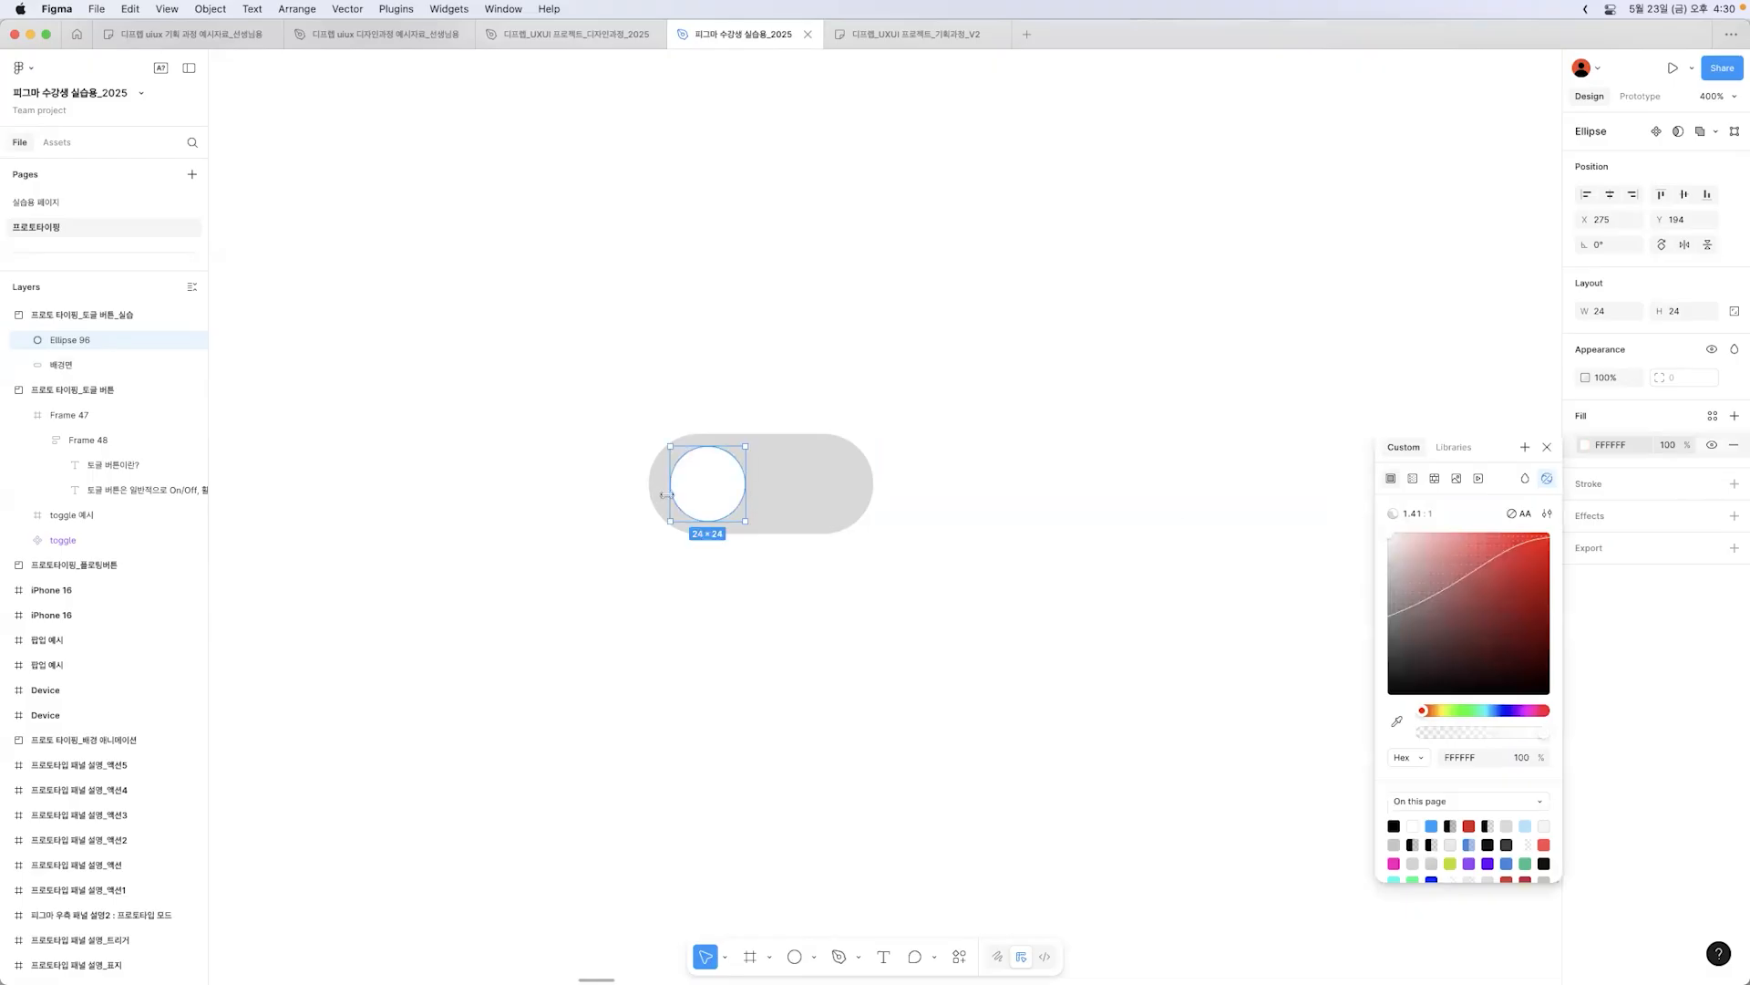
Step: Nudge the white circle 3 px left to X 272 and check that its spacing to the pill's edges is even
{"action": "key", "text": "alt"}
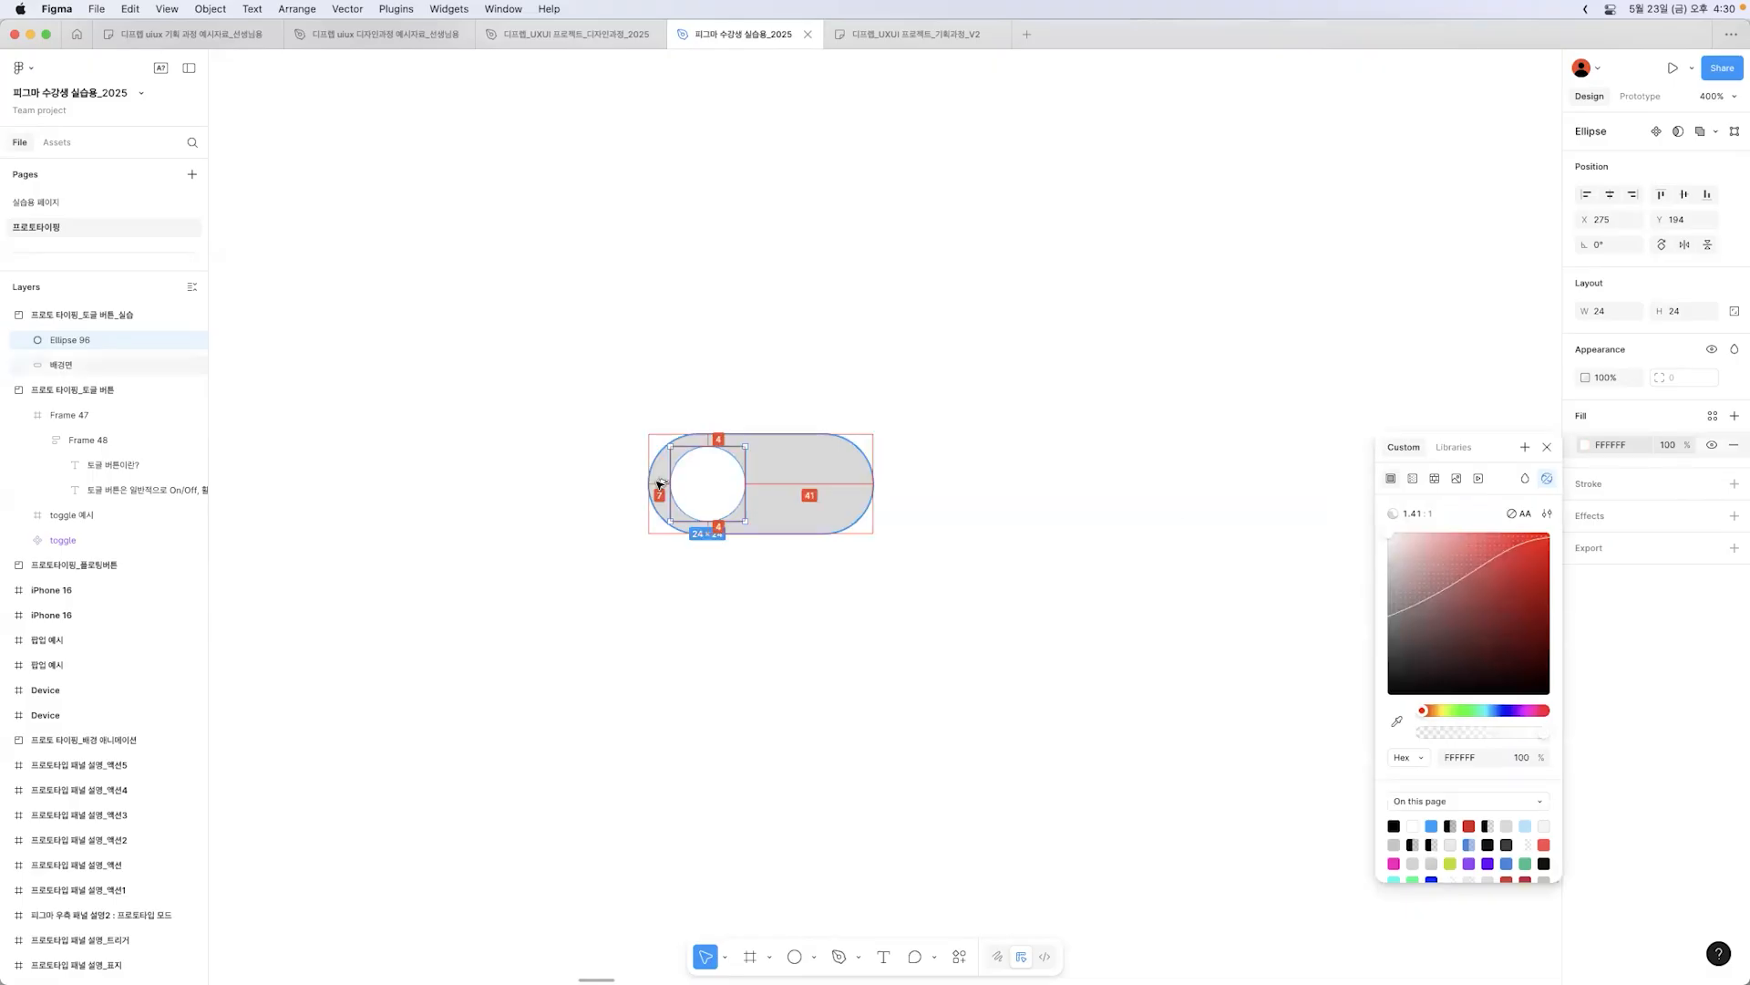
{"action": "key", "text": "Left"}
{"action": "key", "text": "Left"}
{"action": "key", "text": "Left"}
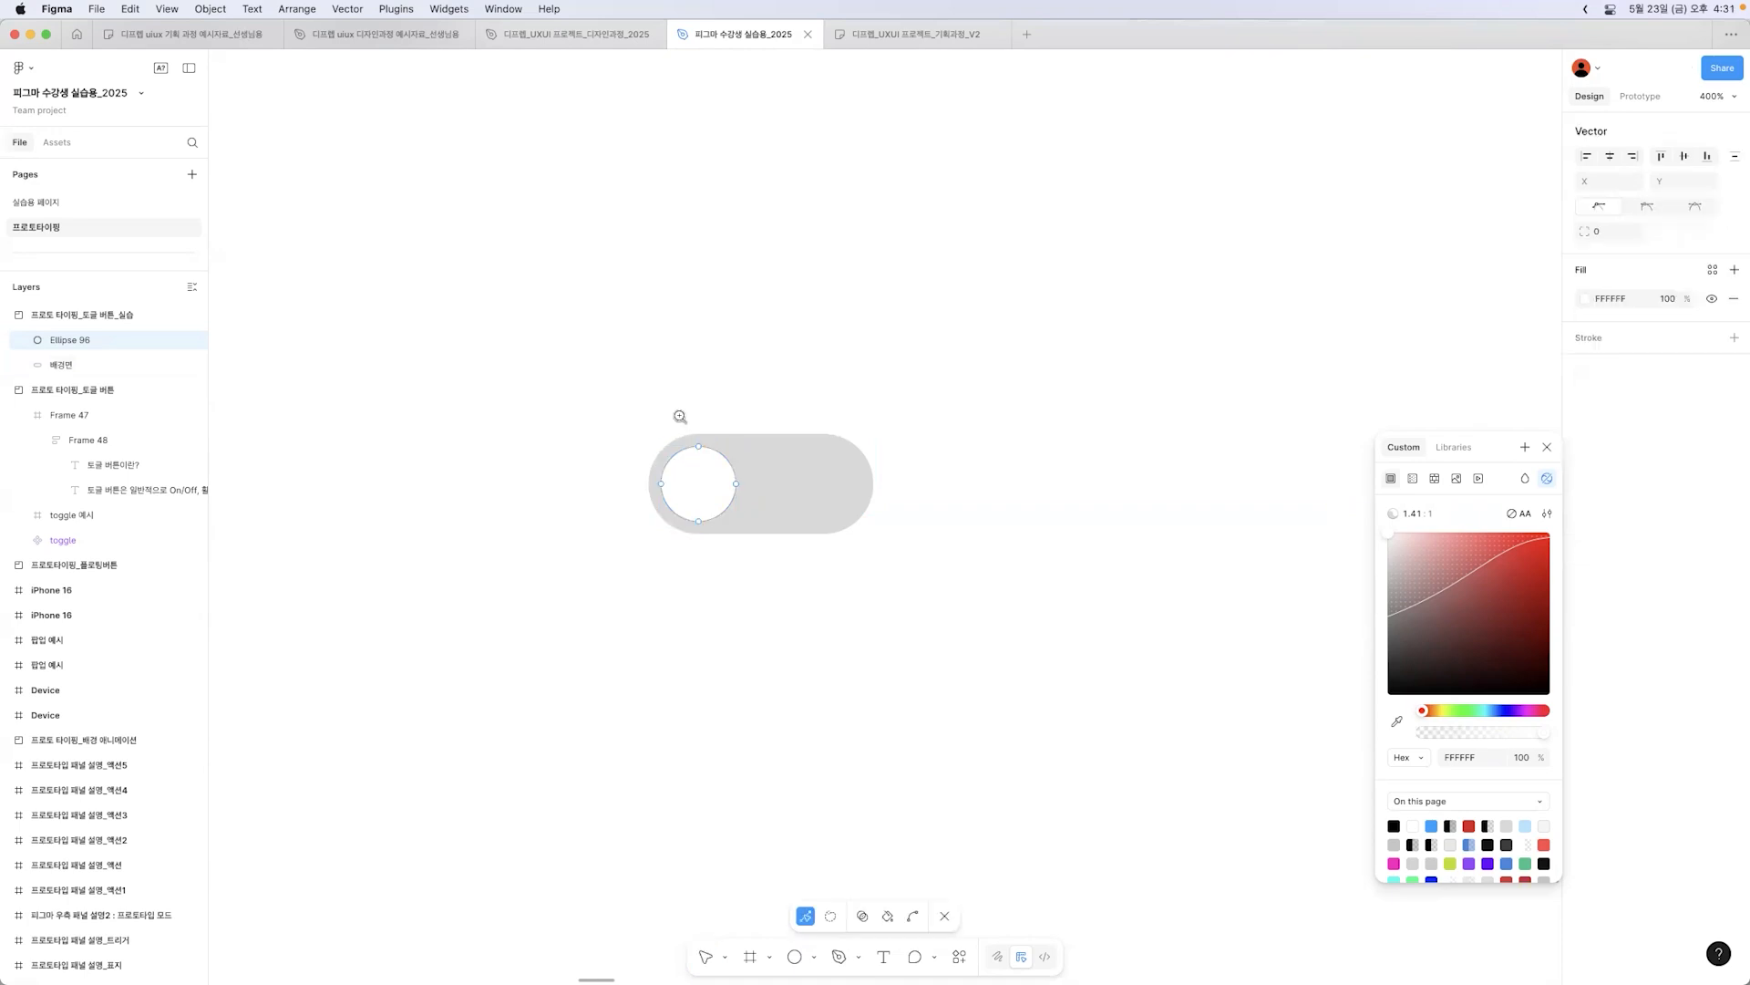
{"action": "scroll", "coordinate": [680, 414], "scroll_direction": "up", "scroll_amount": 5}
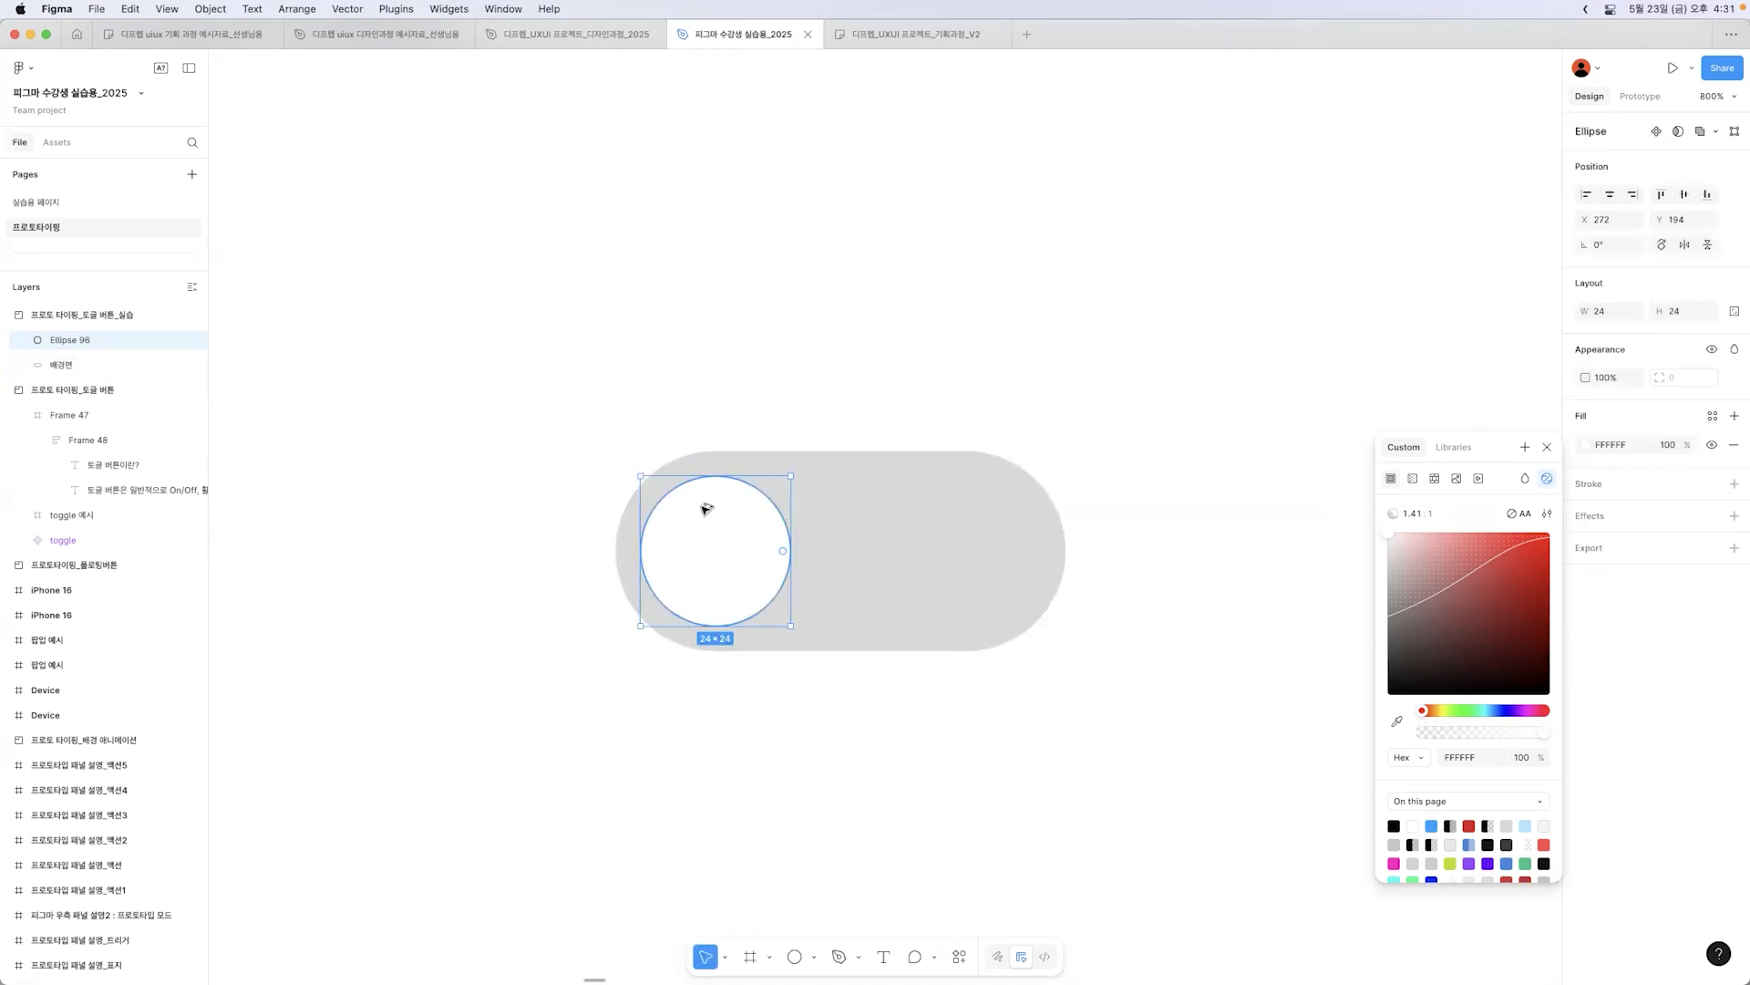
{"action": "key", "text": "alt"}
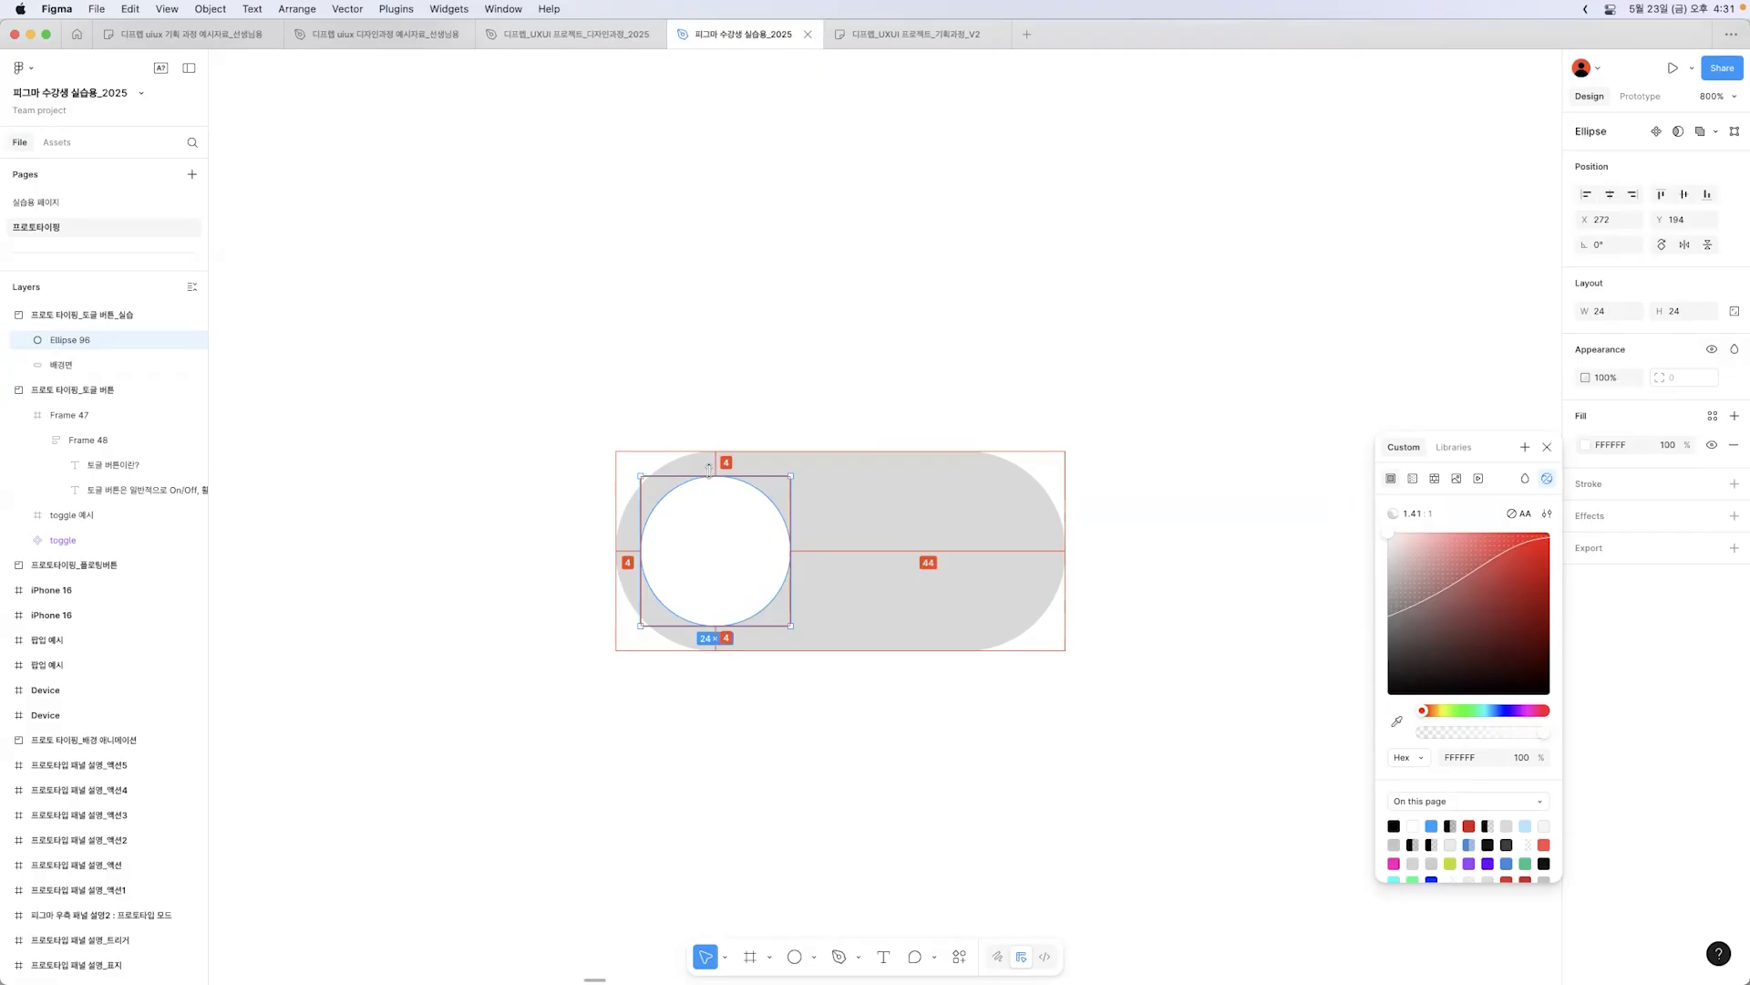
{"action": "left_click", "coordinate": [801, 344]}
{"action": "scroll", "coordinate": [802, 346], "scroll_direction": "down", "scroll_amount": 5}
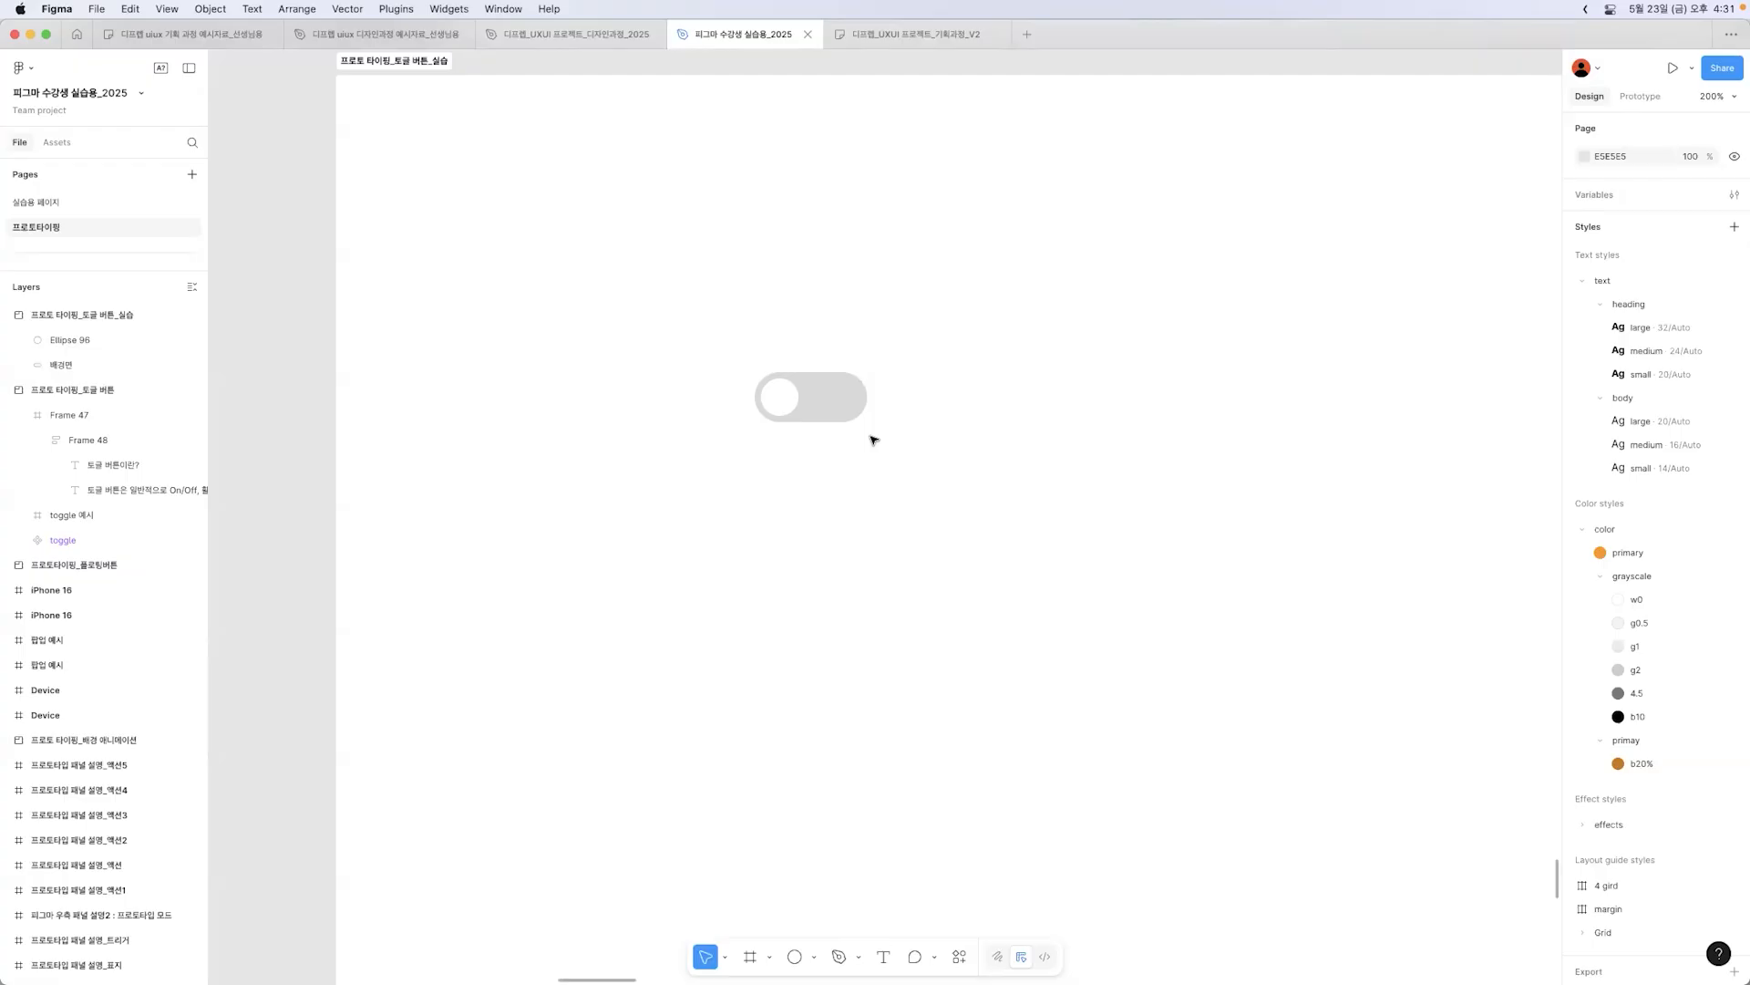
{"action": "key", "text": "super+Tab"}
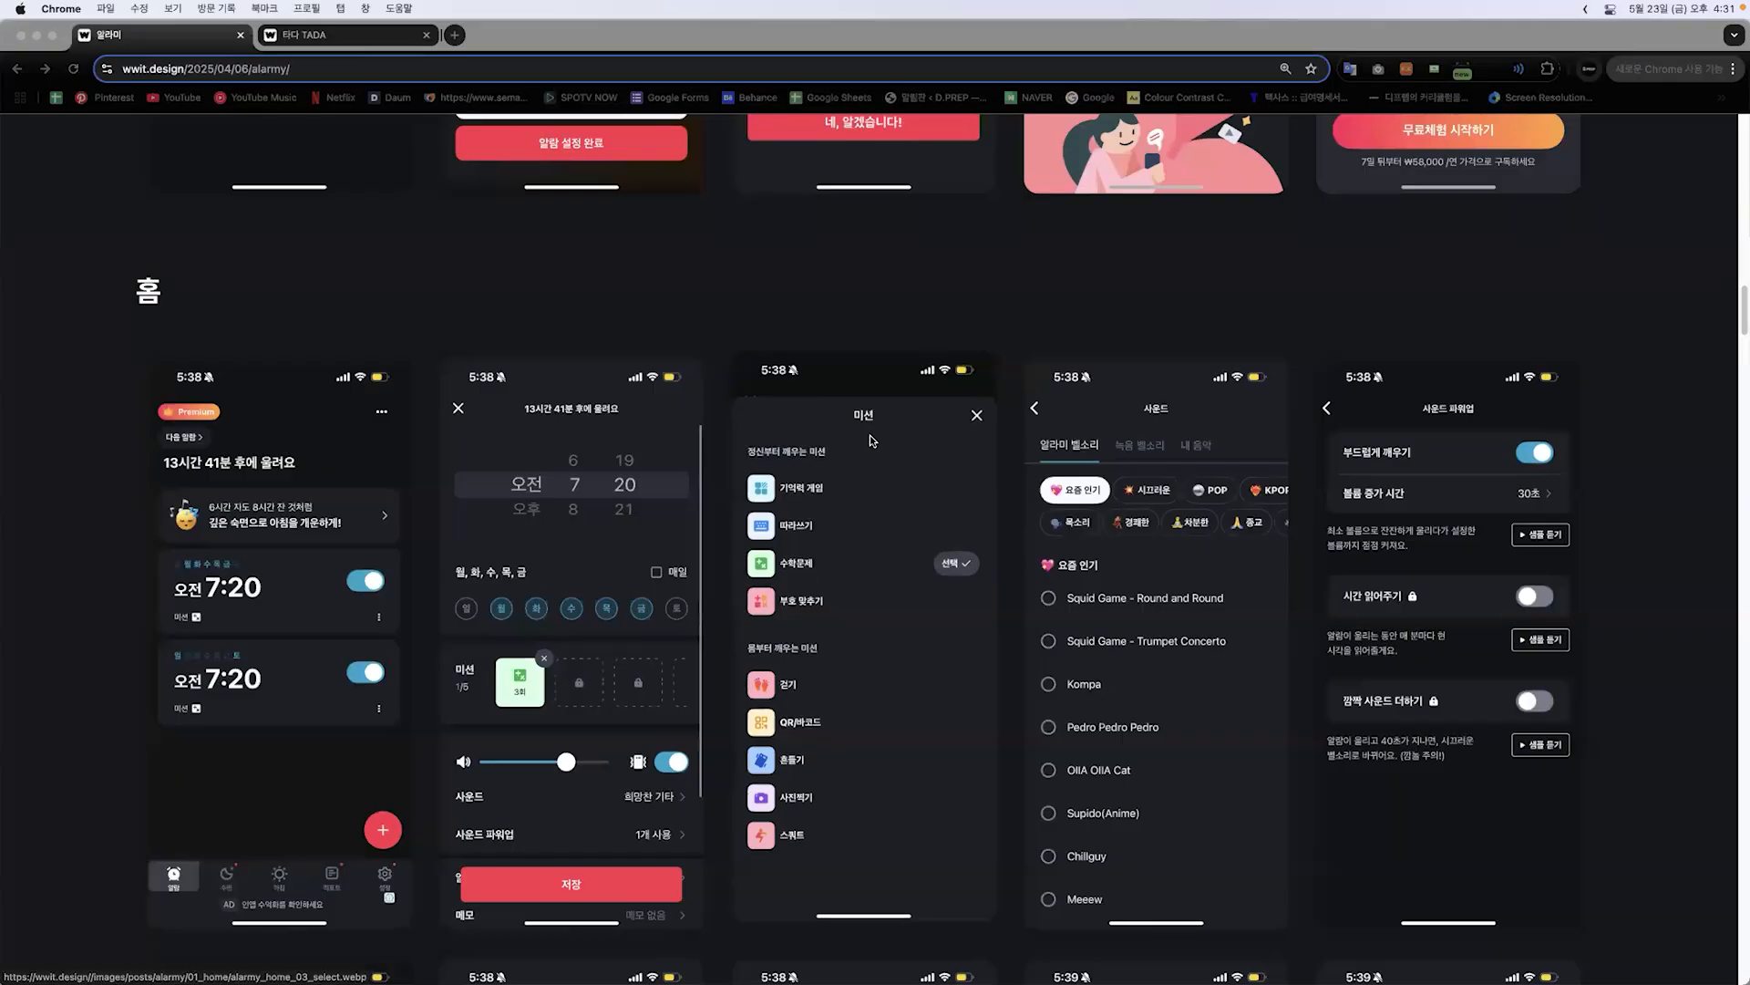
{"action": "key", "text": "super+Tab"}
{"action": "left_click", "coordinate": [1121, 397]}
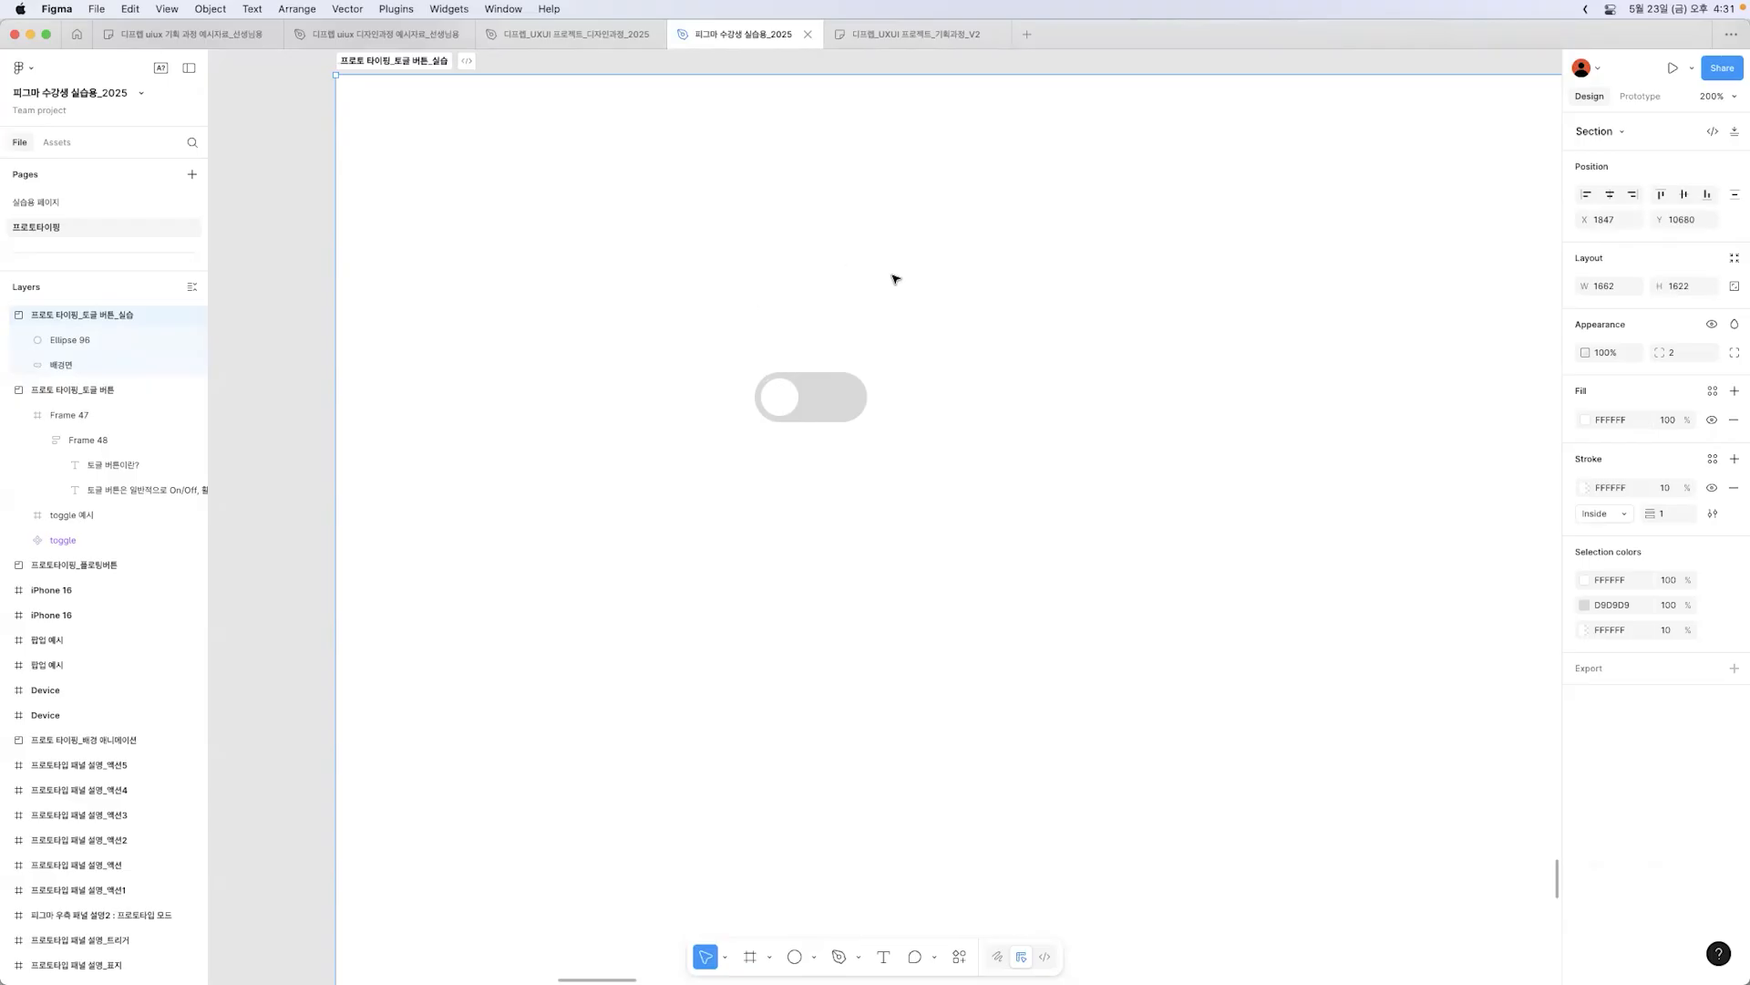
{"action": "left_click", "coordinate": [791, 397]}
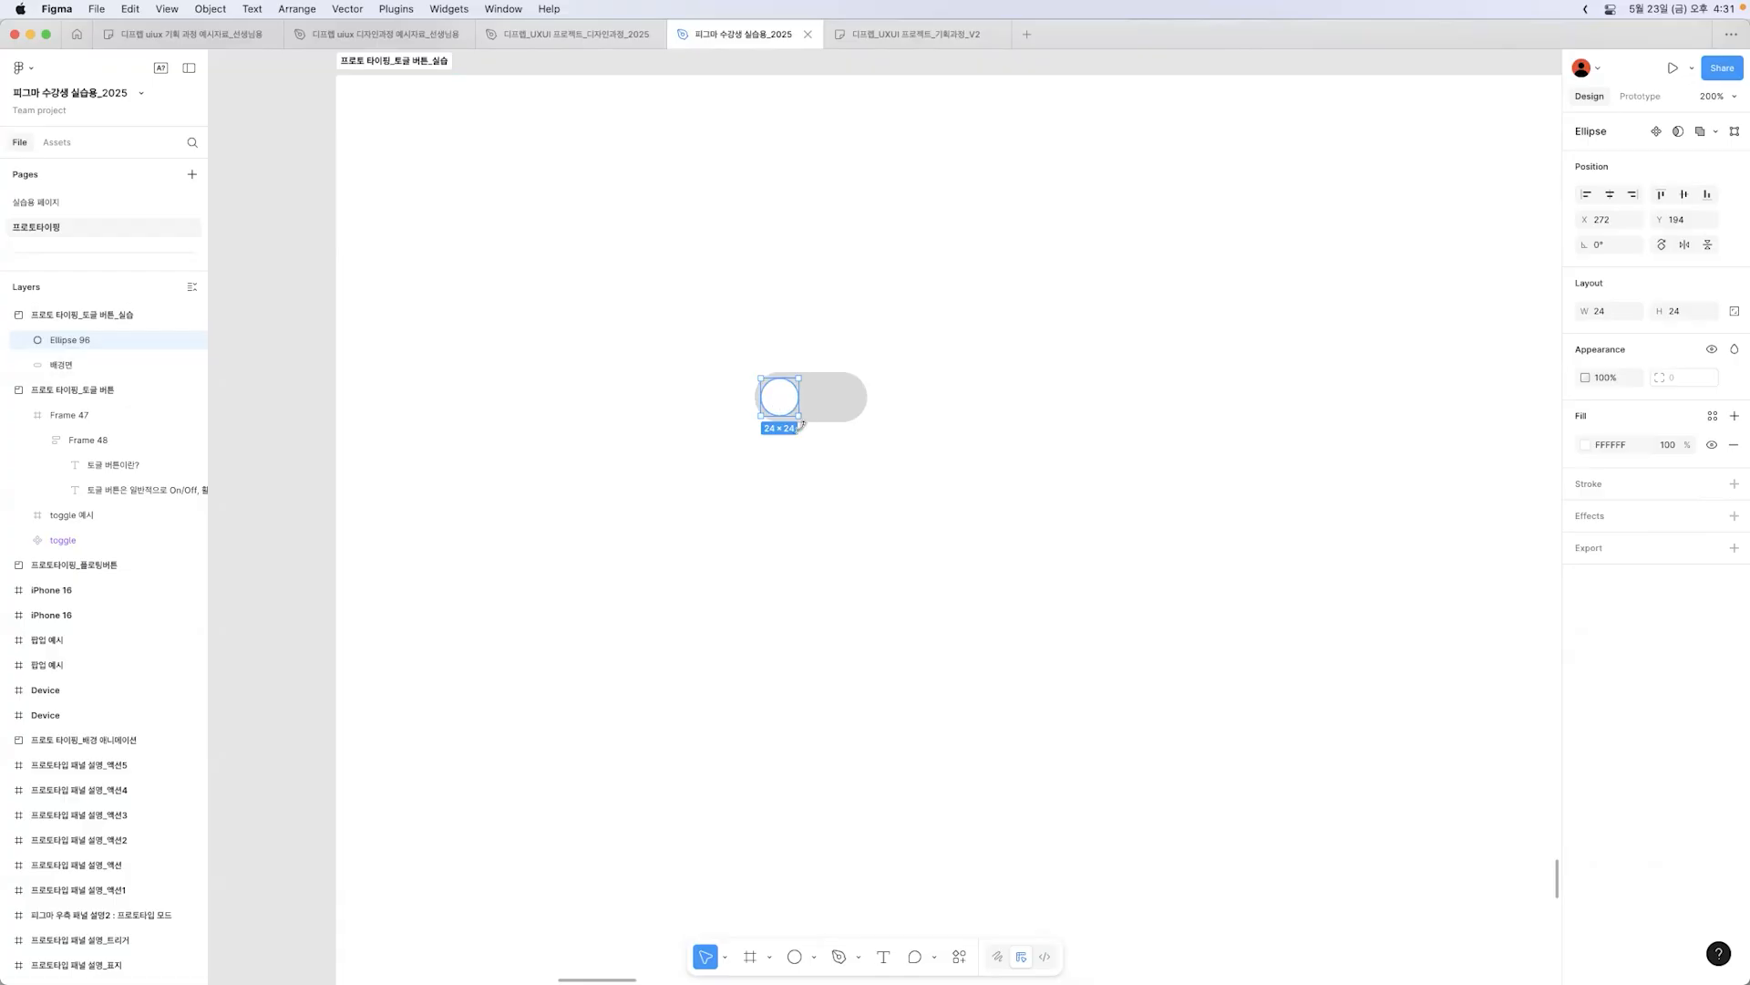
{"action": "left_click", "coordinate": [832, 299]}
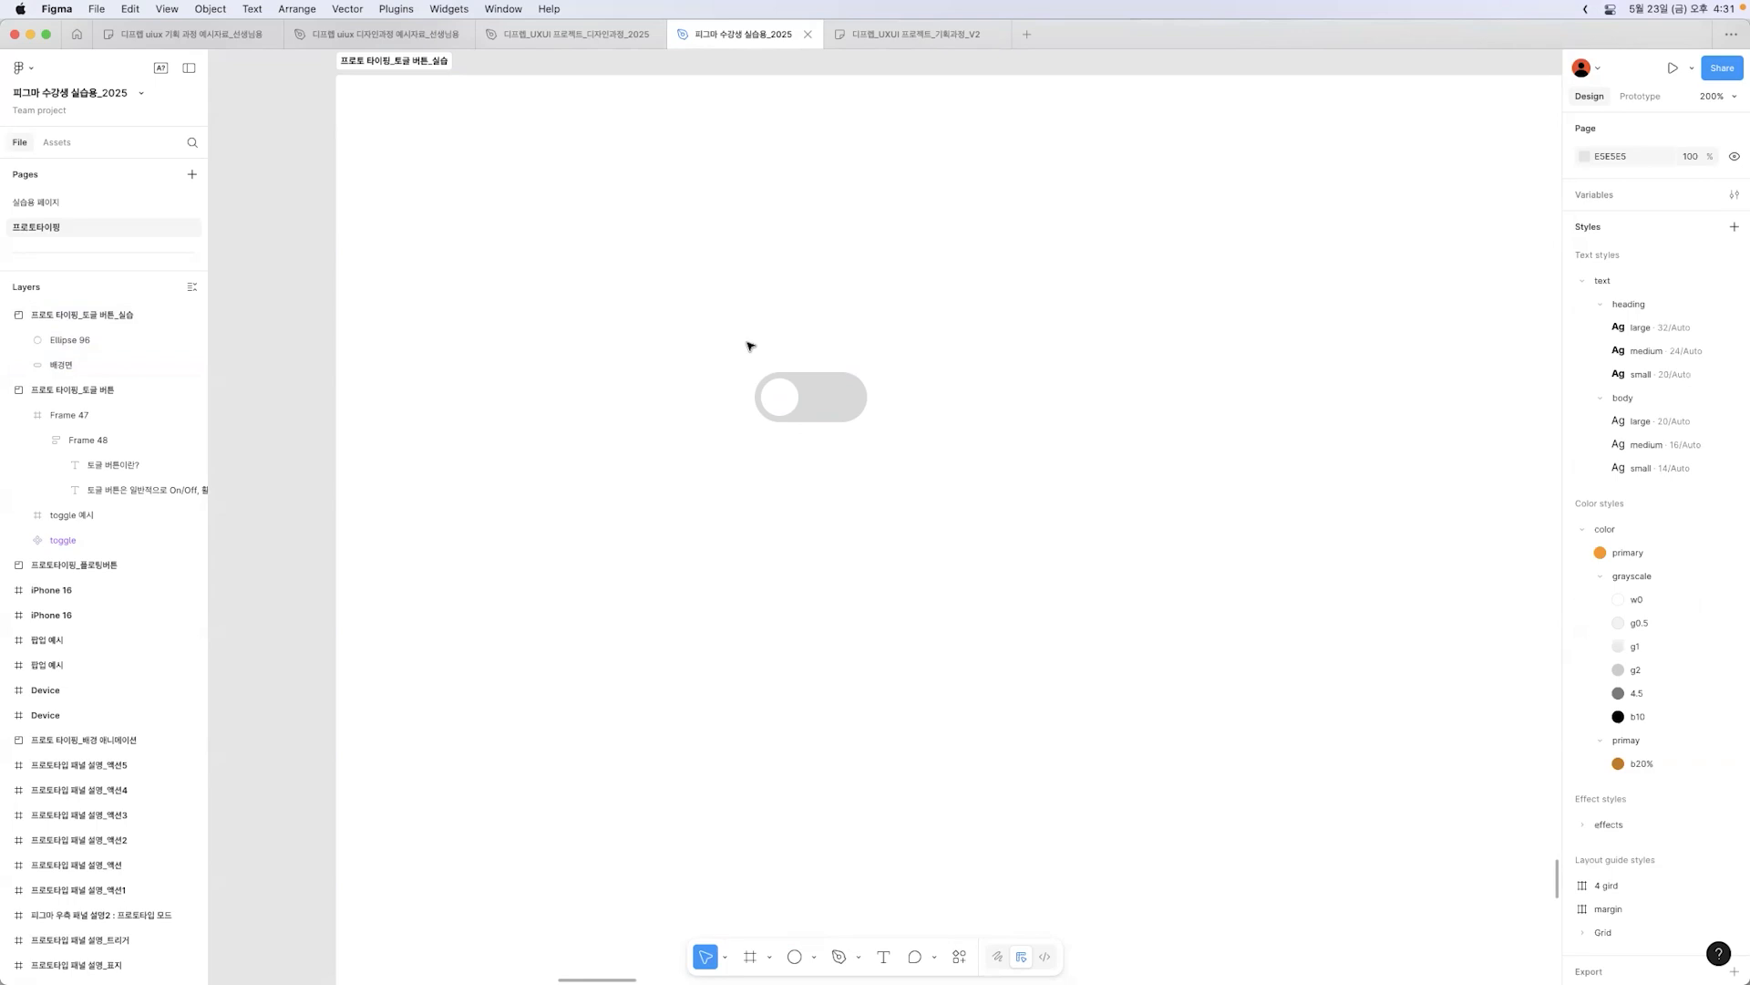
Step: Rename the white circle's layer as 실행 버튼
{"action": "left_click", "coordinate": [791, 404]}
{"action": "left_click", "coordinate": [791, 403]}
{"action": "double_click", "coordinate": [76, 340]}
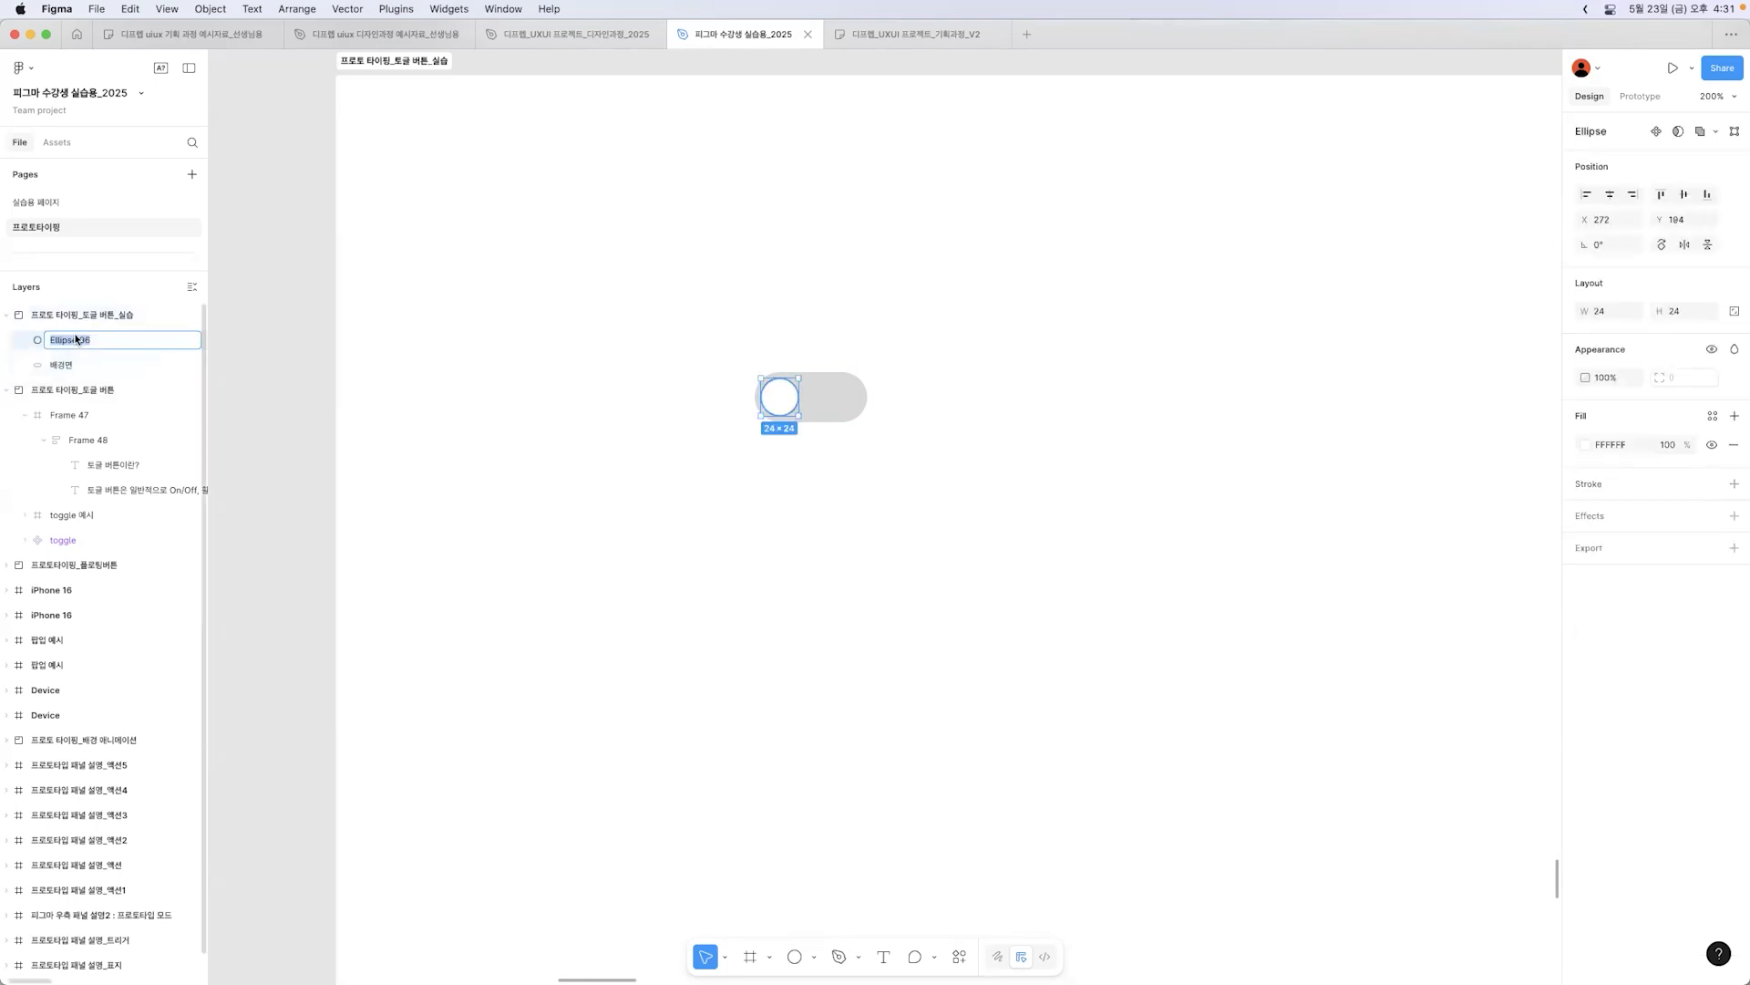
{"action": "type", "text": "실행 버튼"}
{"action": "key", "text": "Return"}
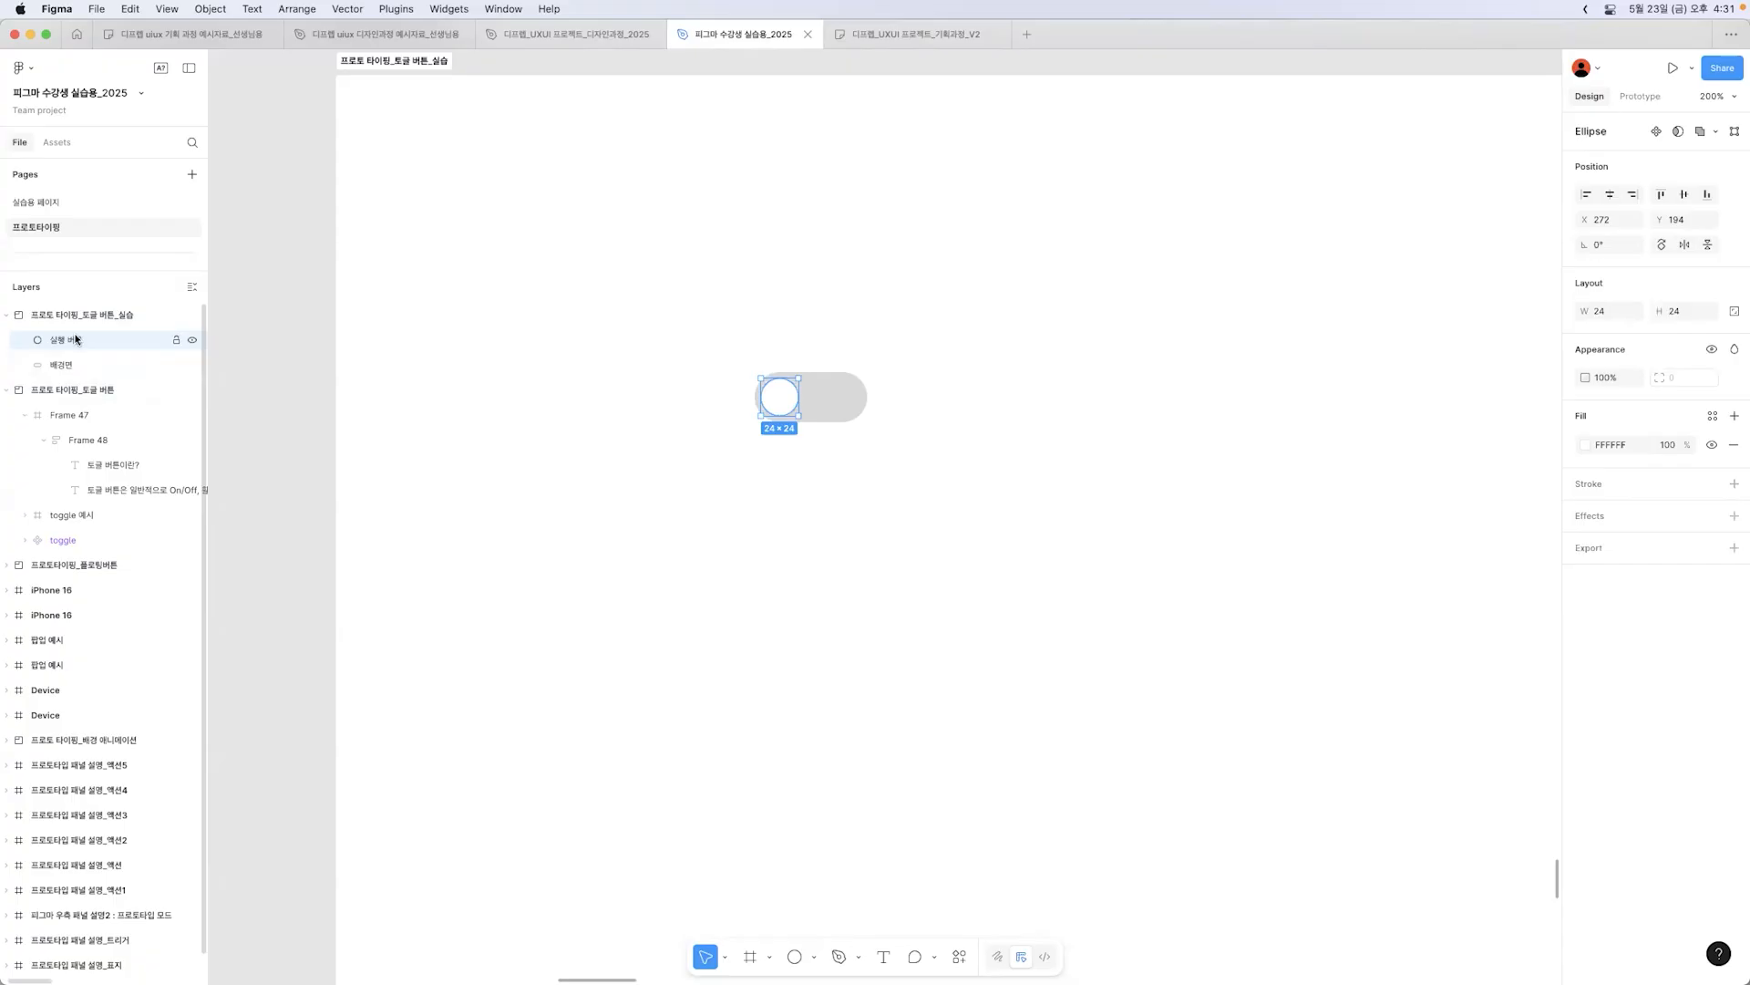
Step: Group the circle with its pill background and name the group 토글버튼/off
{"action": "left_click_drag", "start_coordinate": [483, 307], "coordinate": [930, 513]}
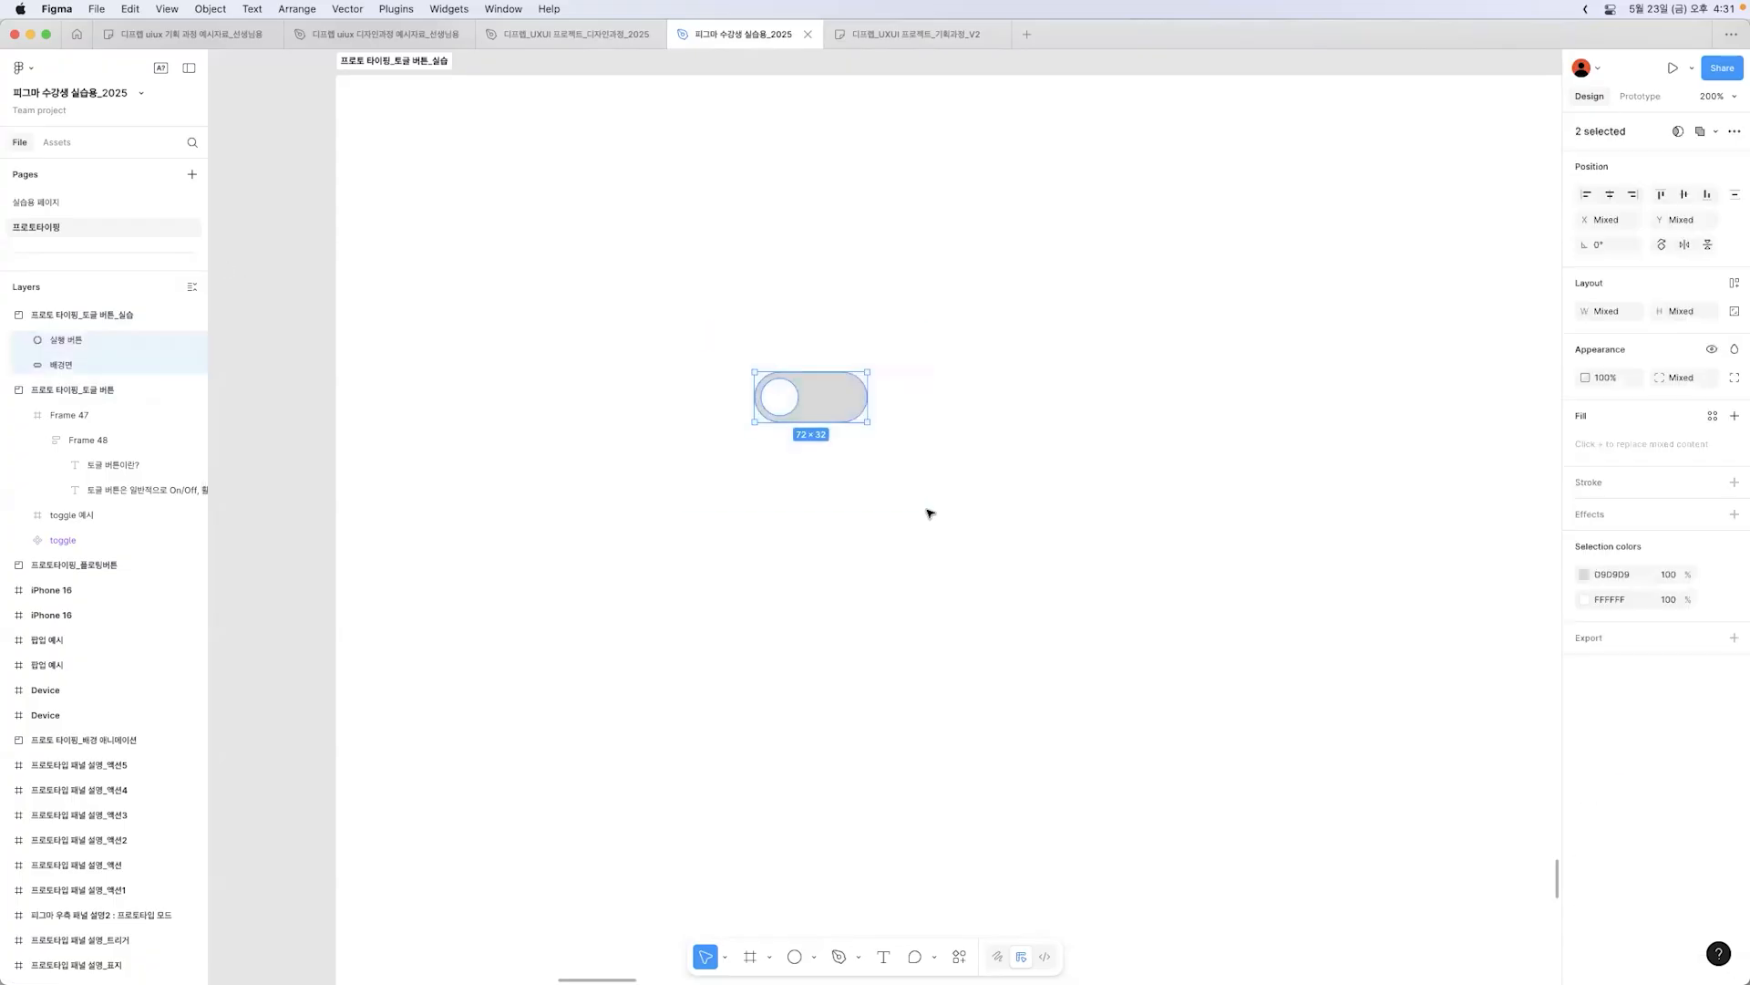
{"action": "key", "text": "super+g"}
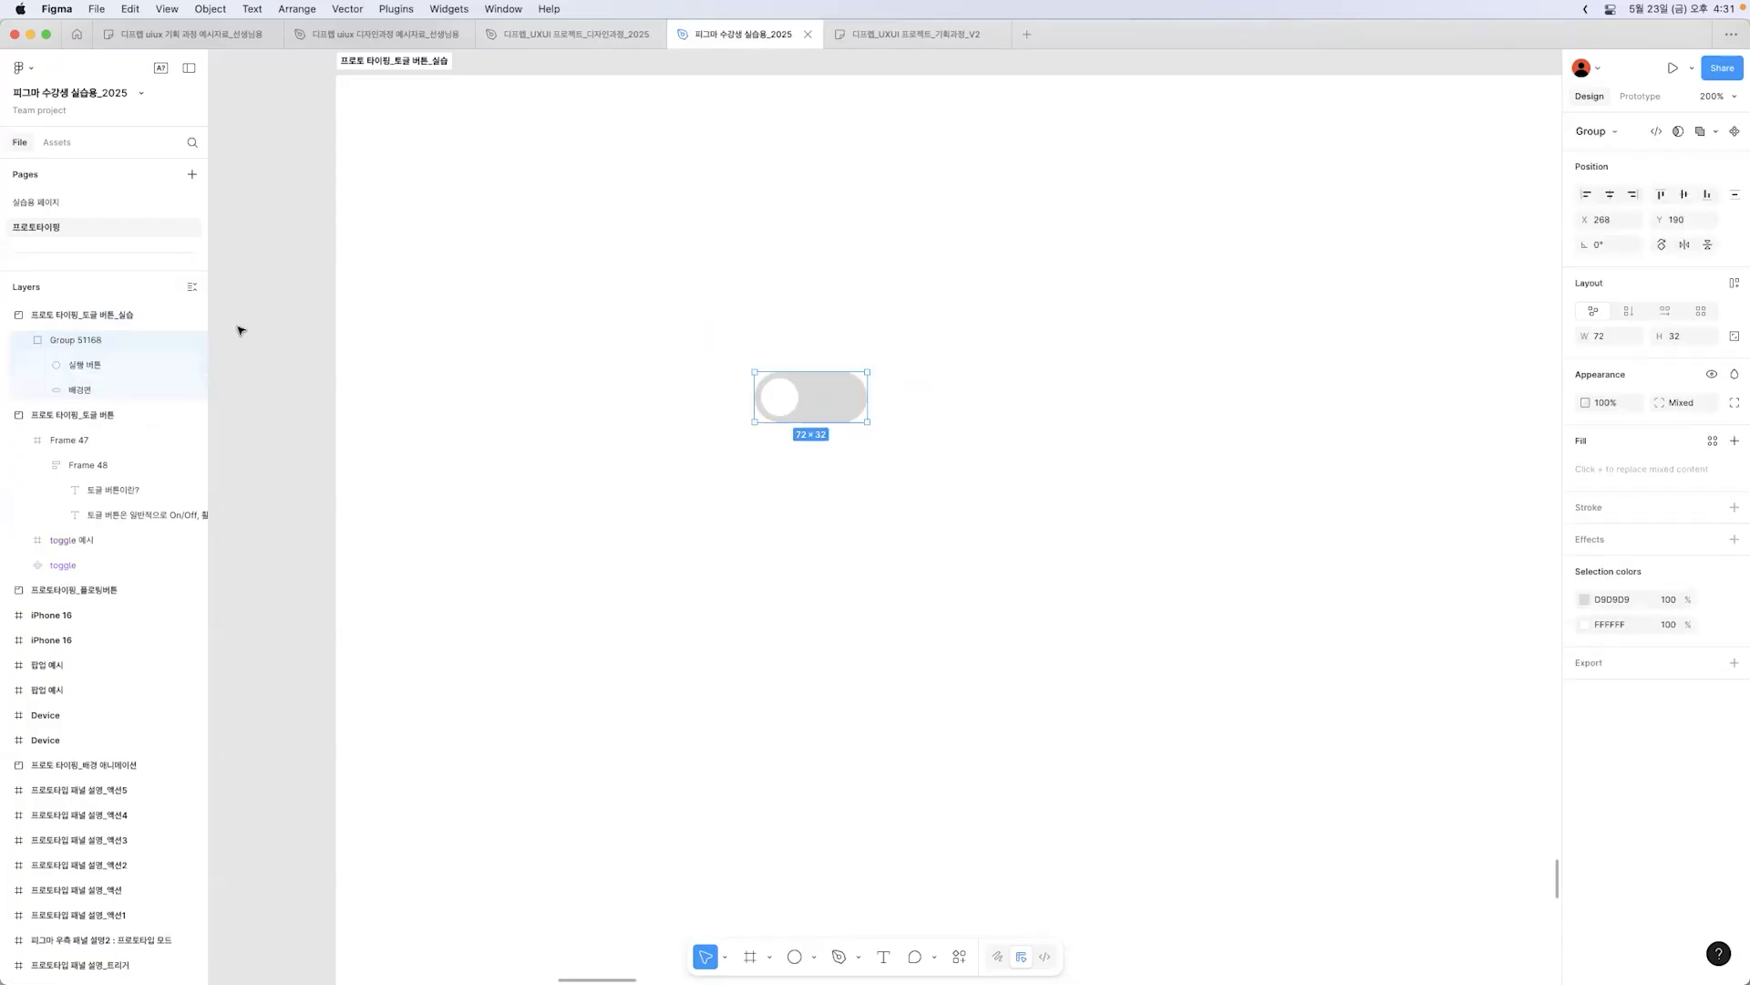
{"action": "double_click", "coordinate": [73, 340]}
{"action": "type", "text": "토글버튼"}
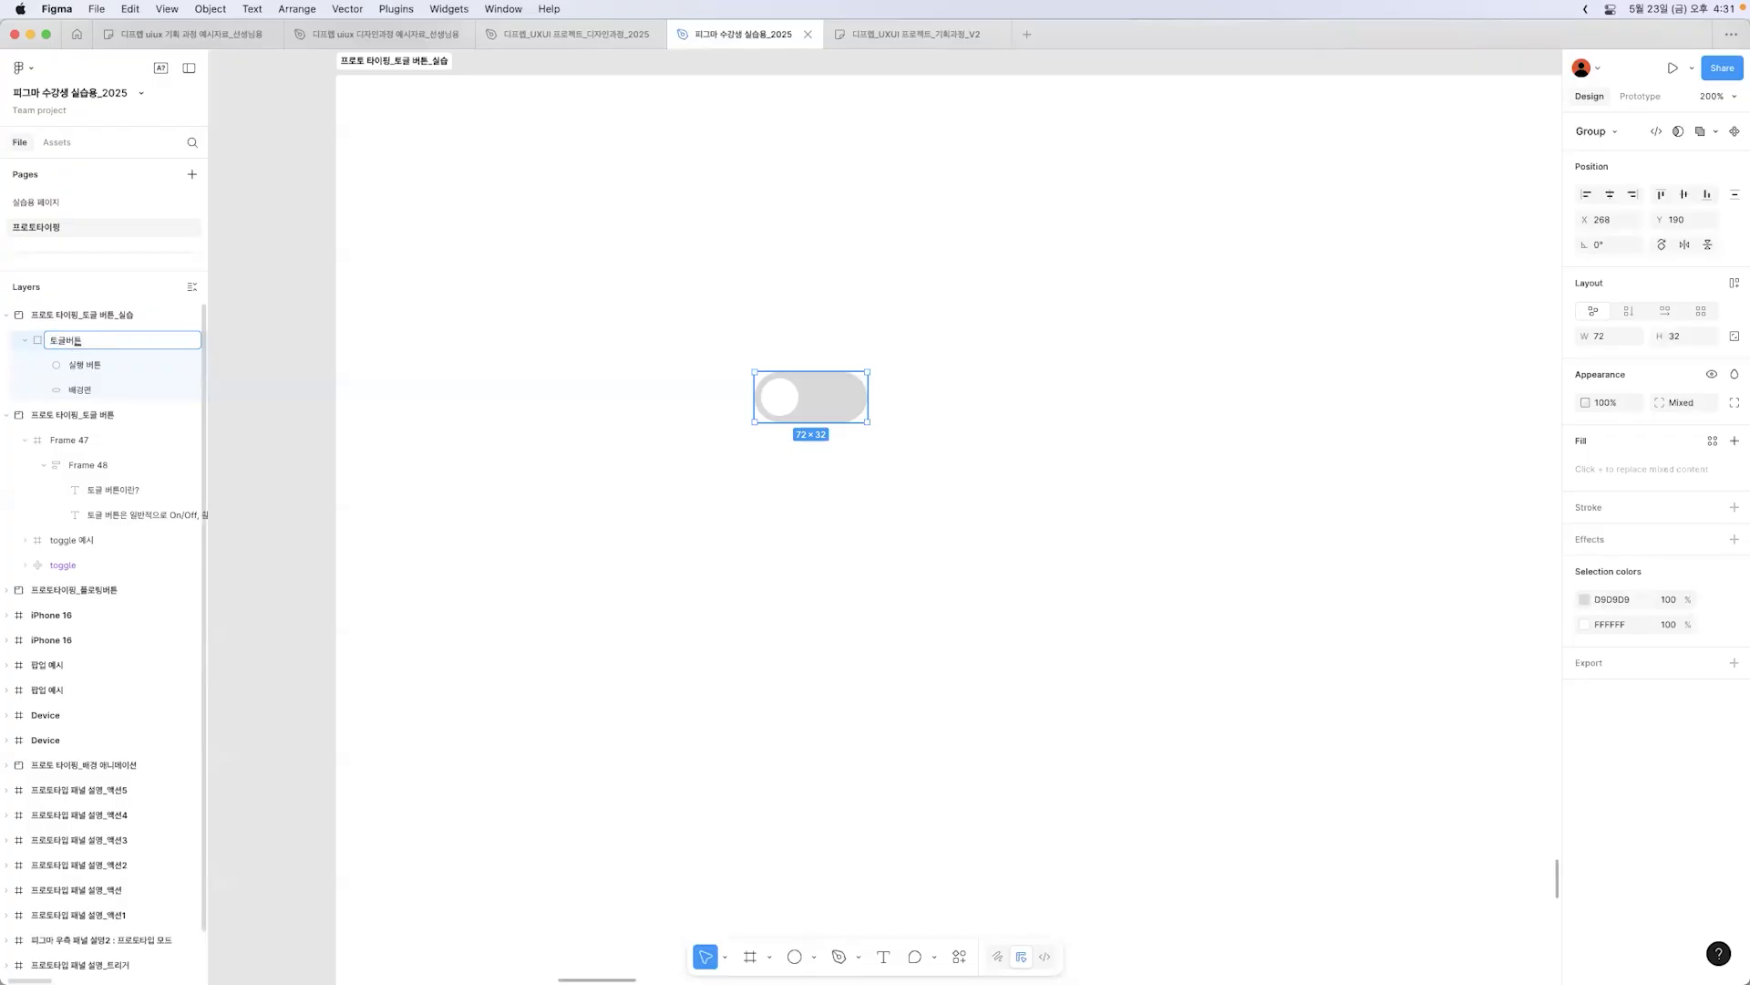
{"action": "type", "text": "/off"}
{"action": "key", "text": "Return"}
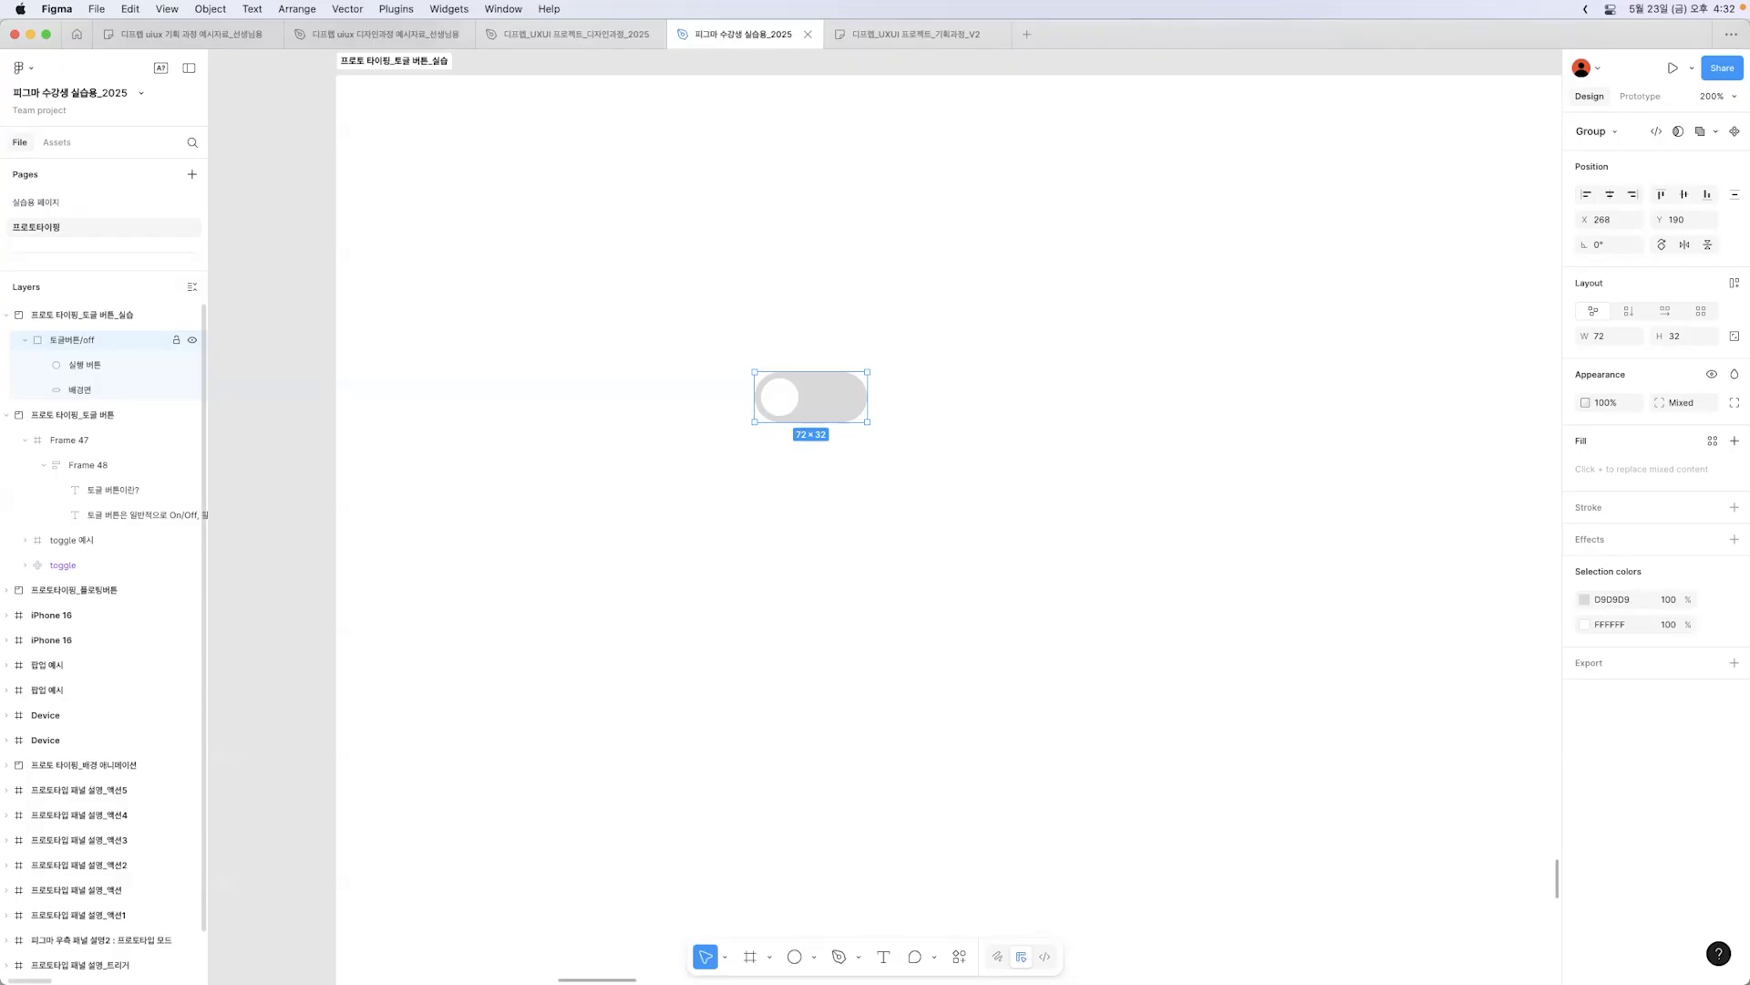
Step: Duplicate the 토글버튼/off group and place the copy at the same height to the right of the original, at about X 361
{"action": "left_click_drag", "start_coordinate": [843, 406], "coordinate": [989, 407]}
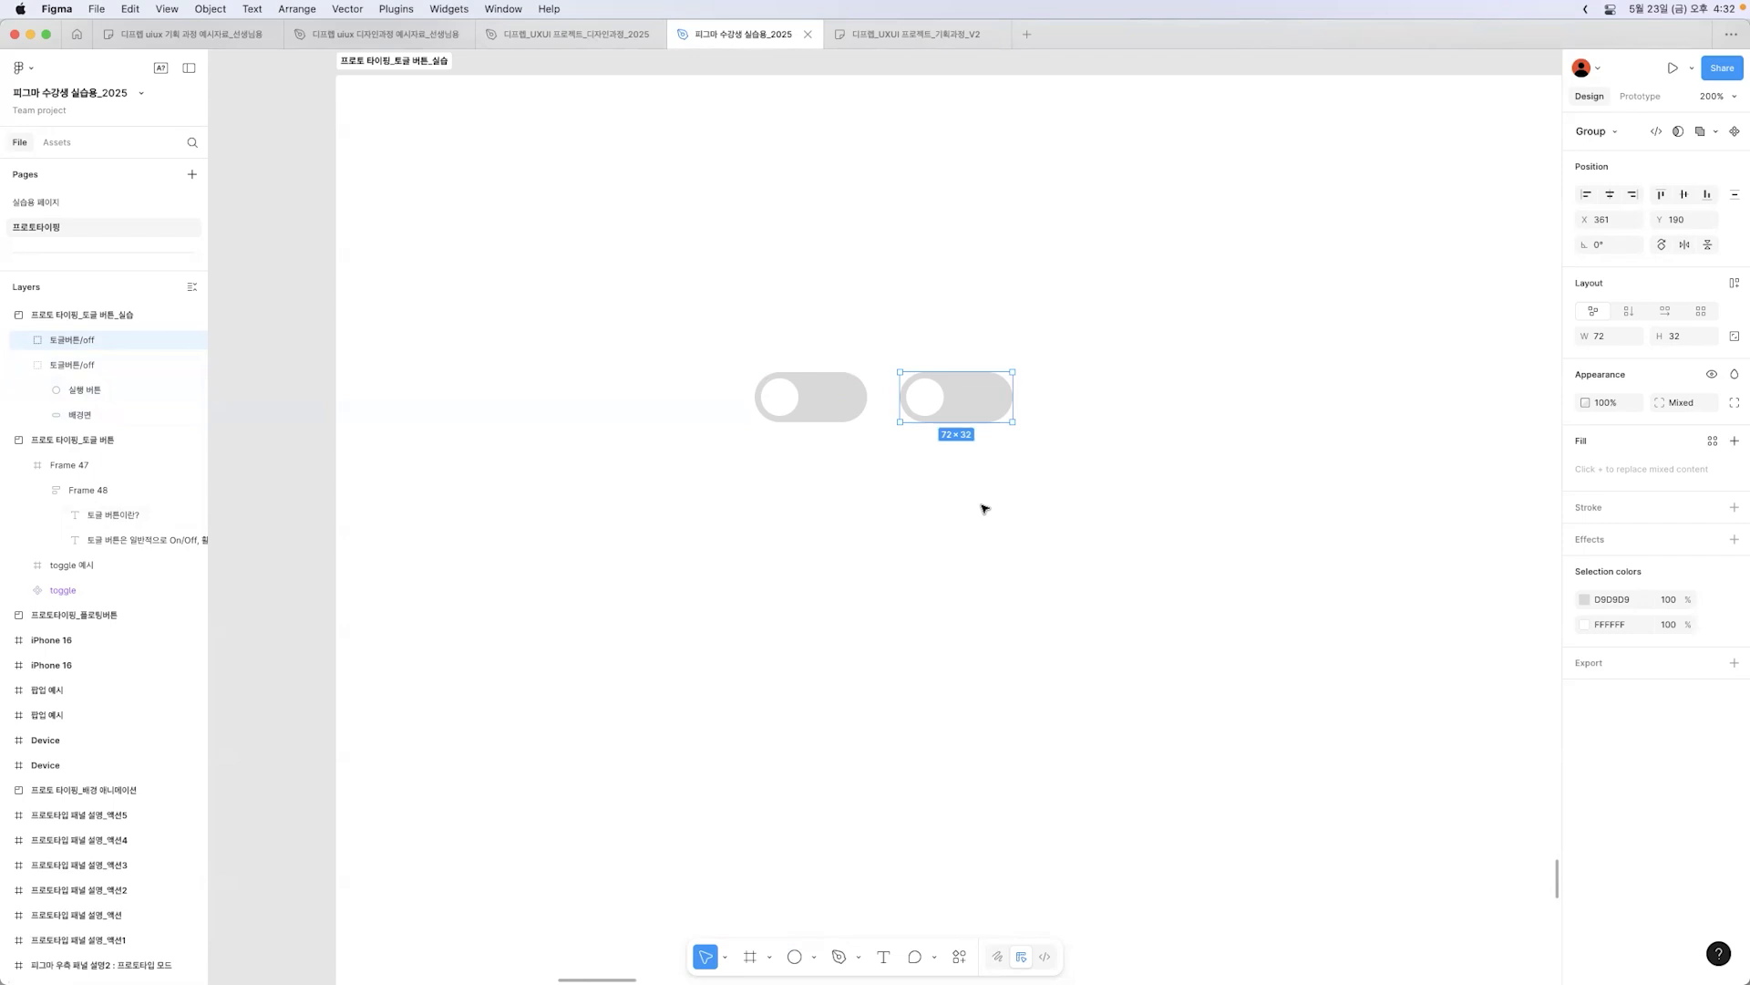
{"action": "left_click", "coordinate": [984, 508]}
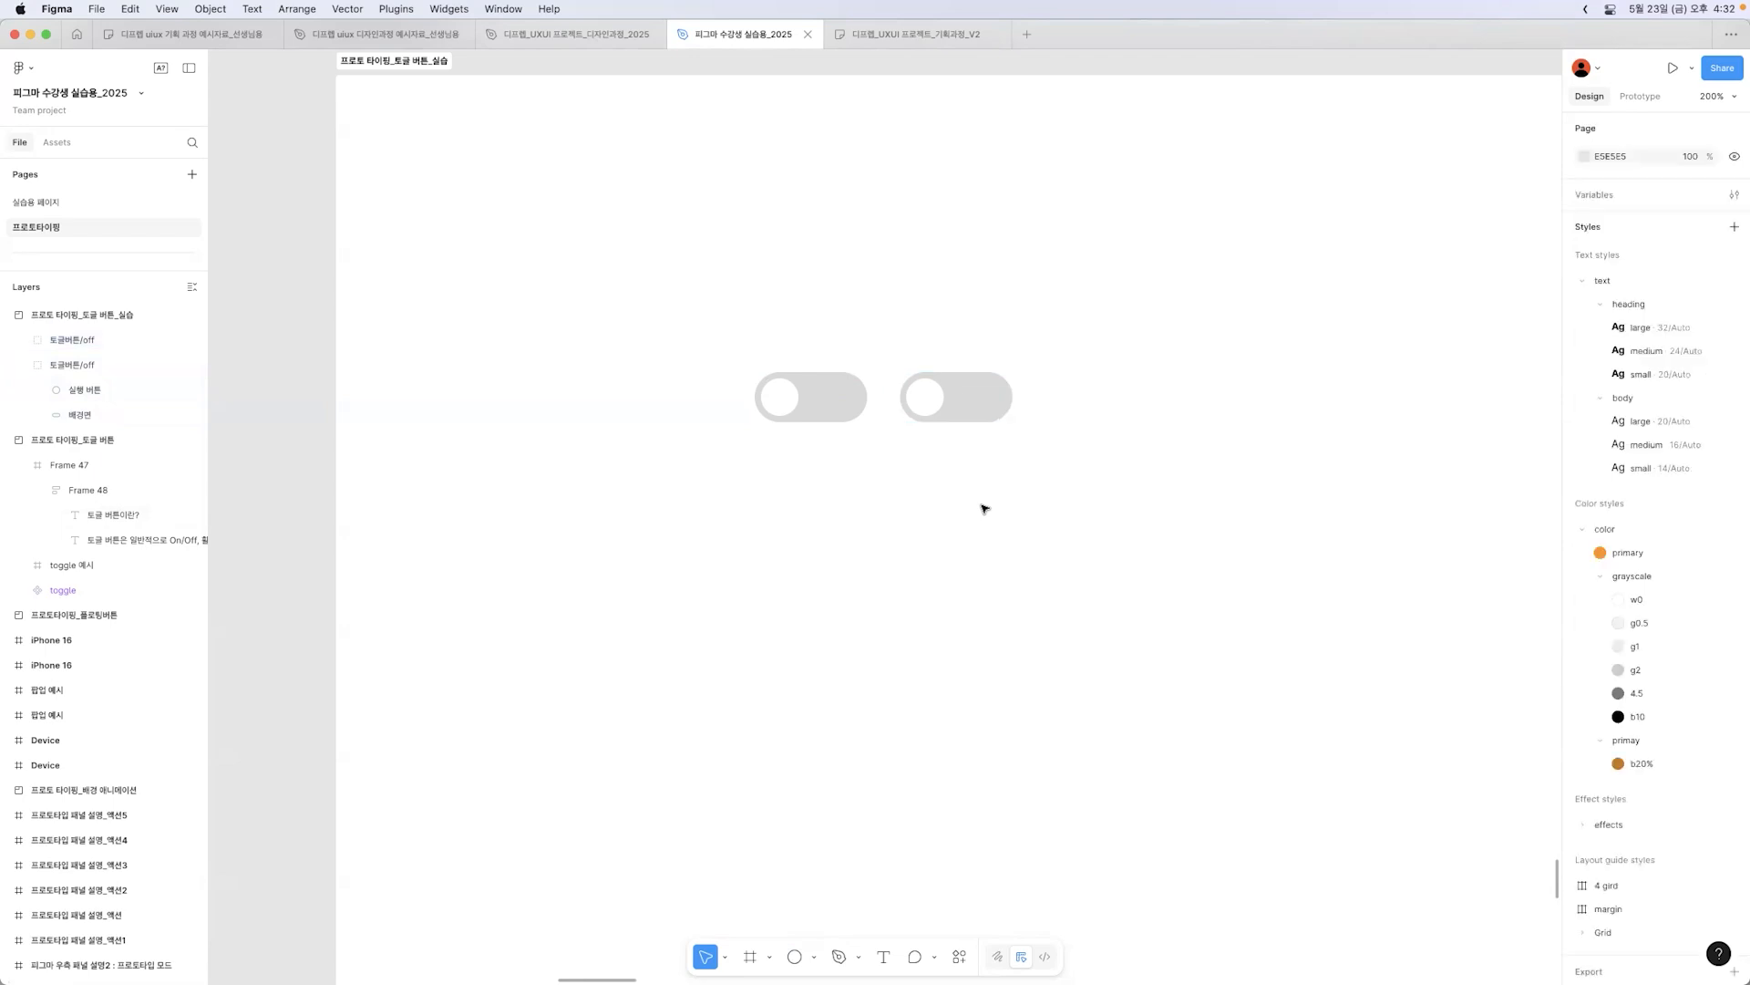
Step: Move the copied toggle's white circle to the pill's right end at X 405 and check its spacing to the pill's edges
{"action": "double_click", "coordinate": [927, 401]}
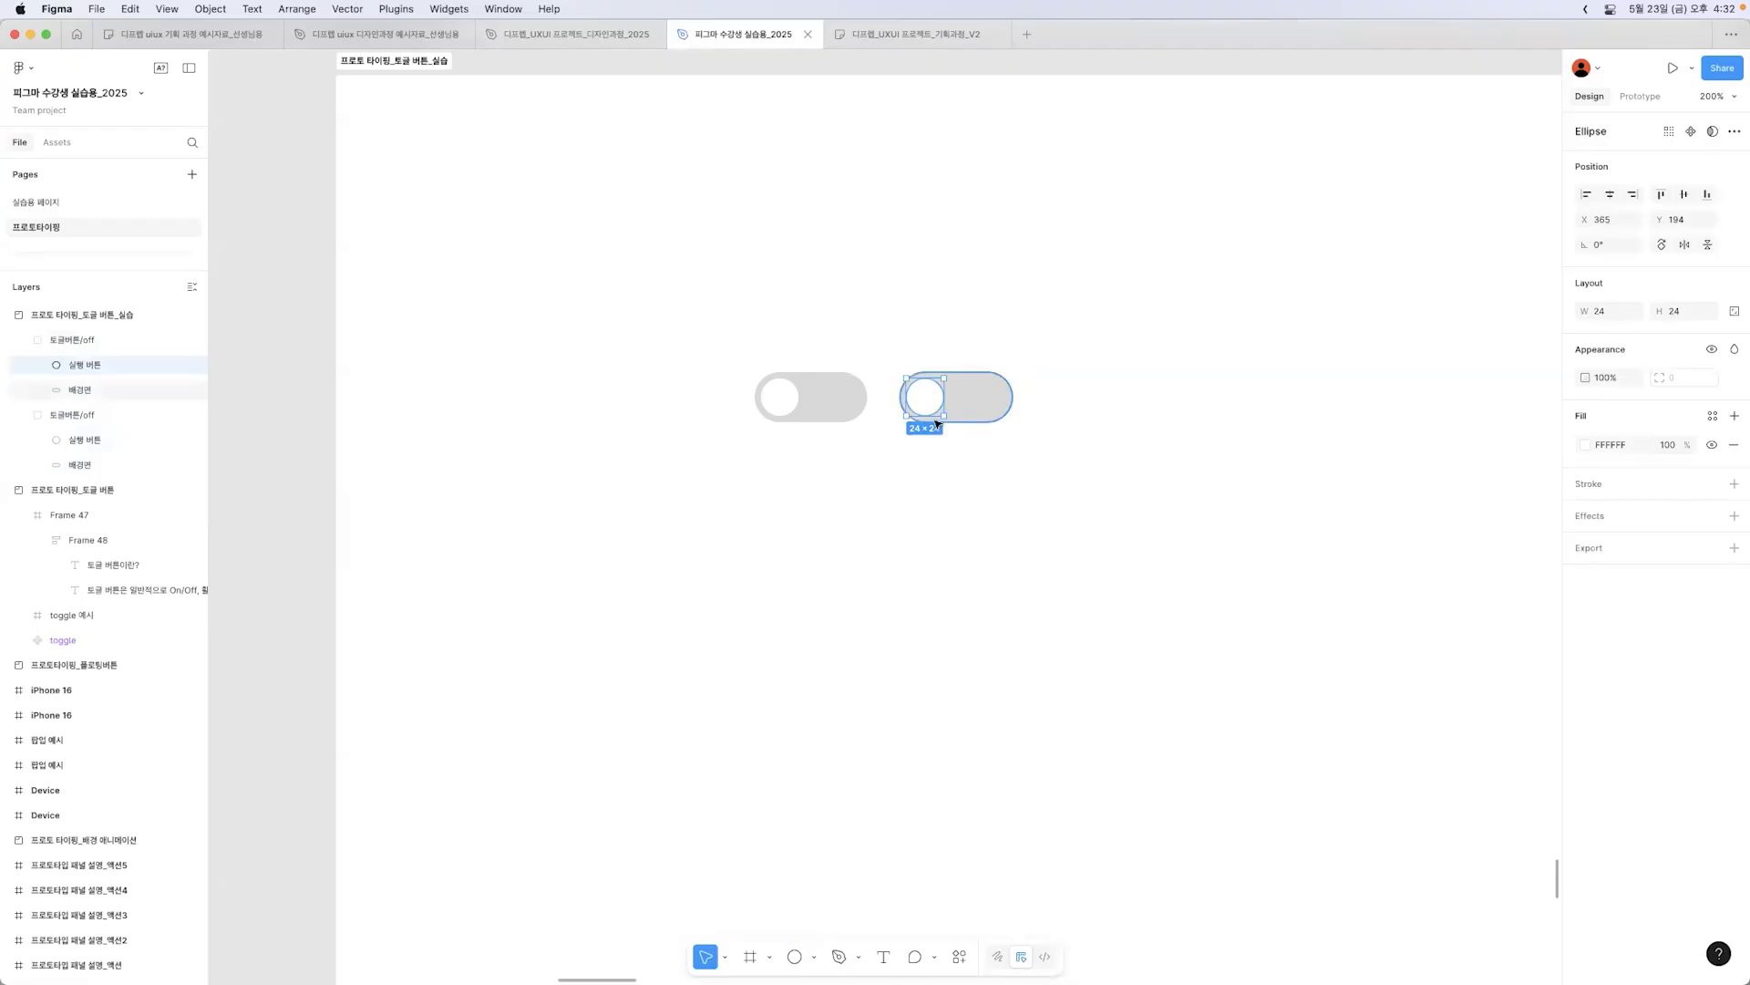
{"action": "left_click_drag", "start_coordinate": [931, 395], "coordinate": [992, 410]}
{"action": "key", "text": "z"}
{"action": "double_click", "coordinate": [1012, 338]}
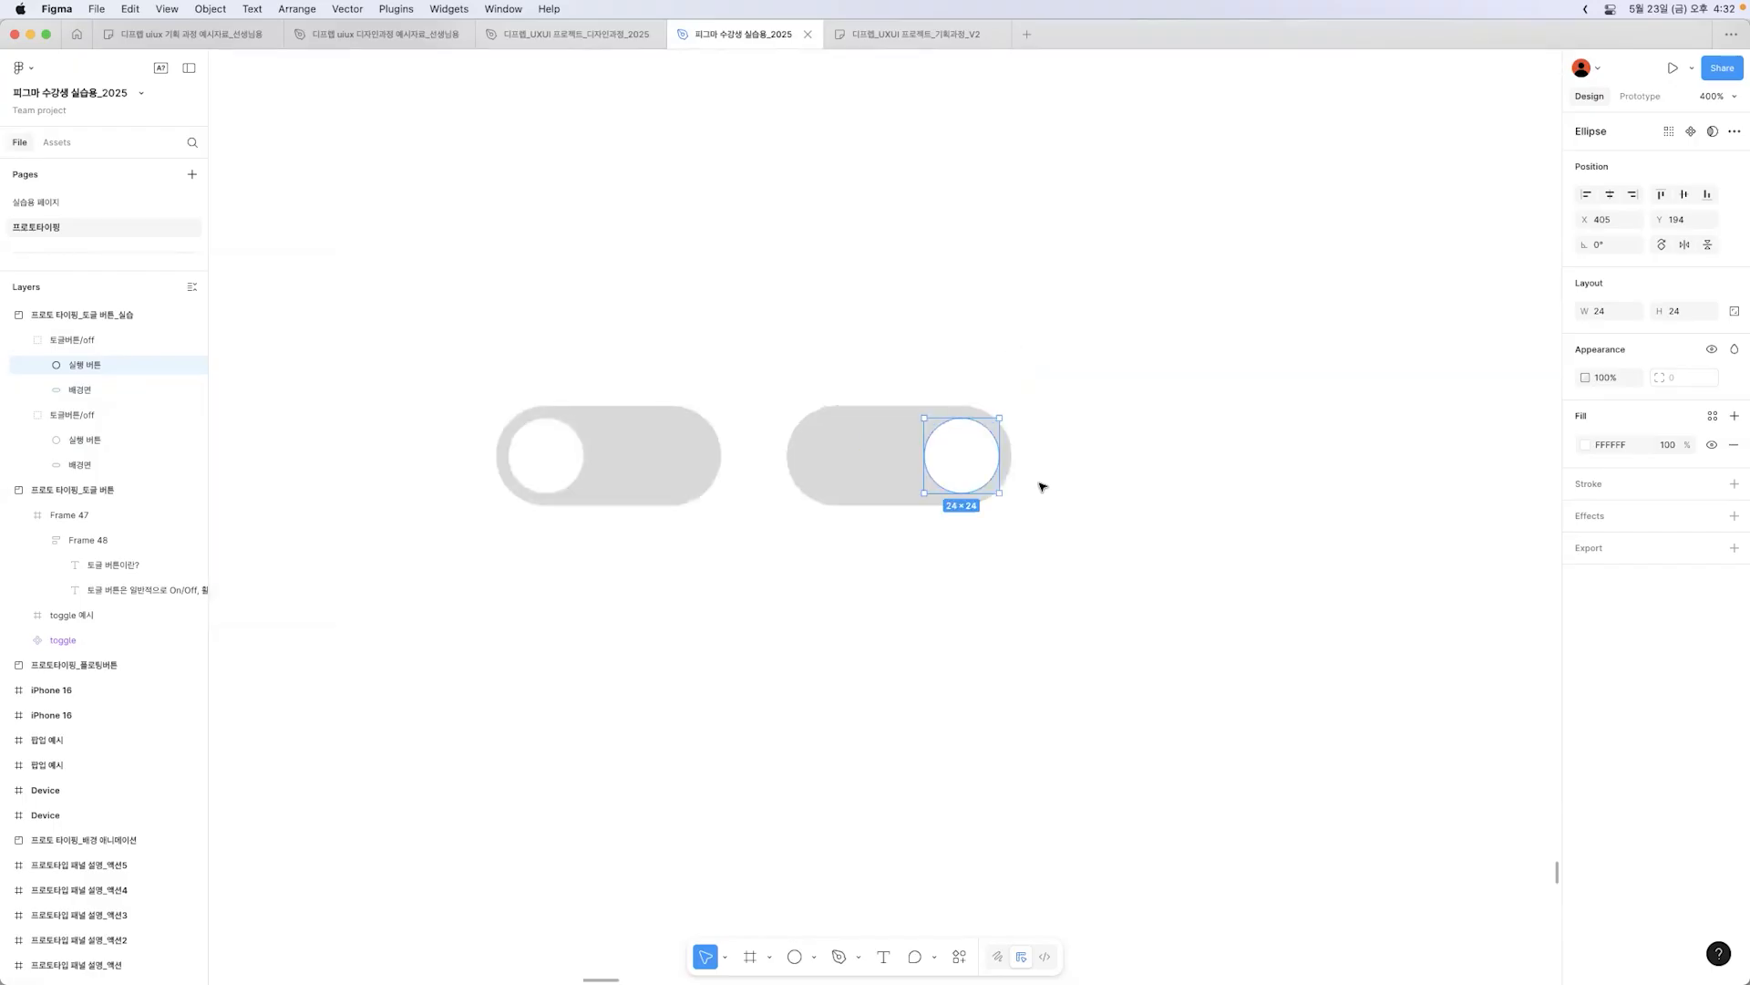
{"action": "key", "text": "alt"}
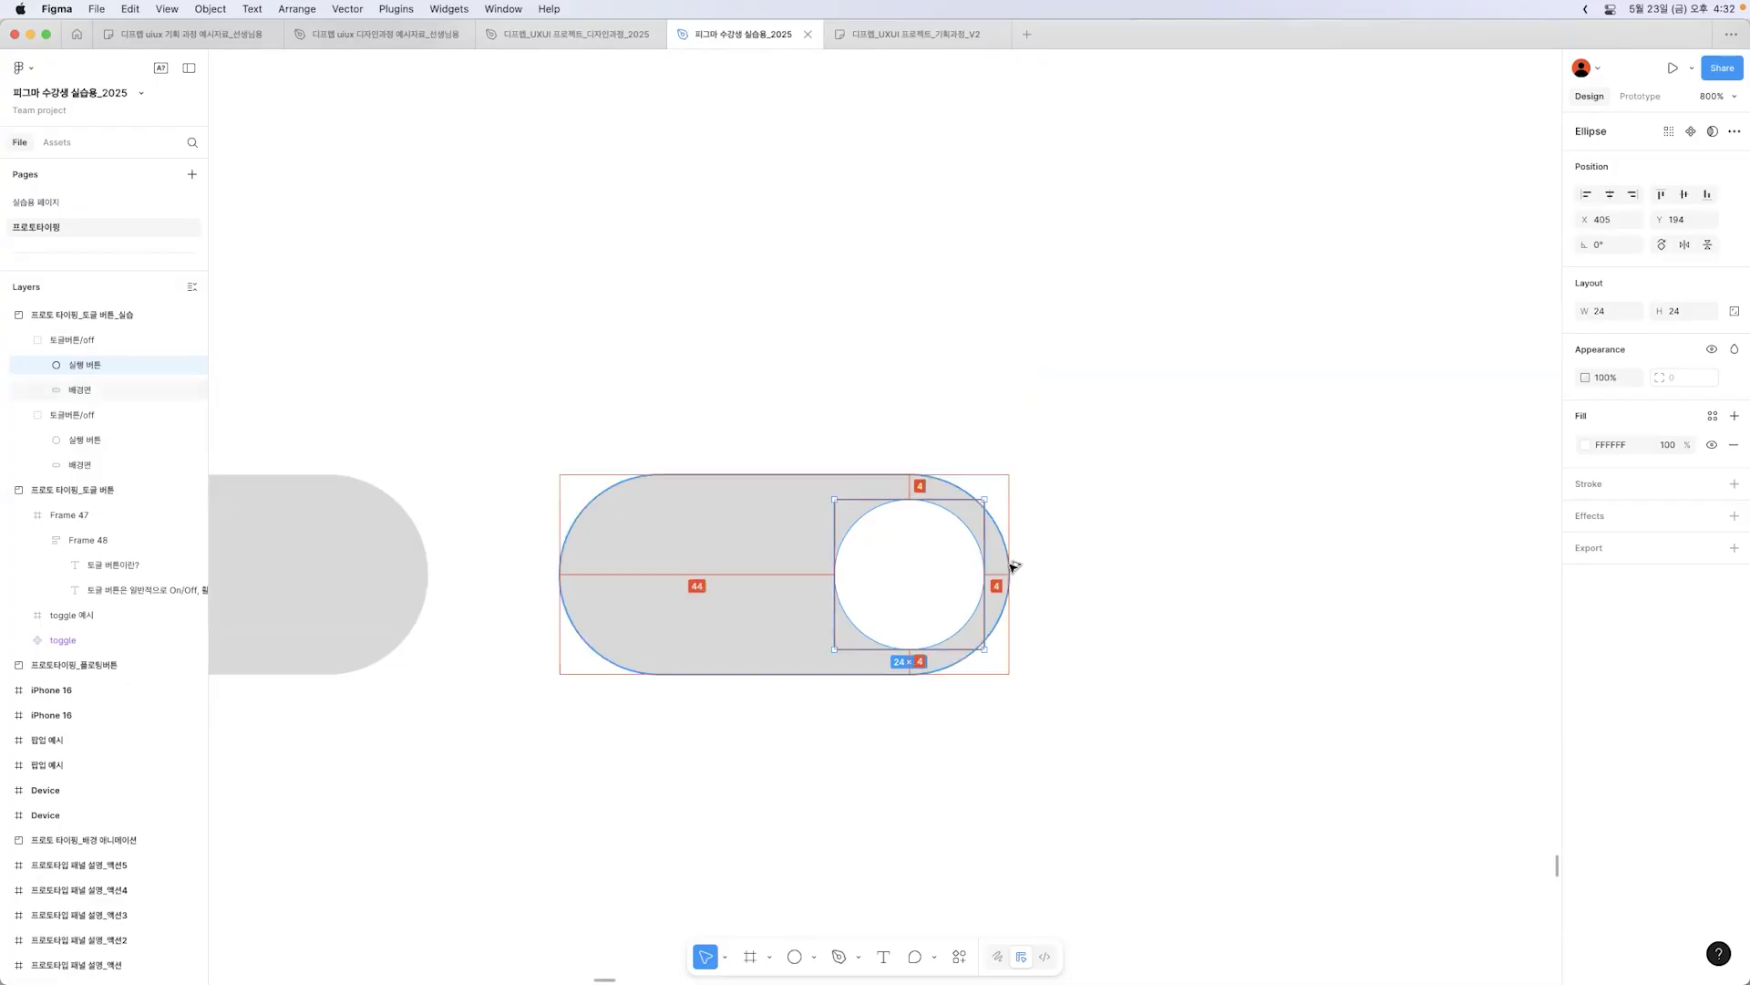
Step: Set the copied toggle's pill background fill to dark grey 2E2E2E
{"action": "scroll", "coordinate": [1097, 551], "scroll_direction": "down", "scroll_amount": 5}
{"action": "left_click", "coordinate": [988, 559]}
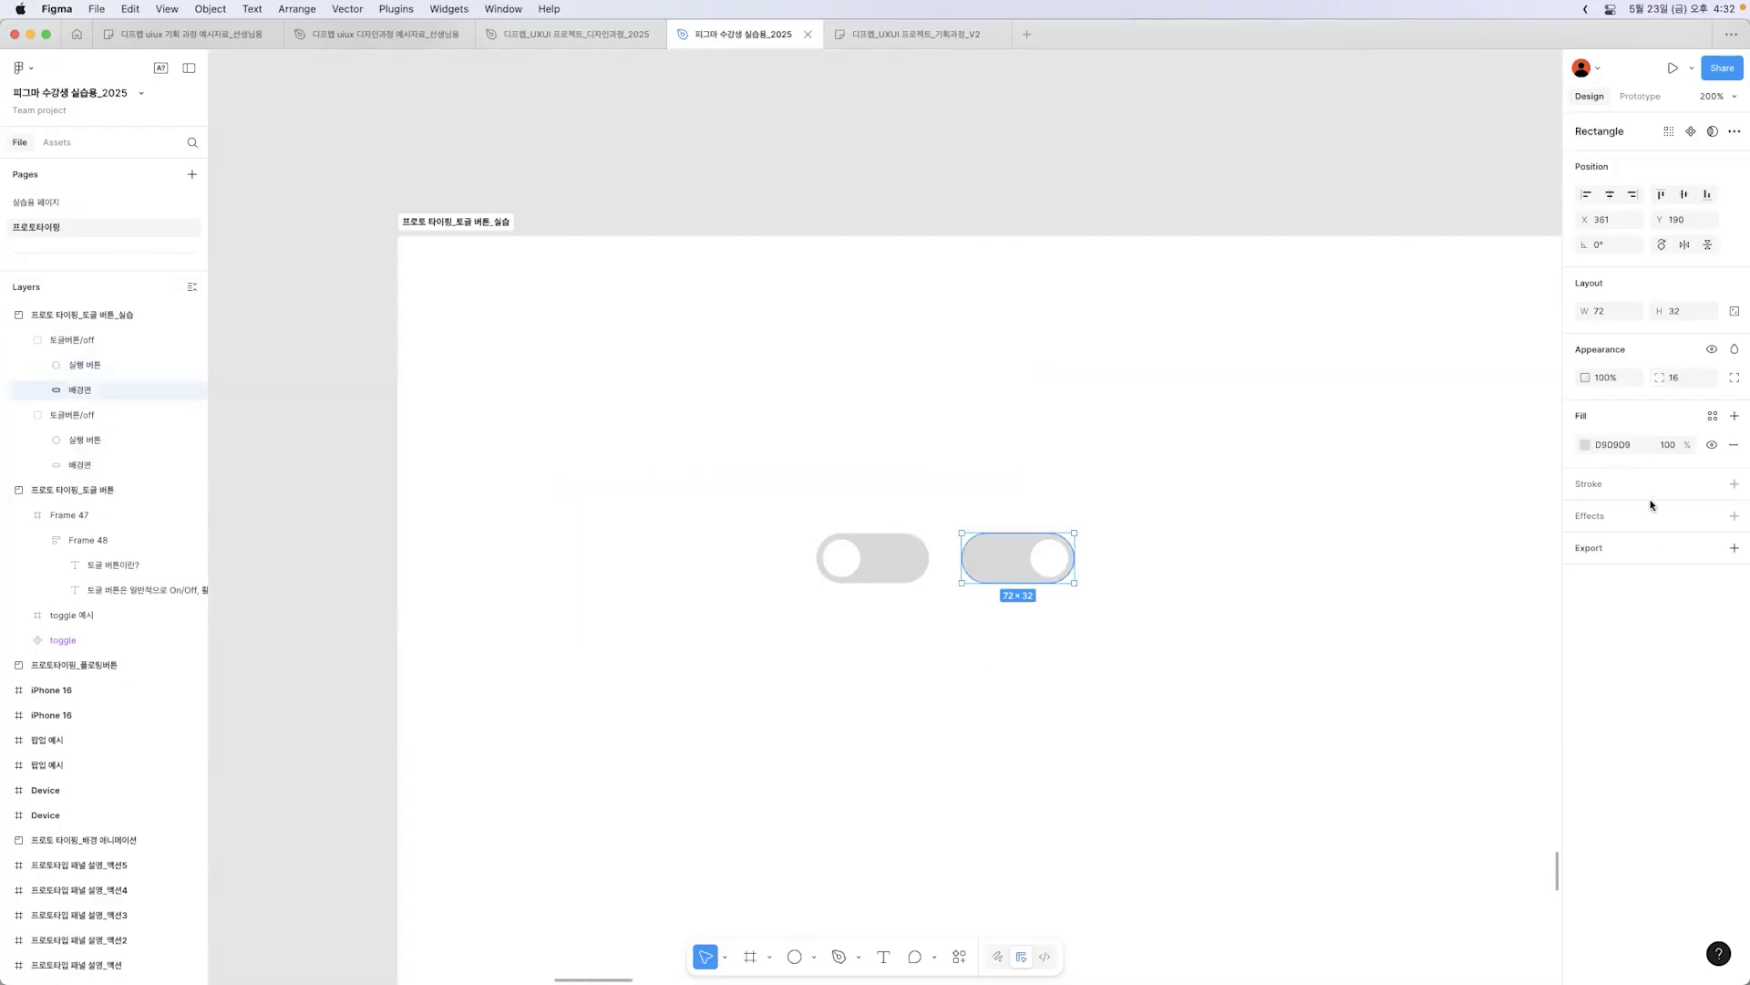
{"action": "left_click", "coordinate": [1586, 444]}
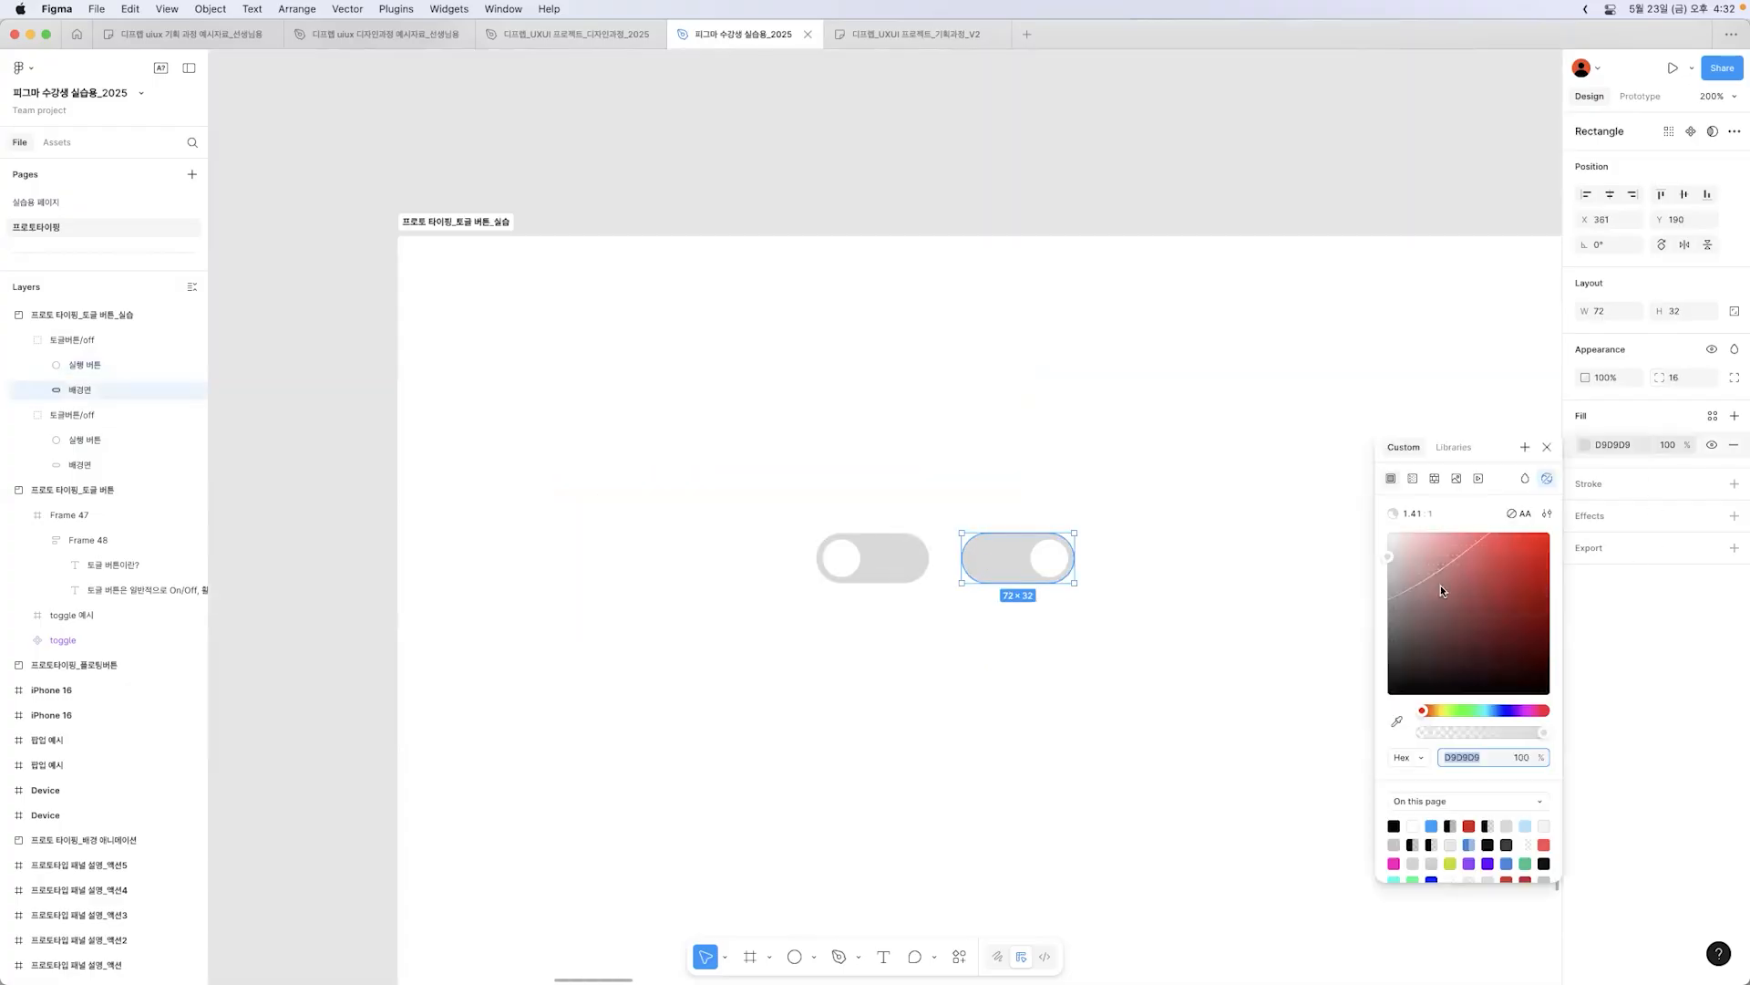
{"action": "left_click", "coordinate": [1390, 666]}
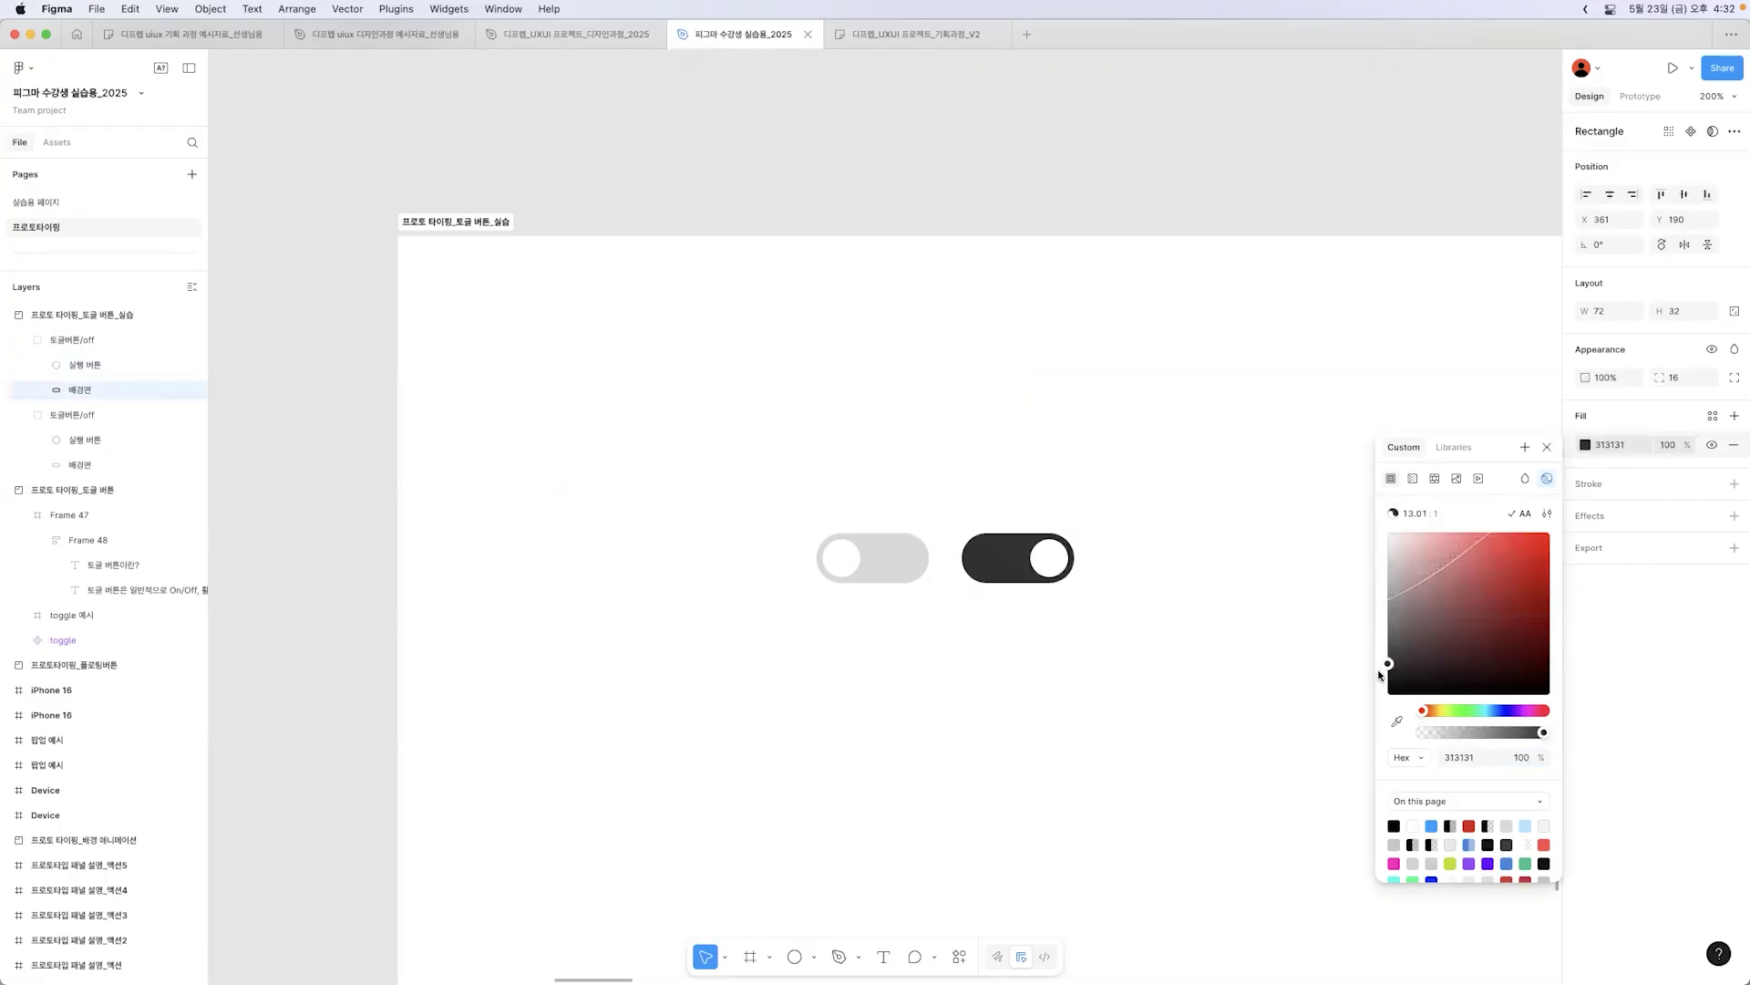
{"action": "left_click", "coordinate": [1254, 684]}
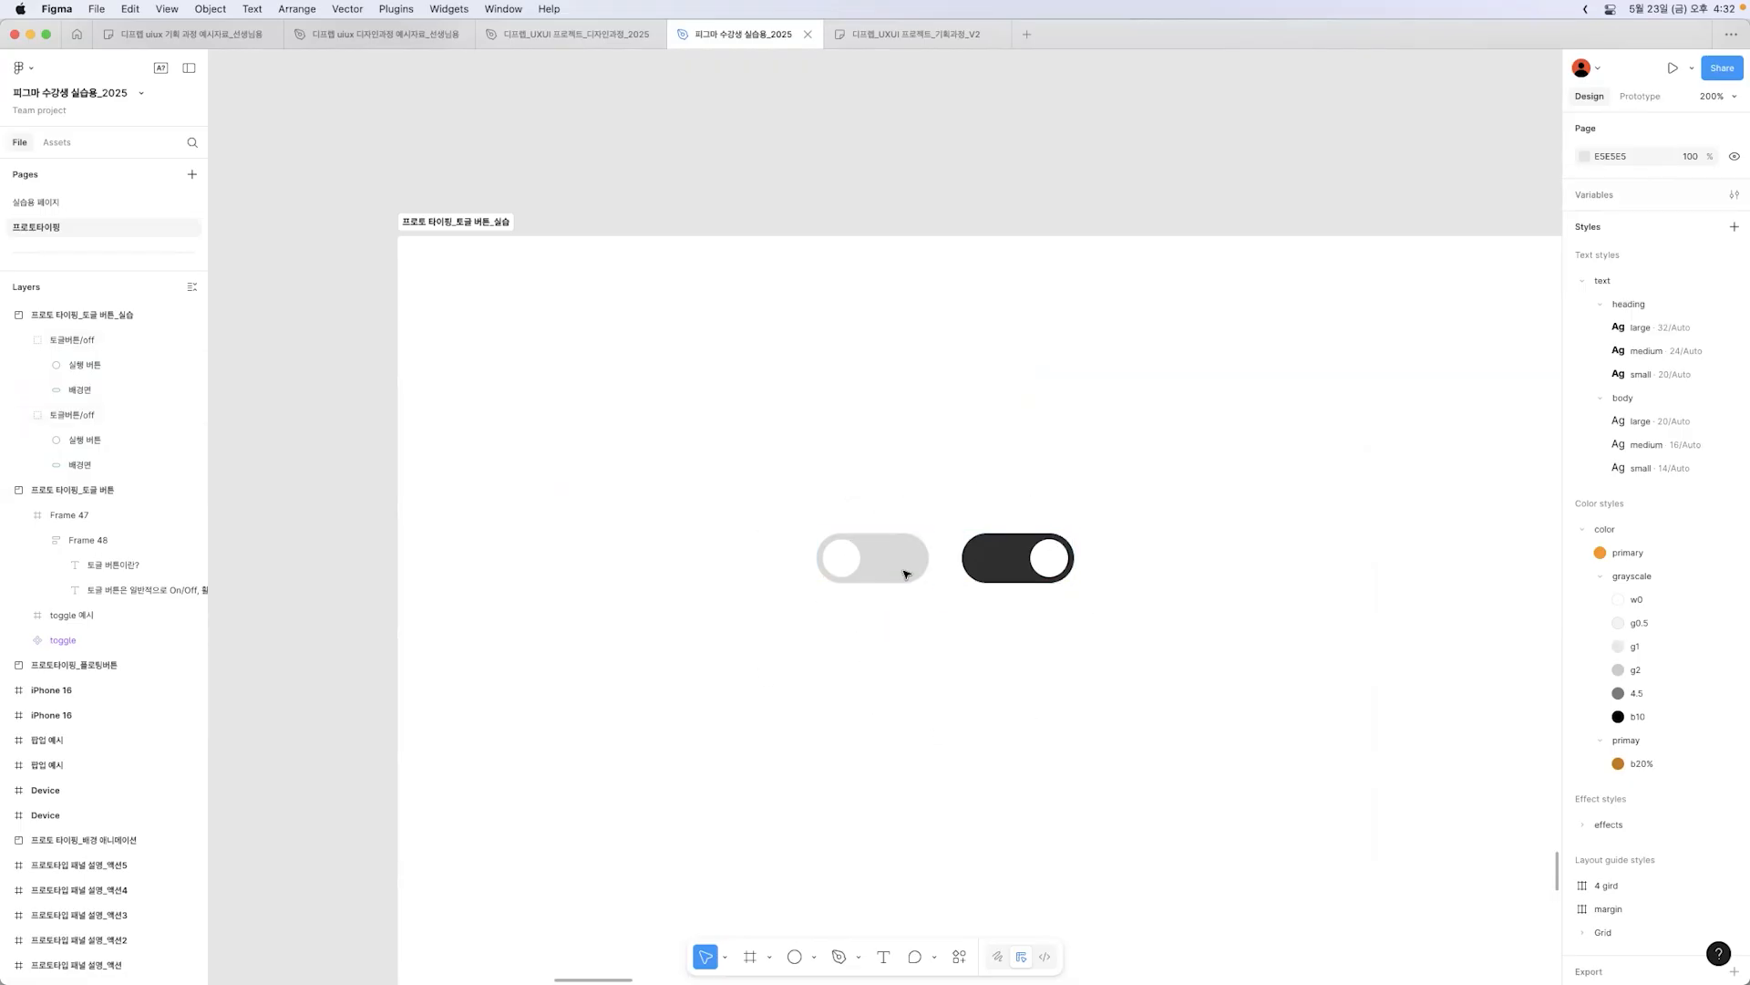
Step: Rename the dark toggle's group as 토글버튼/on
{"action": "left_click_drag", "start_coordinate": [1017, 557], "coordinate": [1022, 552]}
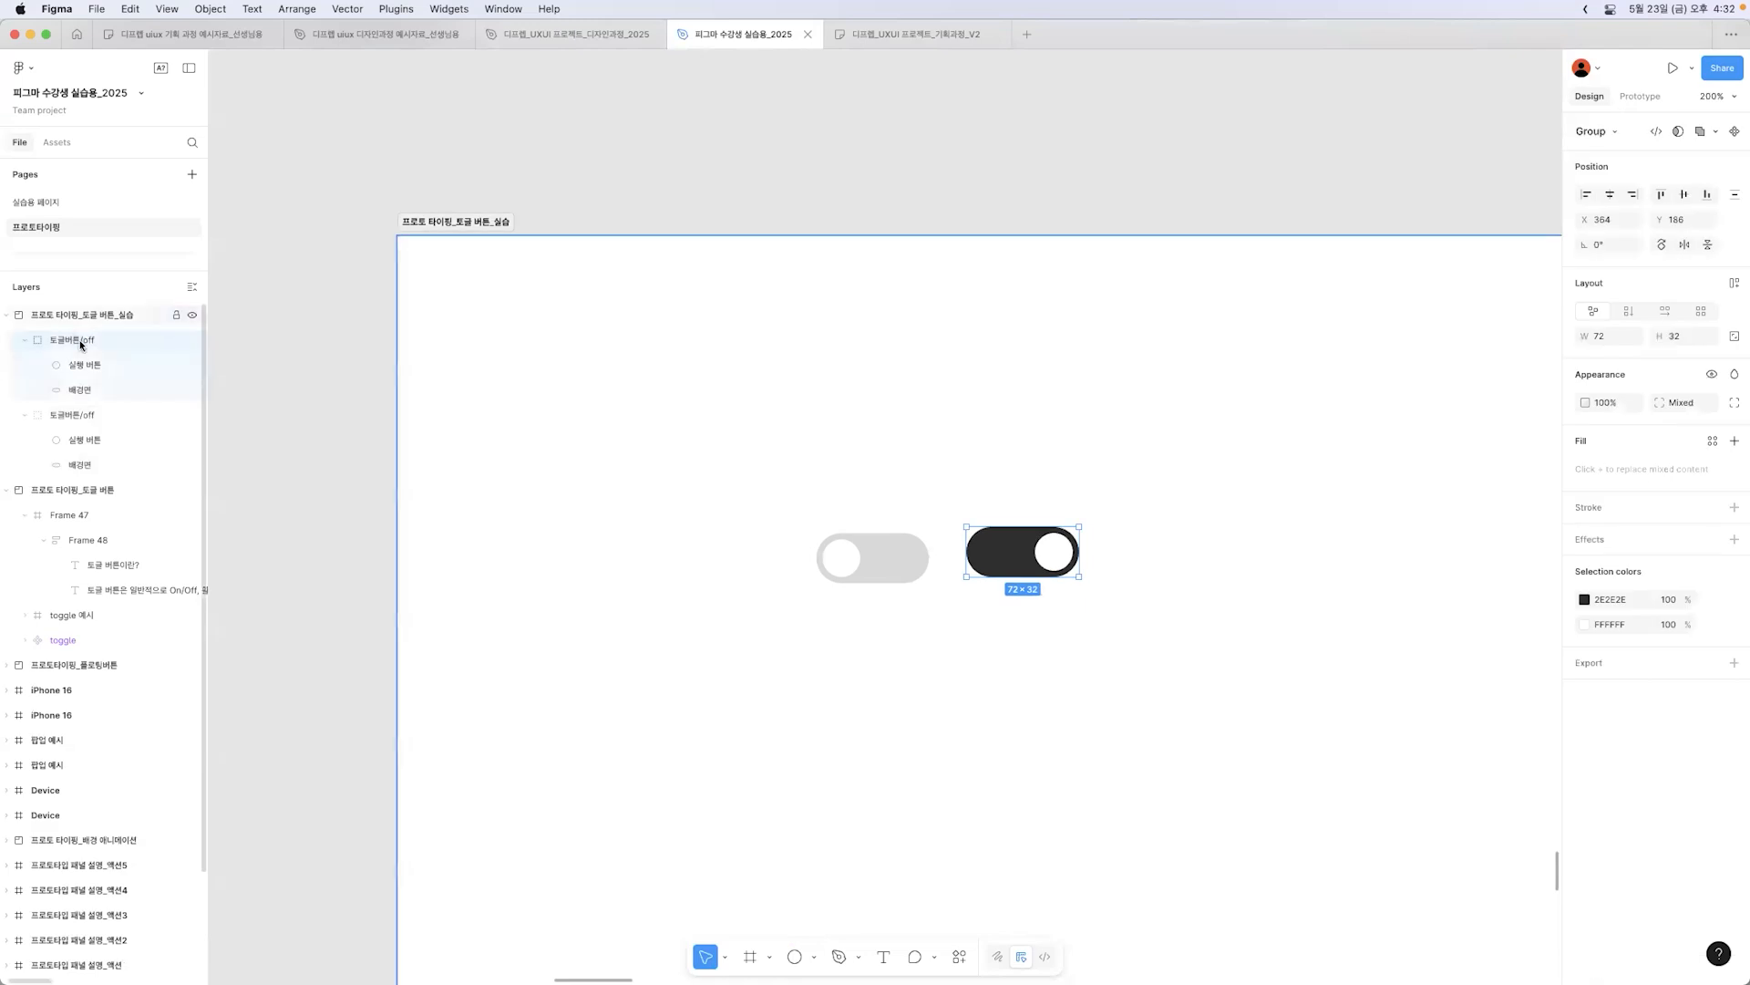
{"action": "double_click", "coordinate": [98, 341]}
{"action": "key", "text": "BackSpace"}
{"action": "key", "text": "BackSpace"}
{"action": "type", "text": "n"}
{"action": "key", "text": "Return"}
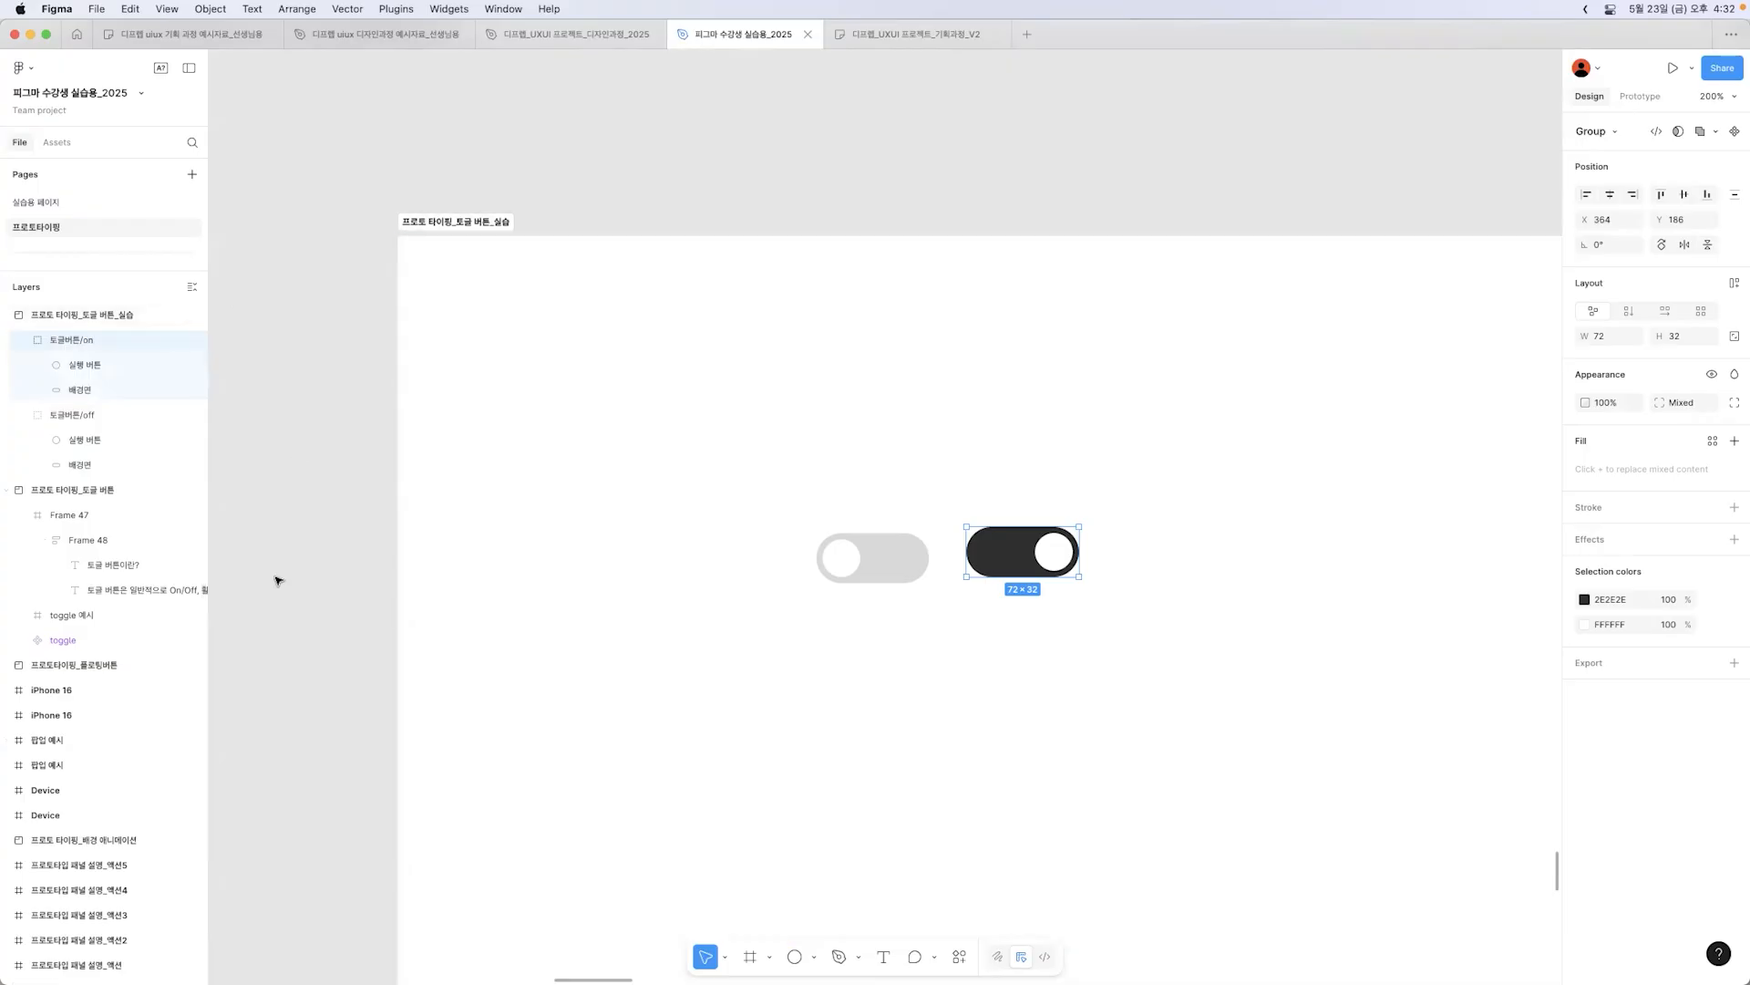
{"action": "left_click", "coordinate": [1488, 637]}
{"action": "left_click", "coordinate": [980, 521]}
{"action": "left_click", "coordinate": [848, 560]}
{"action": "left_click", "coordinate": [1023, 550]}
{"action": "left_click", "coordinate": [919, 566]}
{"action": "left_click", "coordinate": [1003, 570]}
{"action": "left_click", "coordinate": [884, 571]}
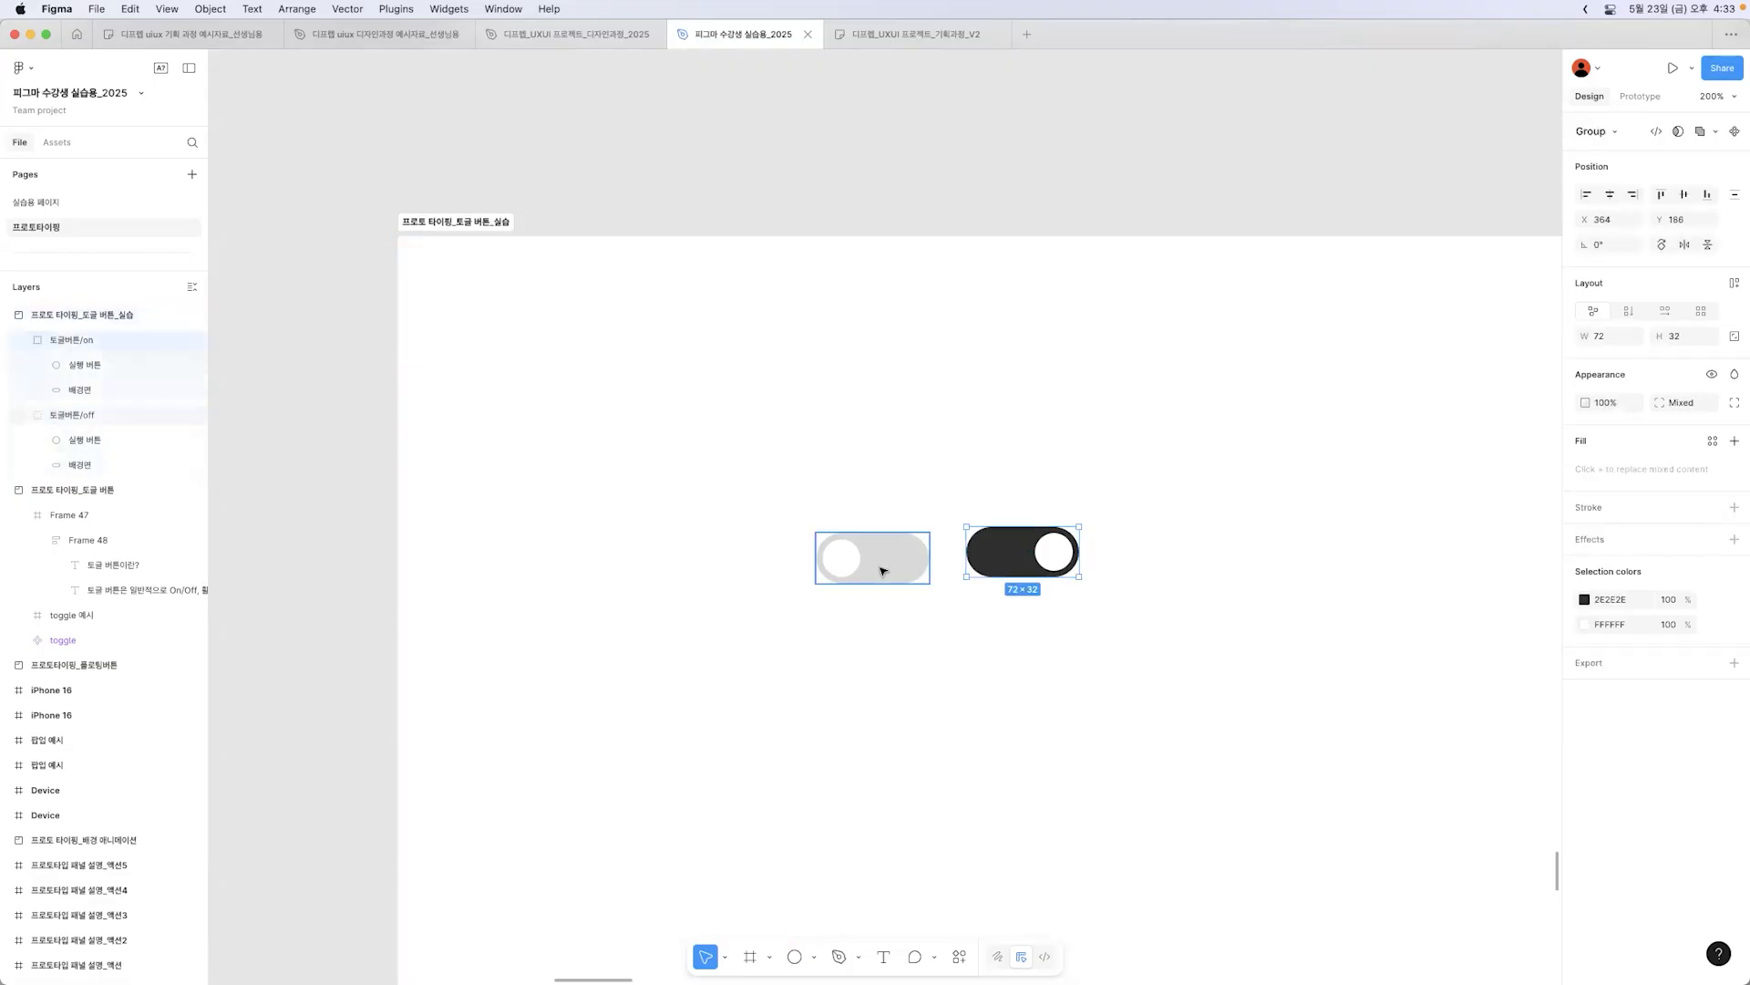
{"action": "left_click", "coordinate": [996, 566]}
{"action": "left_click", "coordinate": [911, 697]}
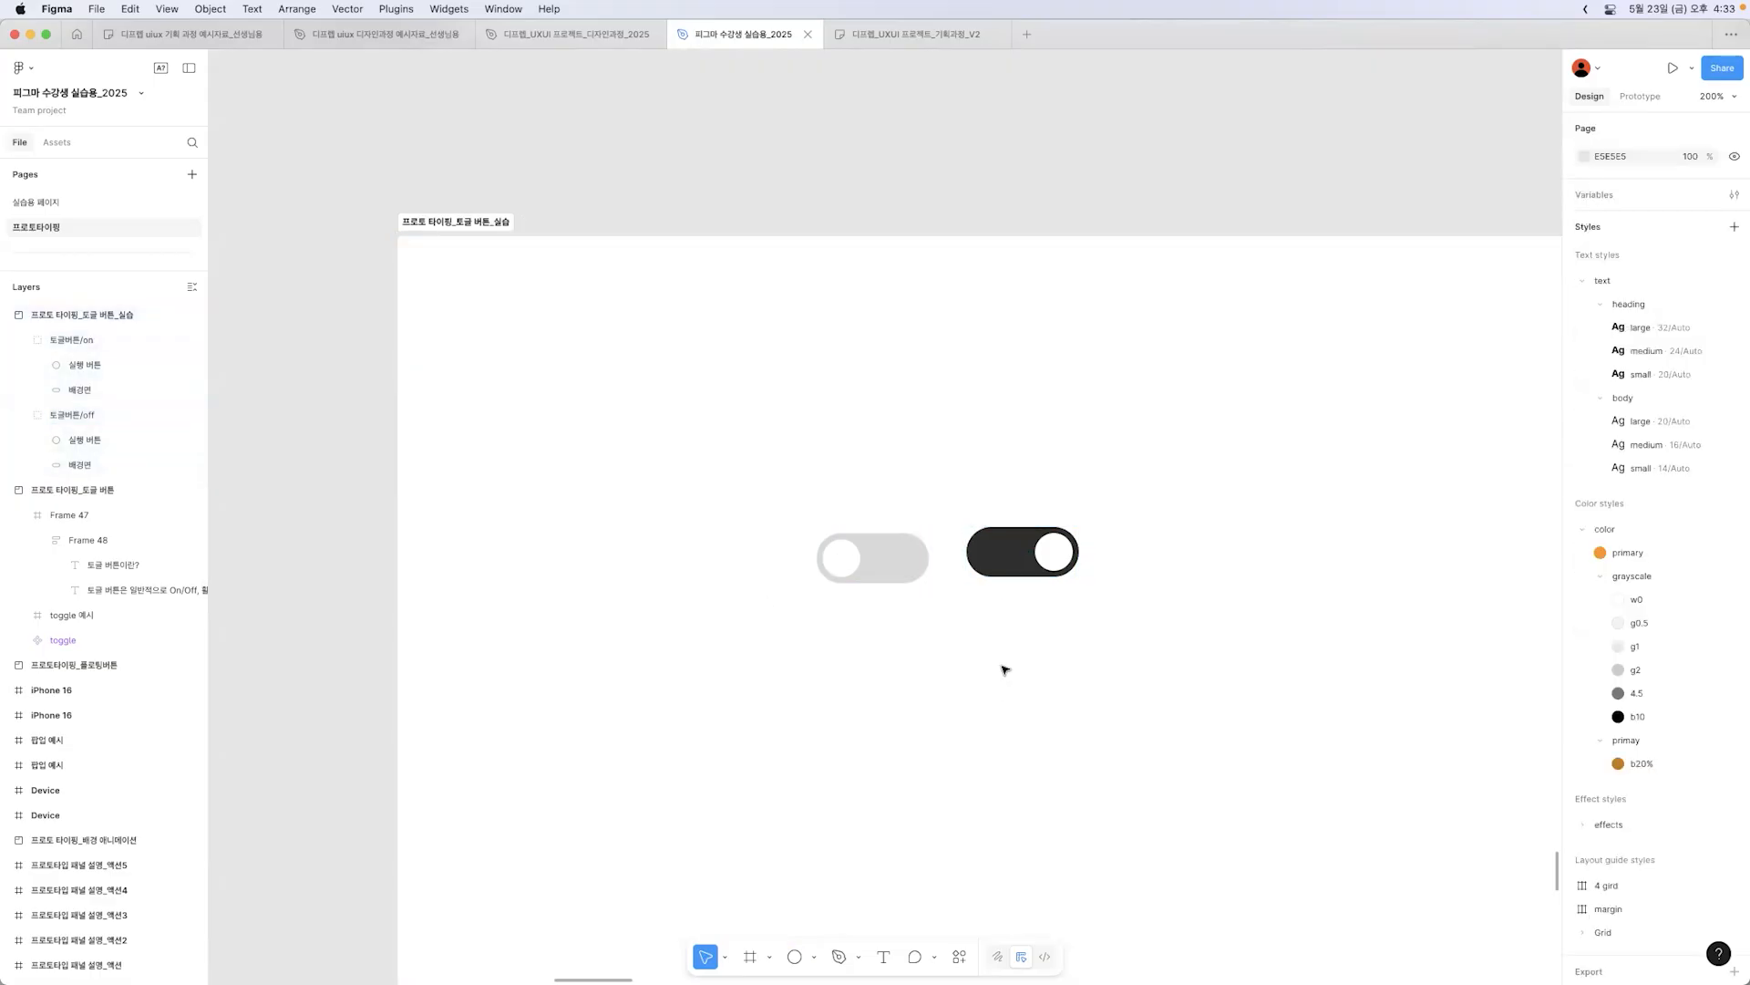
Step: Move the 토글버튼/on group level with the off toggle, at X 363 and Y 190
{"action": "left_click", "coordinate": [1026, 575]}
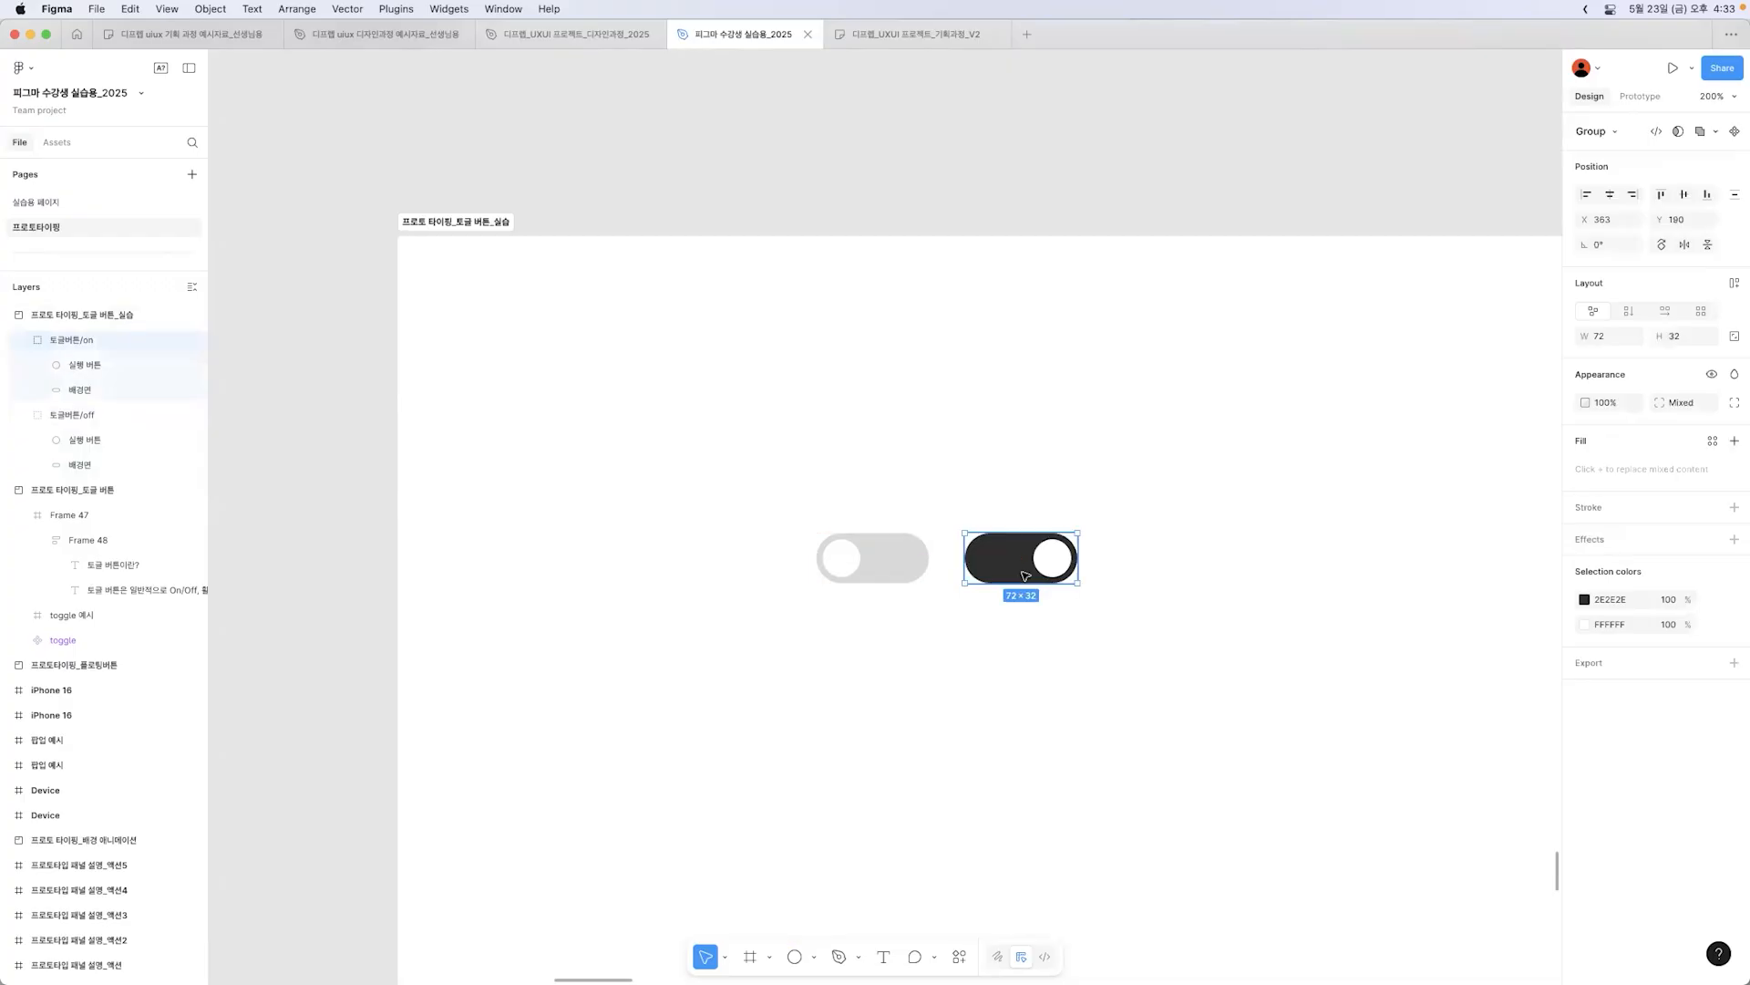
{"action": "left_click_drag", "start_coordinate": [1026, 575], "coordinate": [1024, 581]}
{"action": "left_click", "coordinate": [1212, 664]}
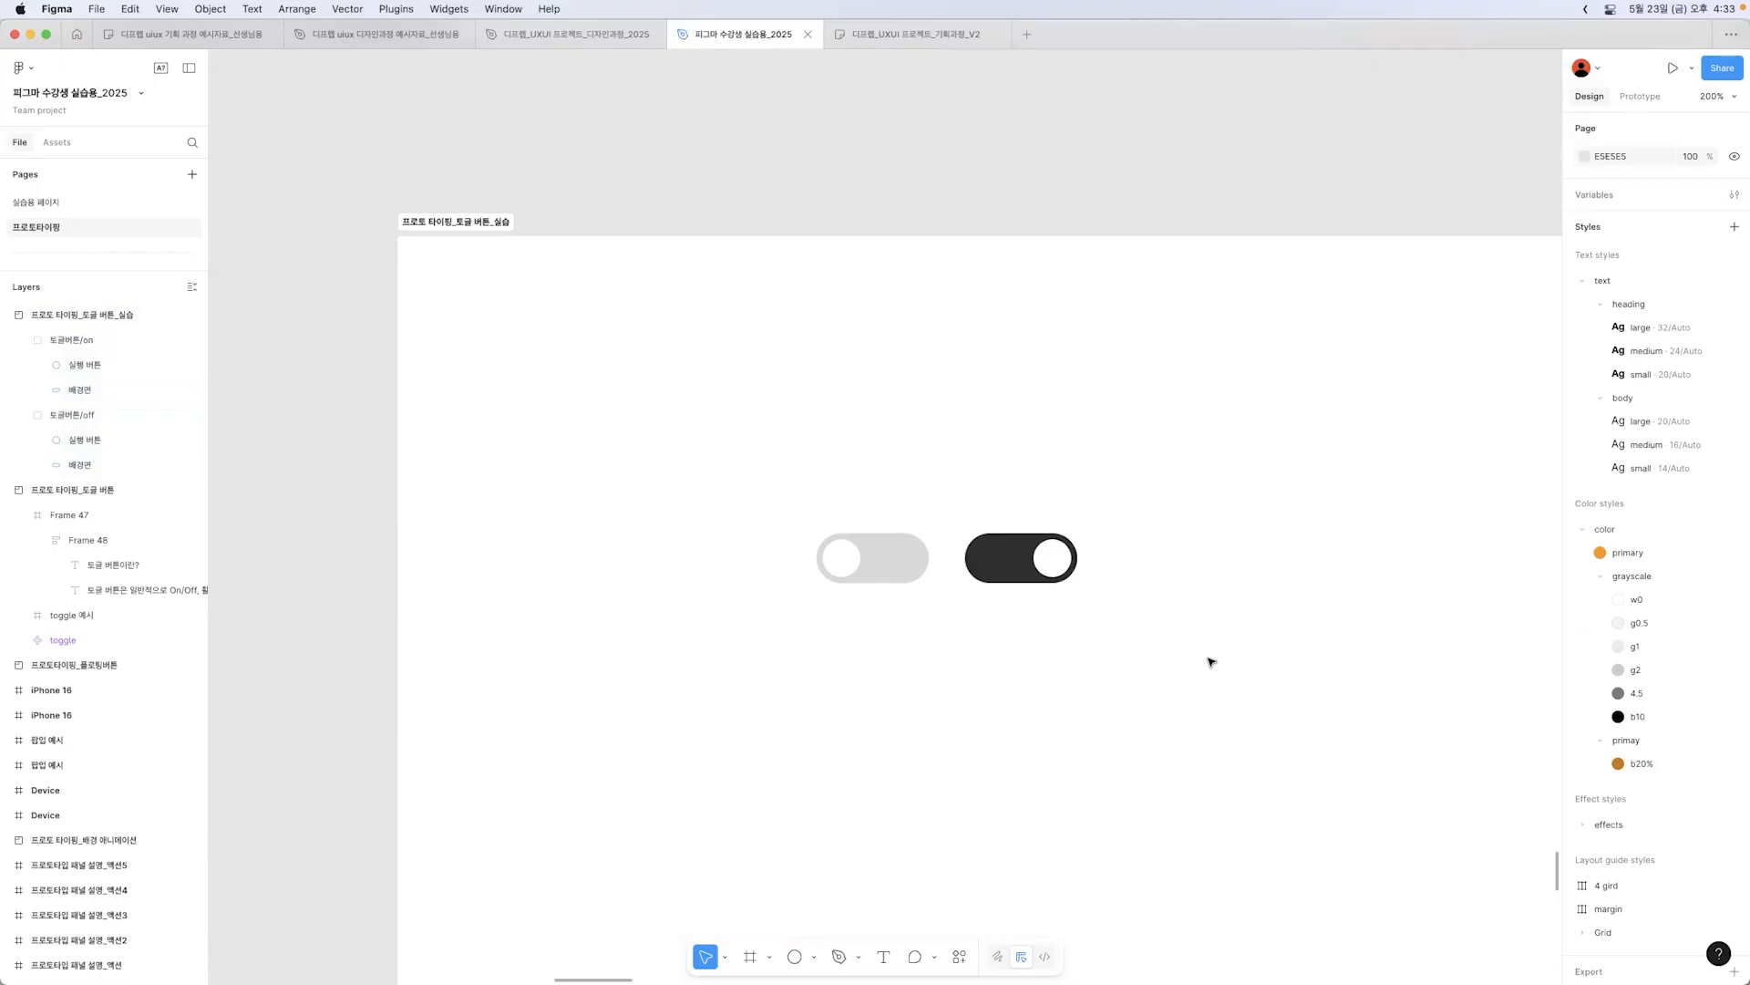
Step: Combine the 토글버튼/off and 토글버튼/on groups into one component set
{"action": "left_click", "coordinate": [881, 555]}
{"action": "left_click", "coordinate": [1028, 562]}
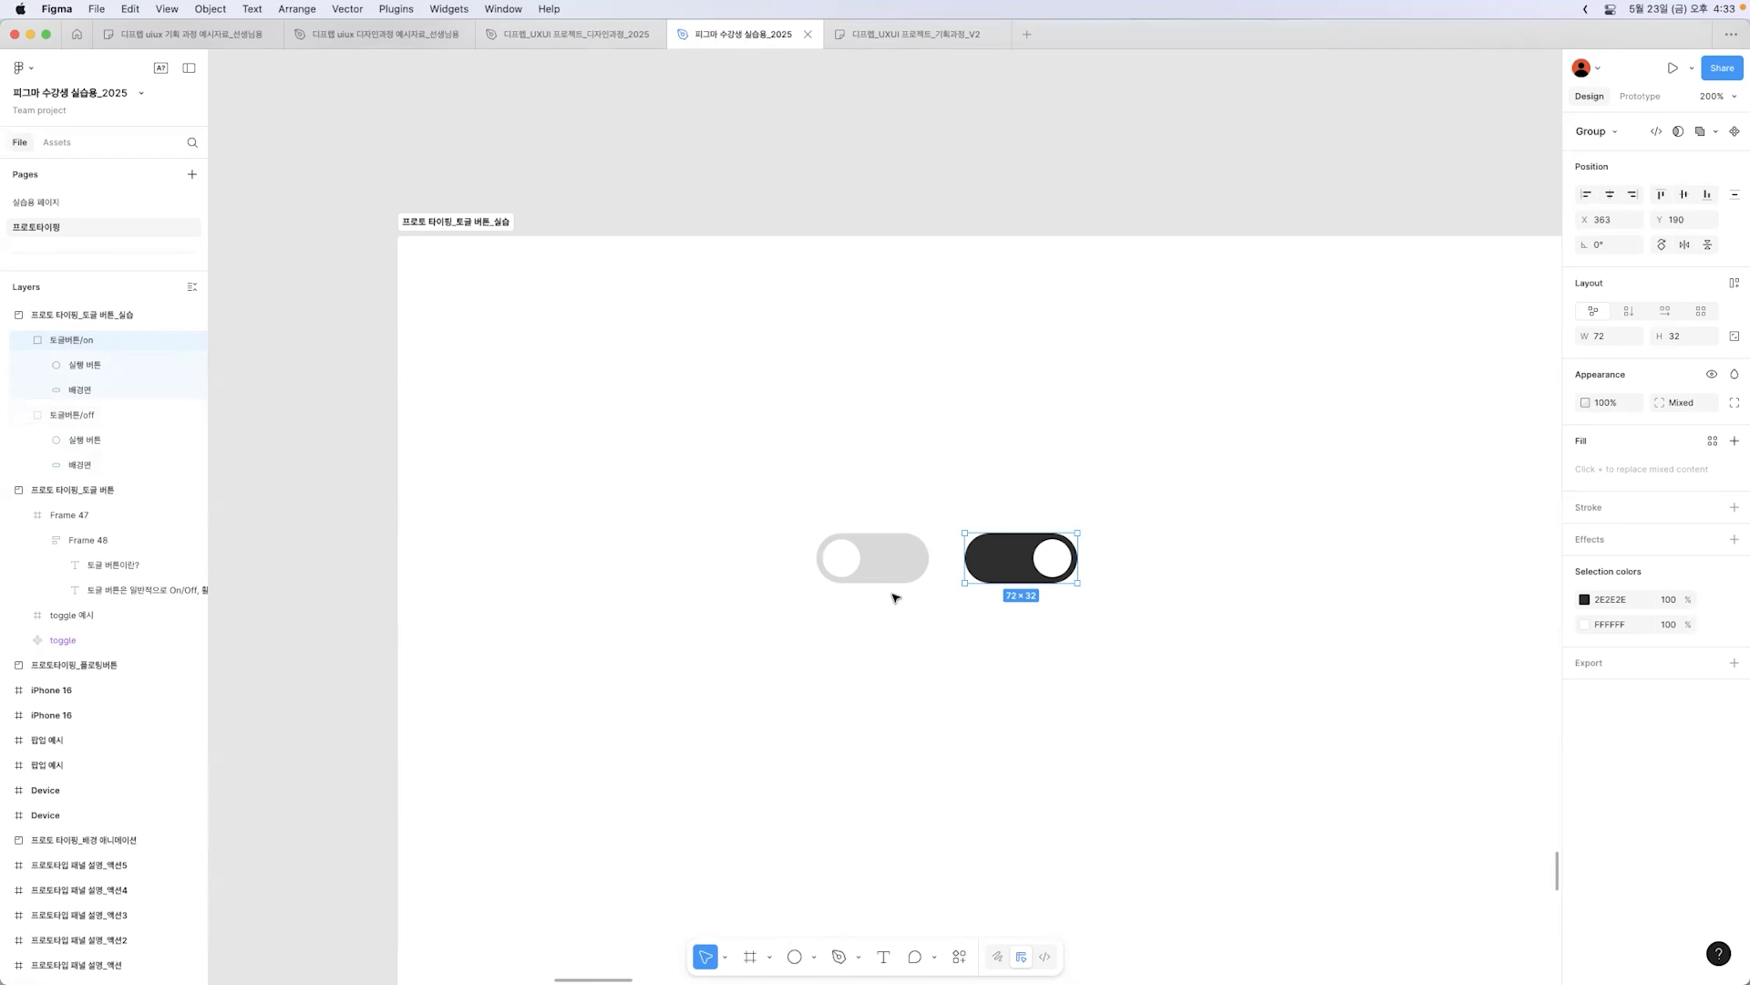
{"action": "left_click", "coordinate": [781, 503]}
{"action": "left_click_drag", "start_coordinate": [781, 503], "coordinate": [1239, 672]}
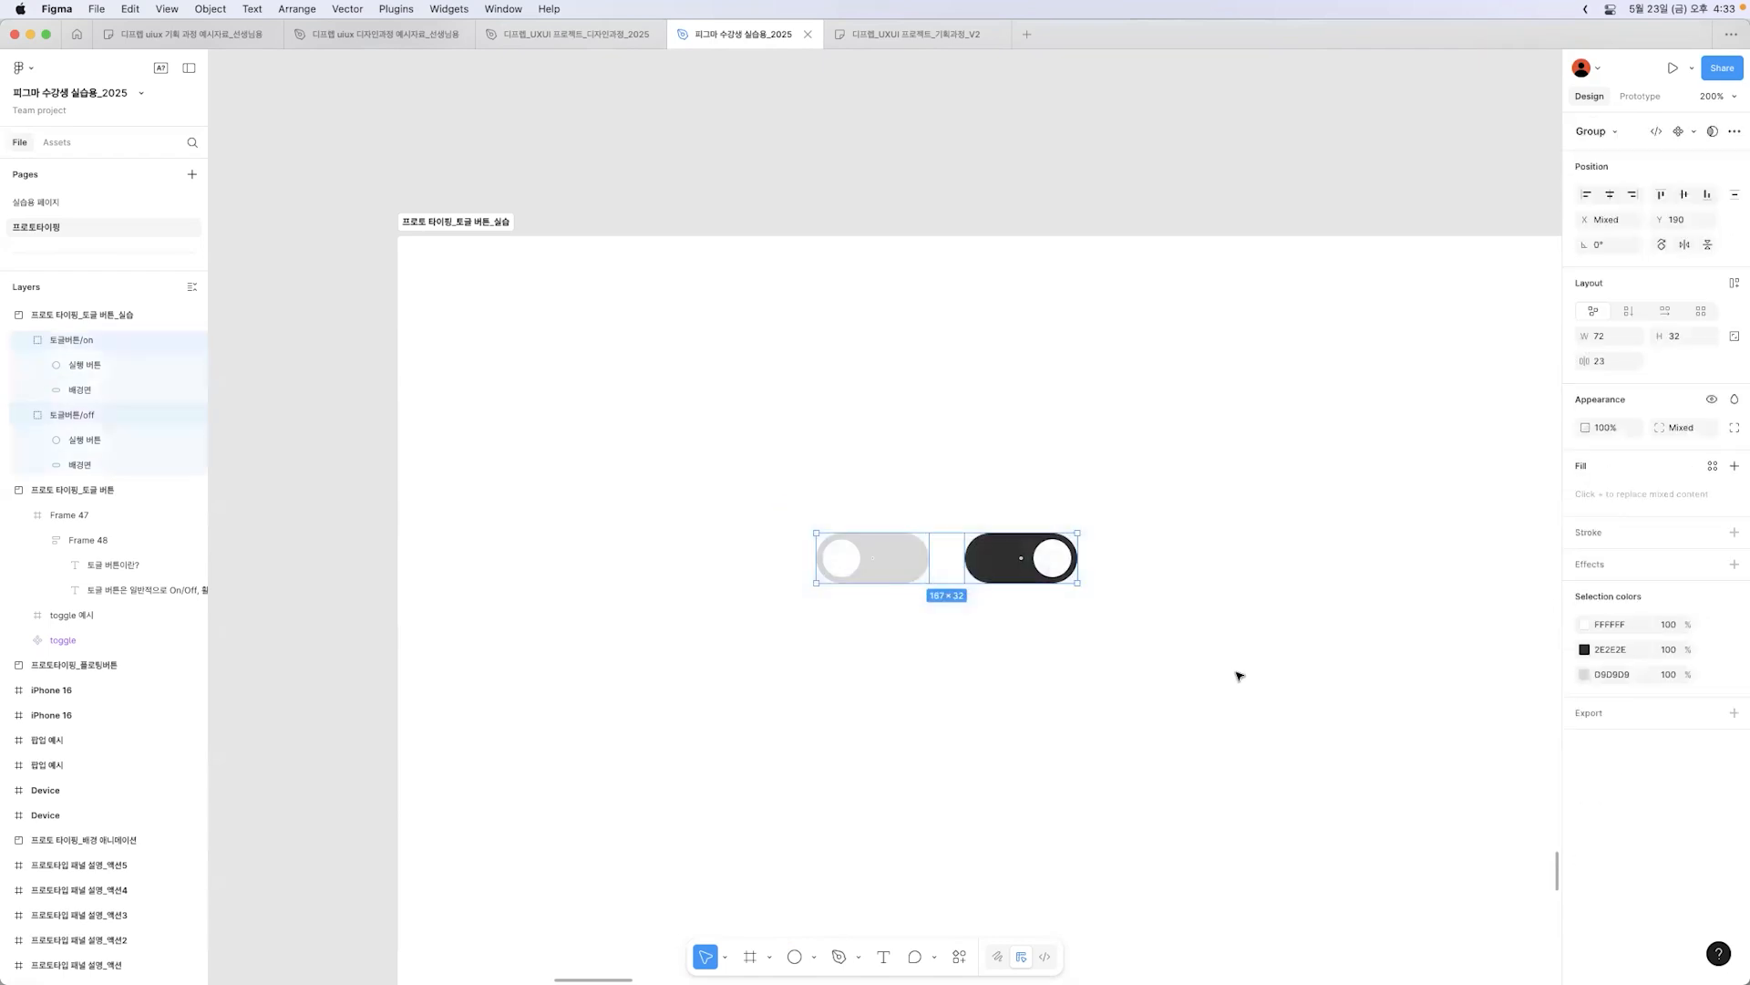
{"action": "left_click", "coordinate": [1695, 132]}
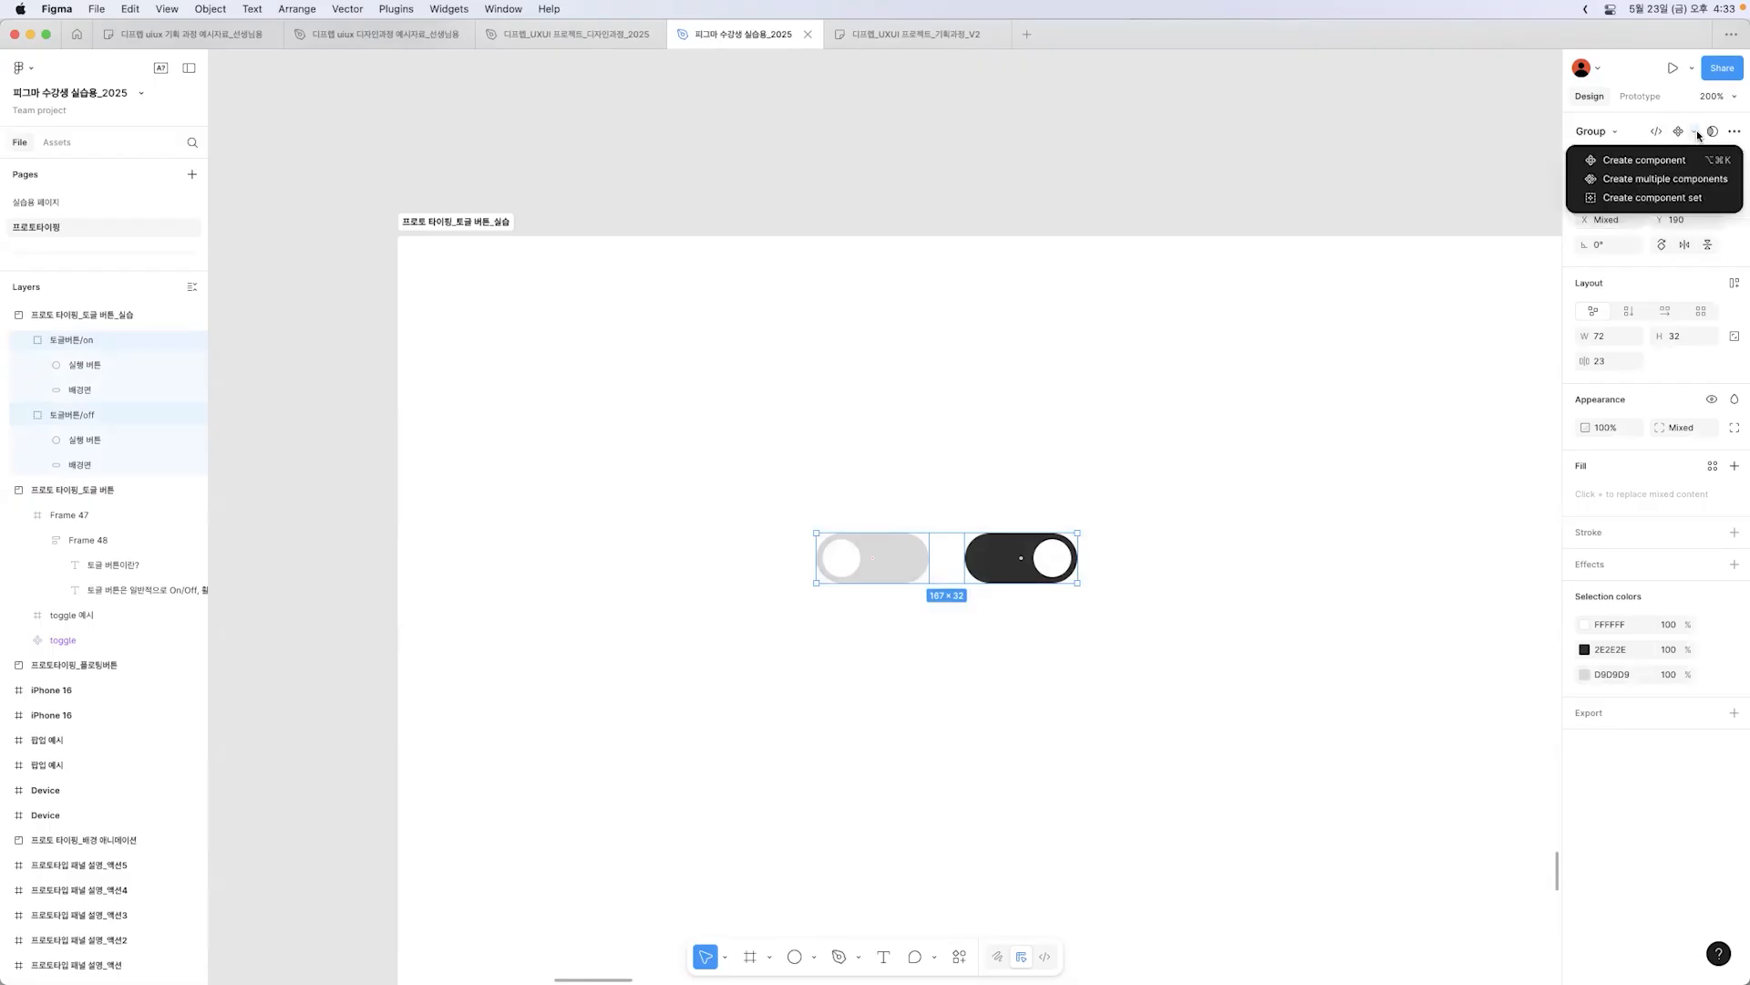
{"action": "left_click", "coordinate": [1634, 198]}
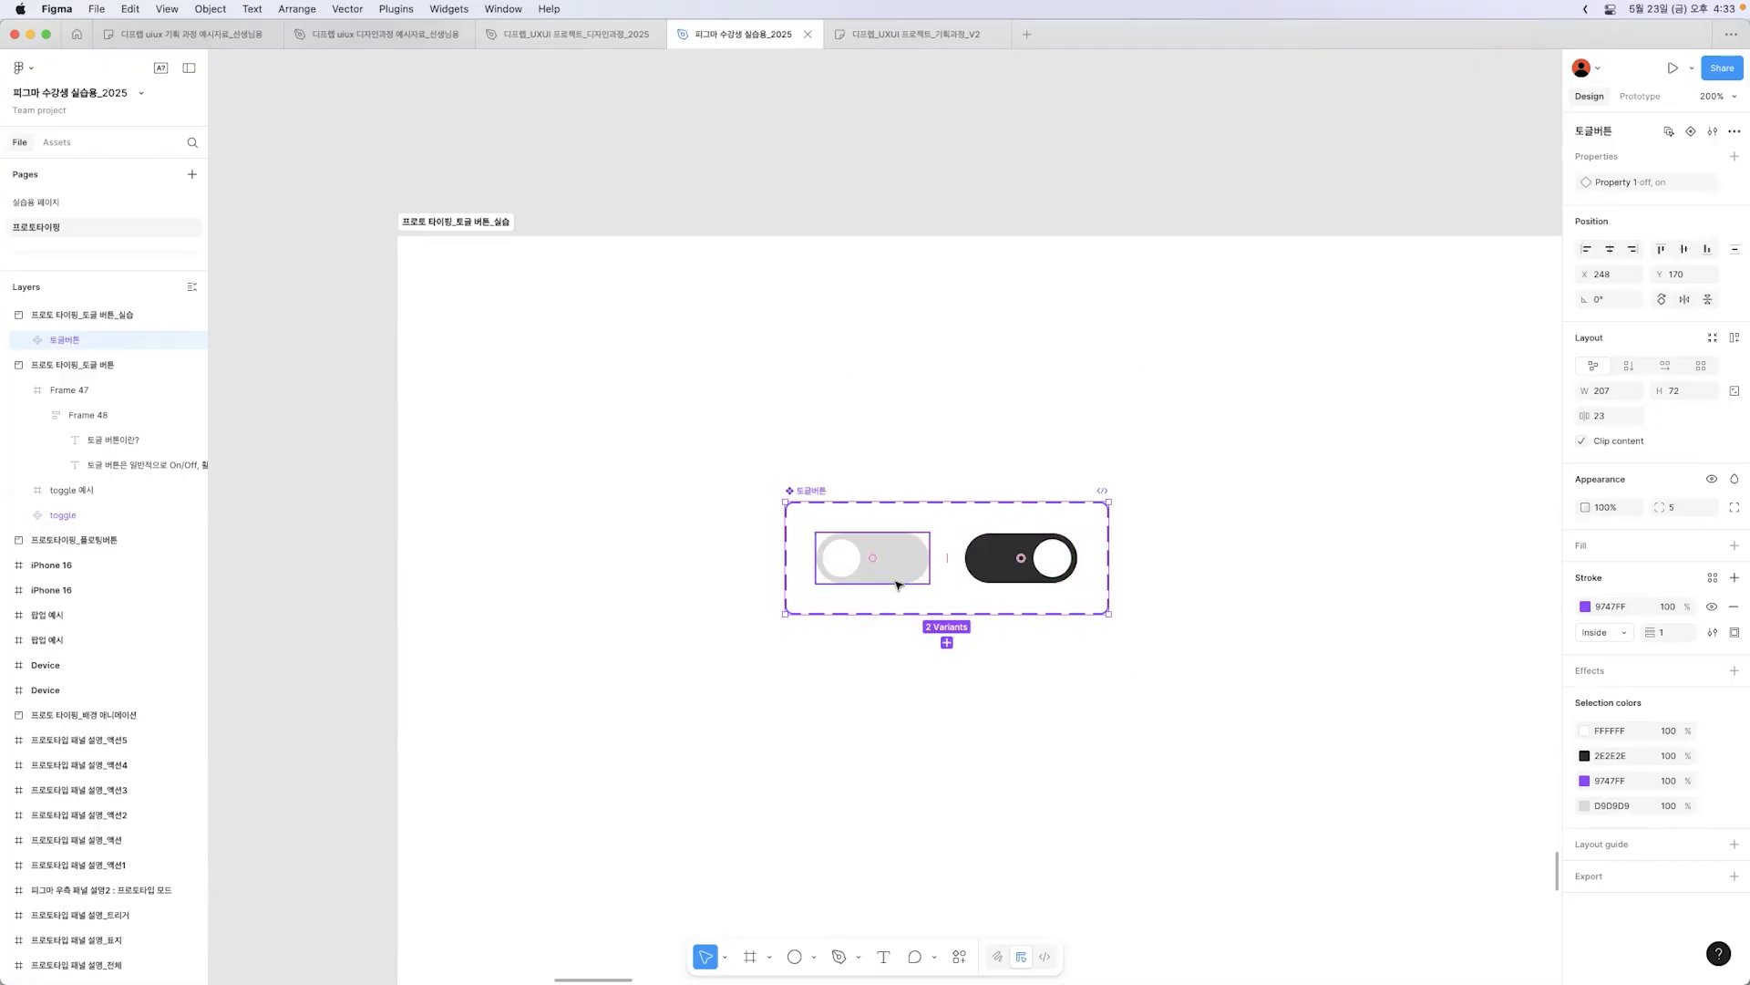
Step: Rename the component set's variant property Property 1 as active
{"action": "left_click", "coordinate": [982, 576]}
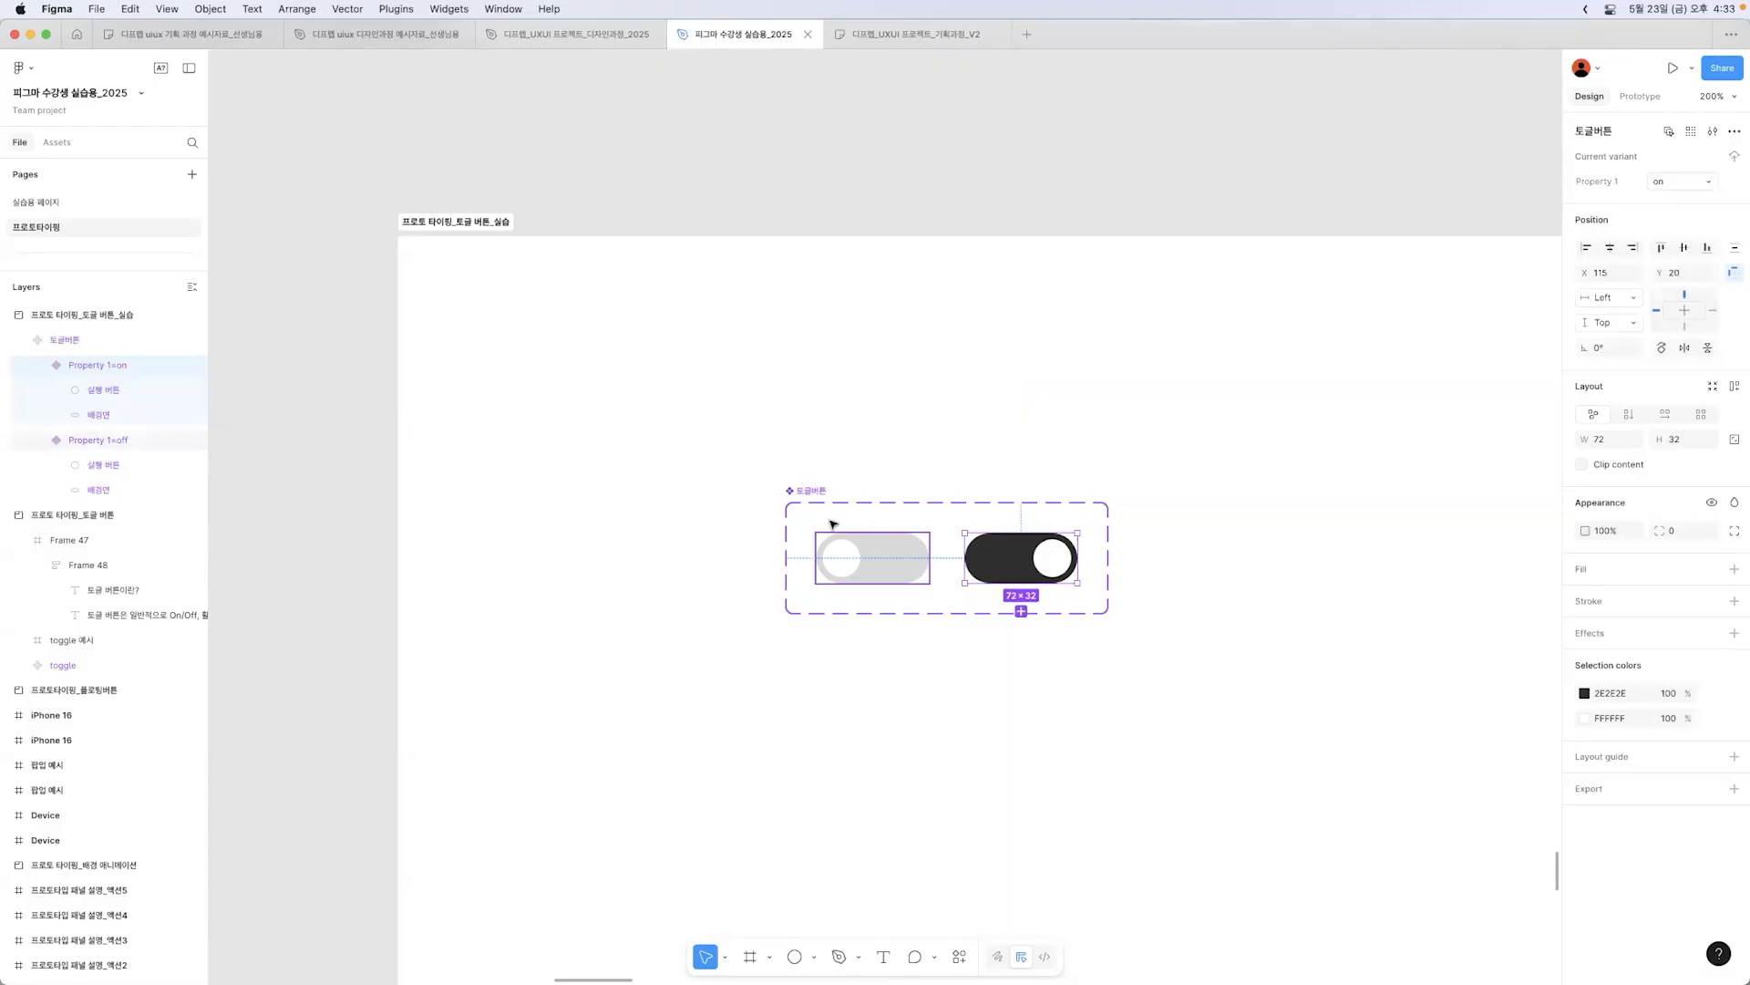
{"action": "left_click", "coordinate": [791, 497]}
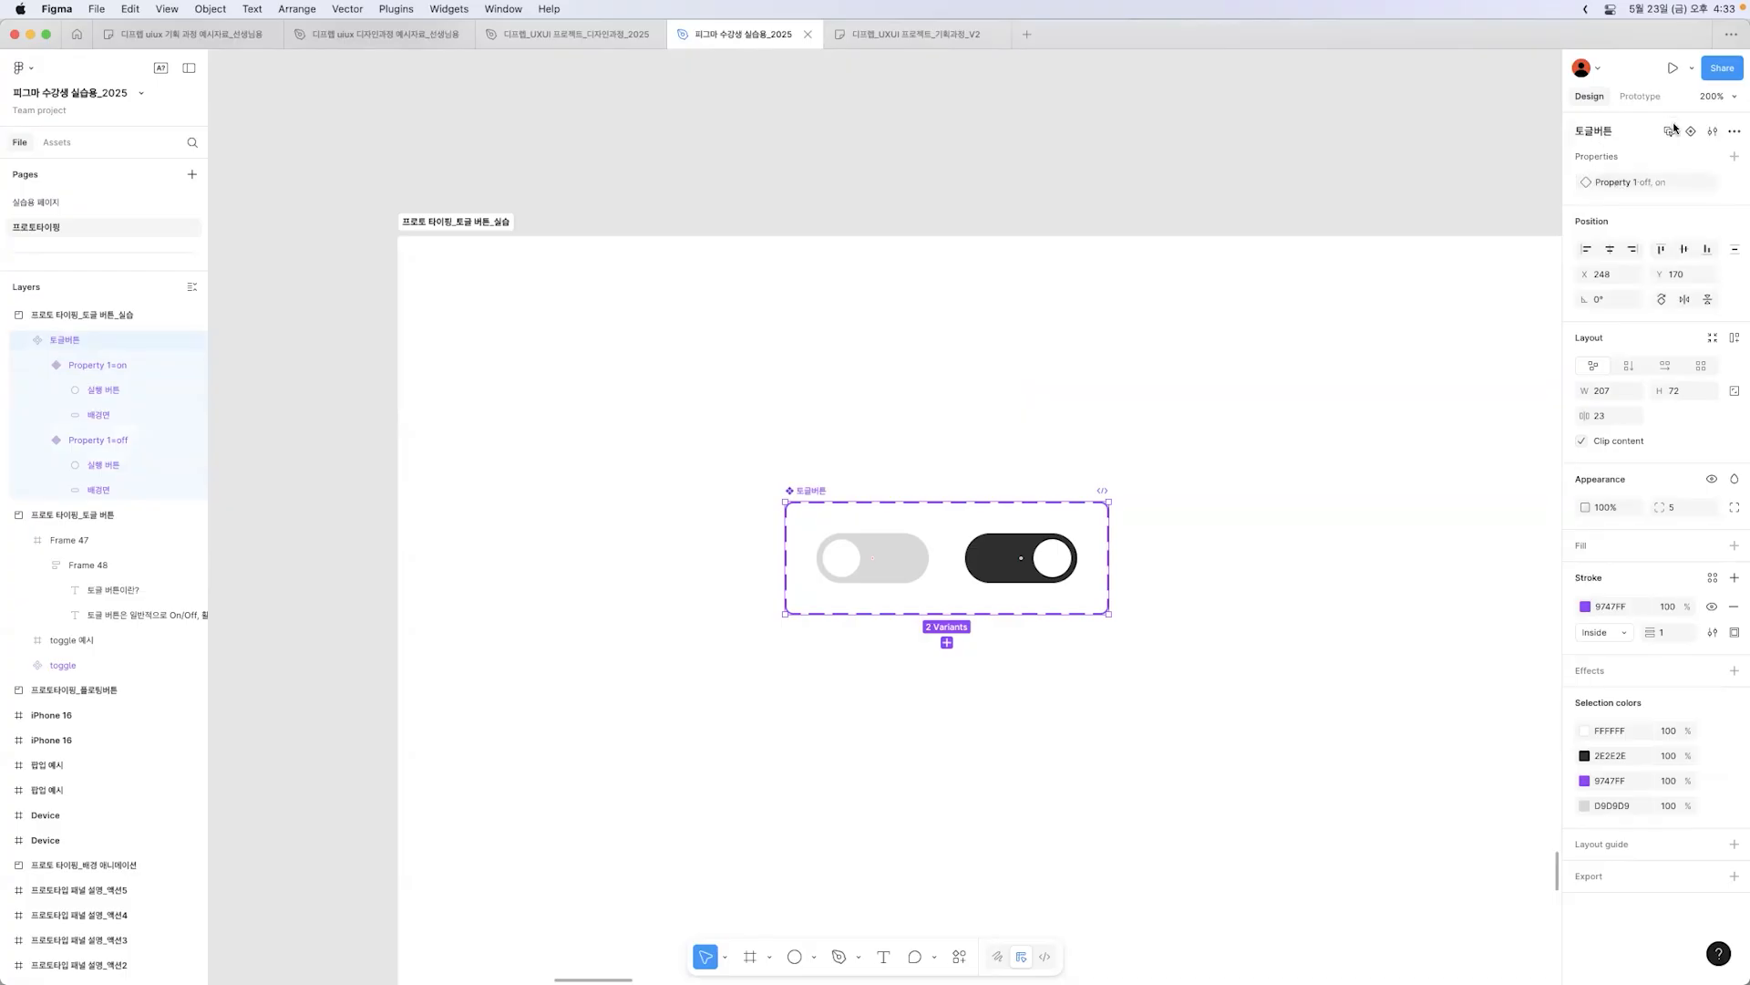
{"action": "double_click", "coordinate": [1625, 189]}
{"action": "type", "text": "ㅁㅊㅅ"}
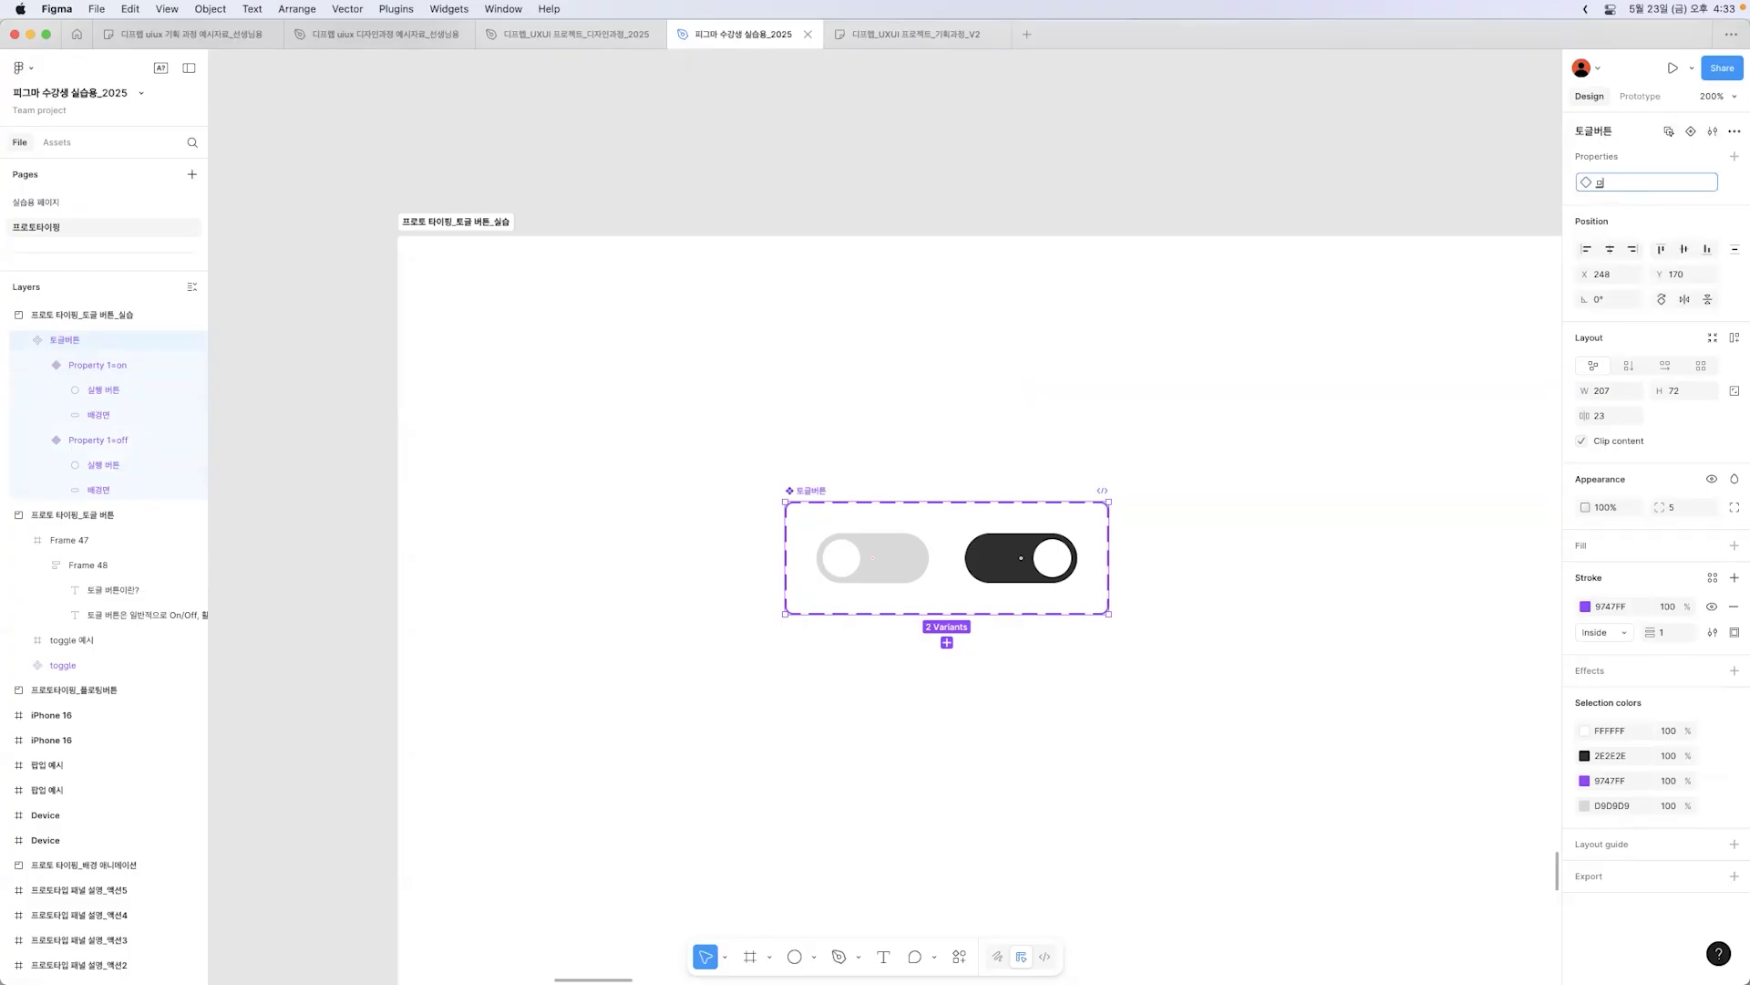
{"action": "key", "text": "BackSpace"}
{"action": "key", "text": "BackSpace"}
{"action": "key", "text": "BackSpace"}
{"action": "key", "text": "Return"}
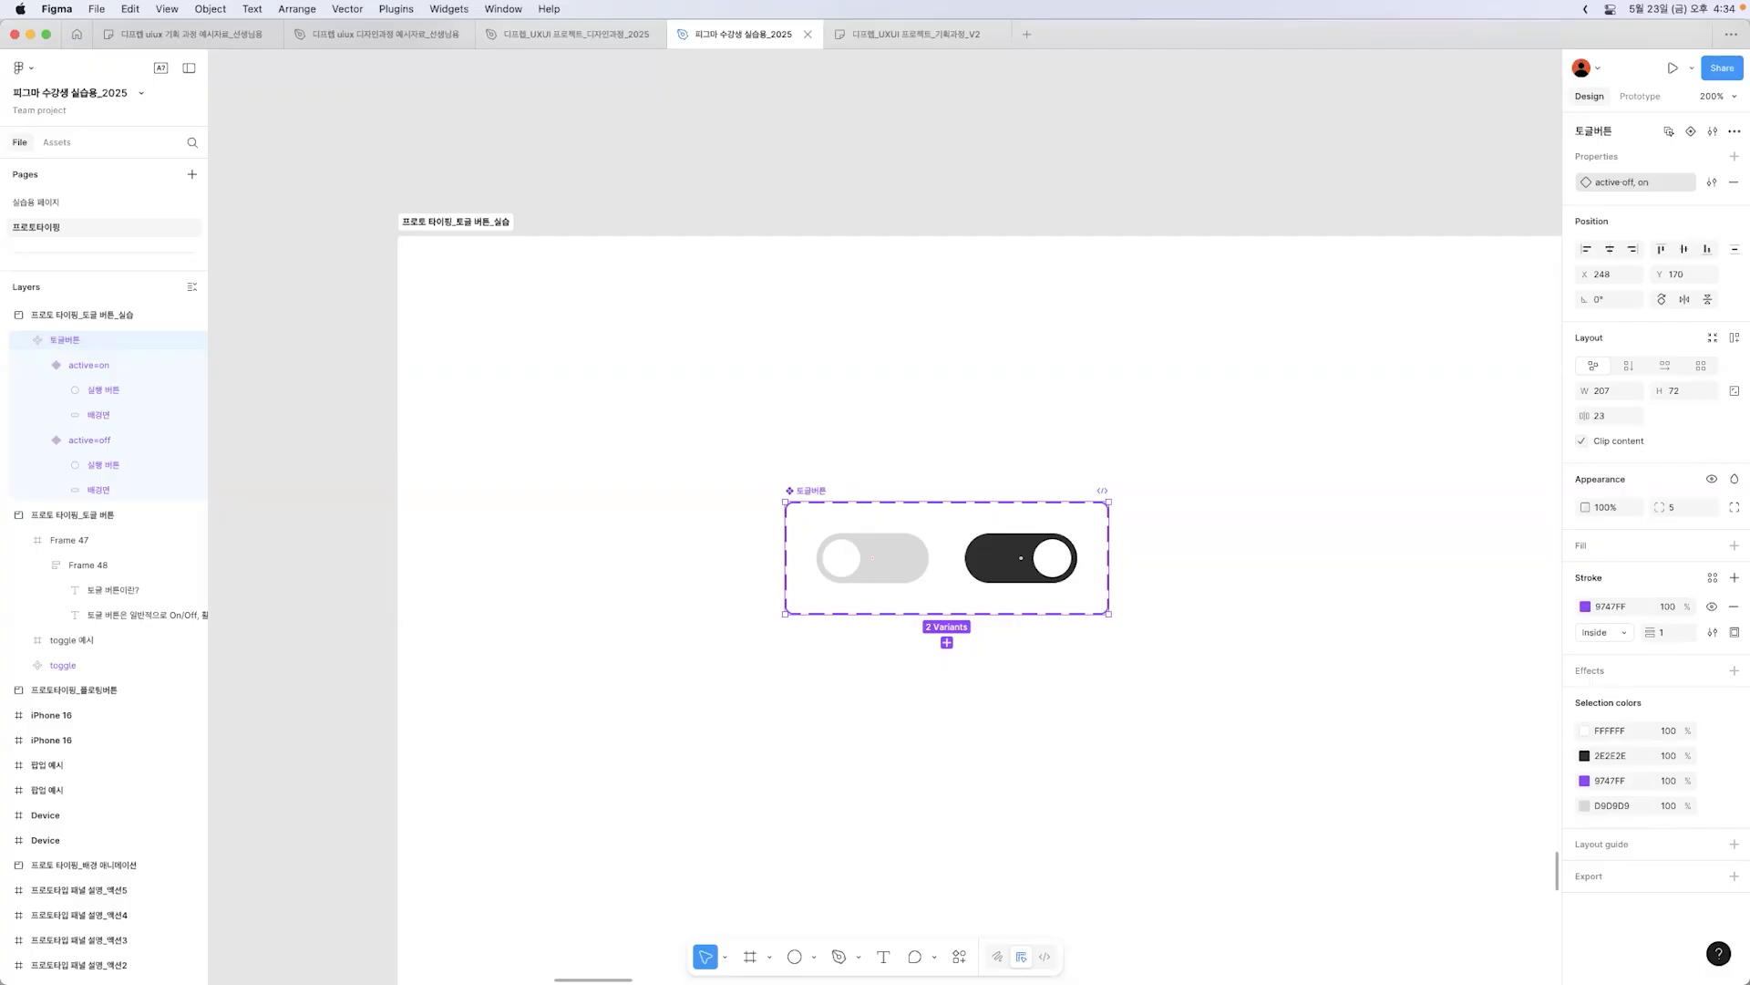
Step: Place an instance of the off variant below the component set and switch its active property on
{"action": "left_click", "coordinate": [891, 560]}
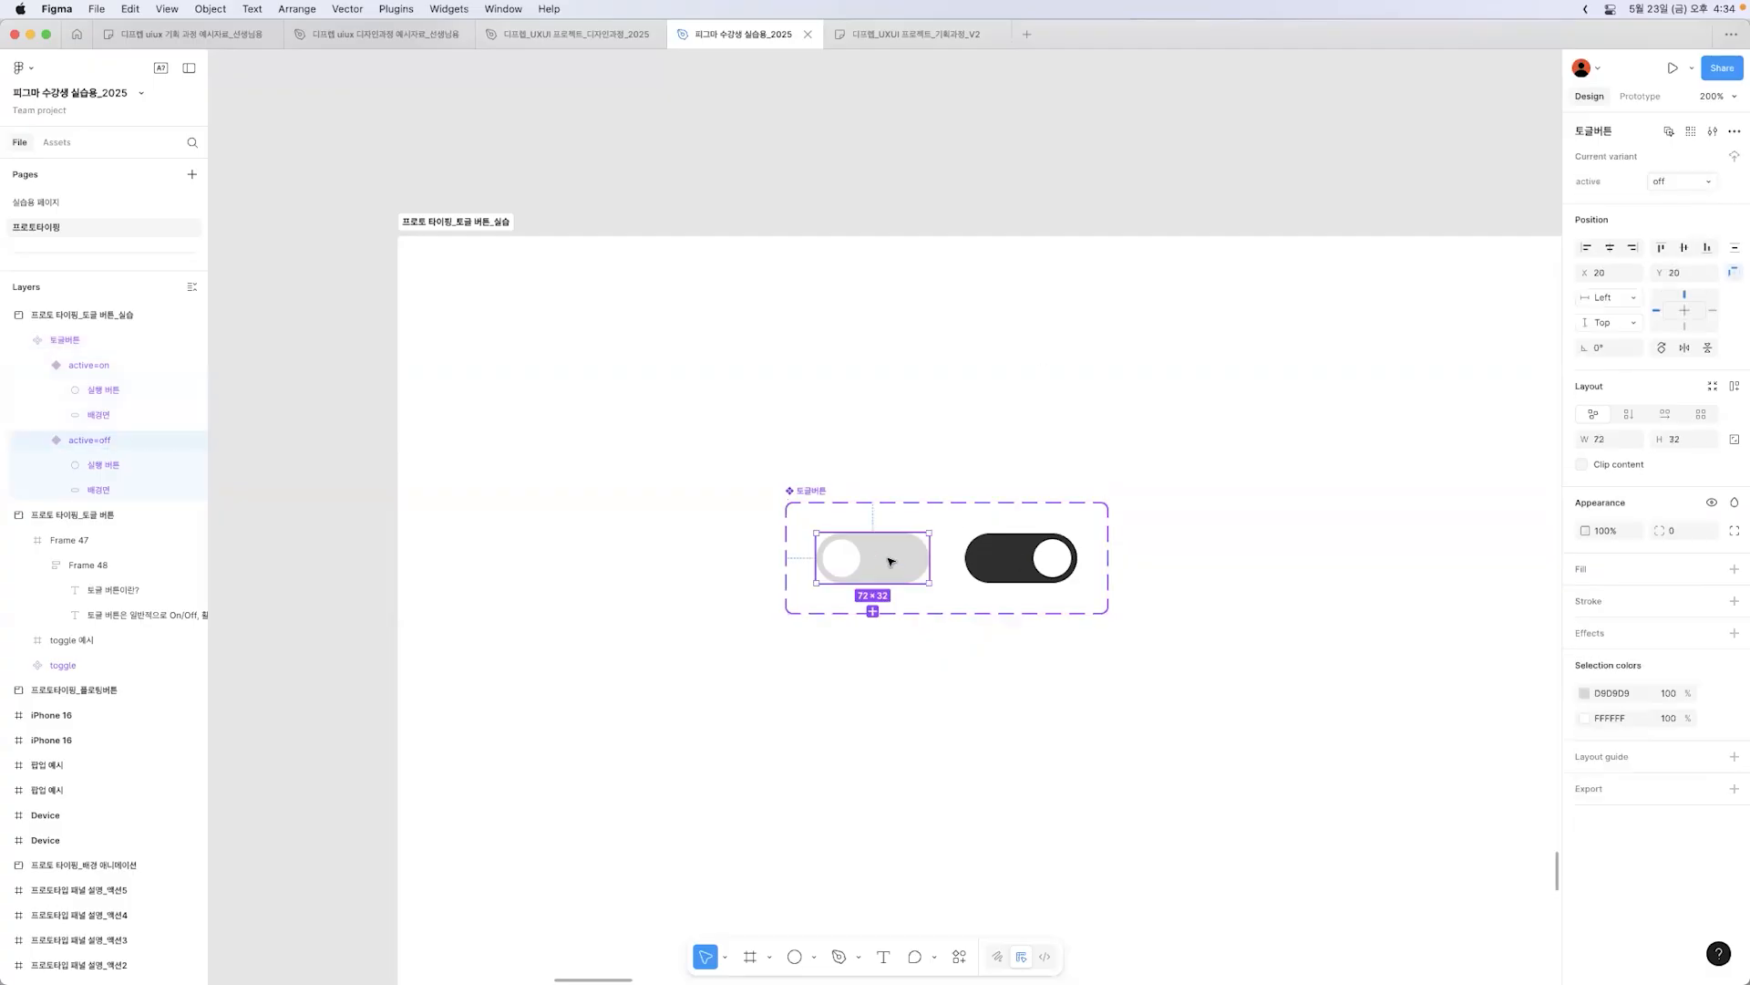
{"action": "left_click_drag", "start_coordinate": [892, 561], "coordinate": [890, 782]}
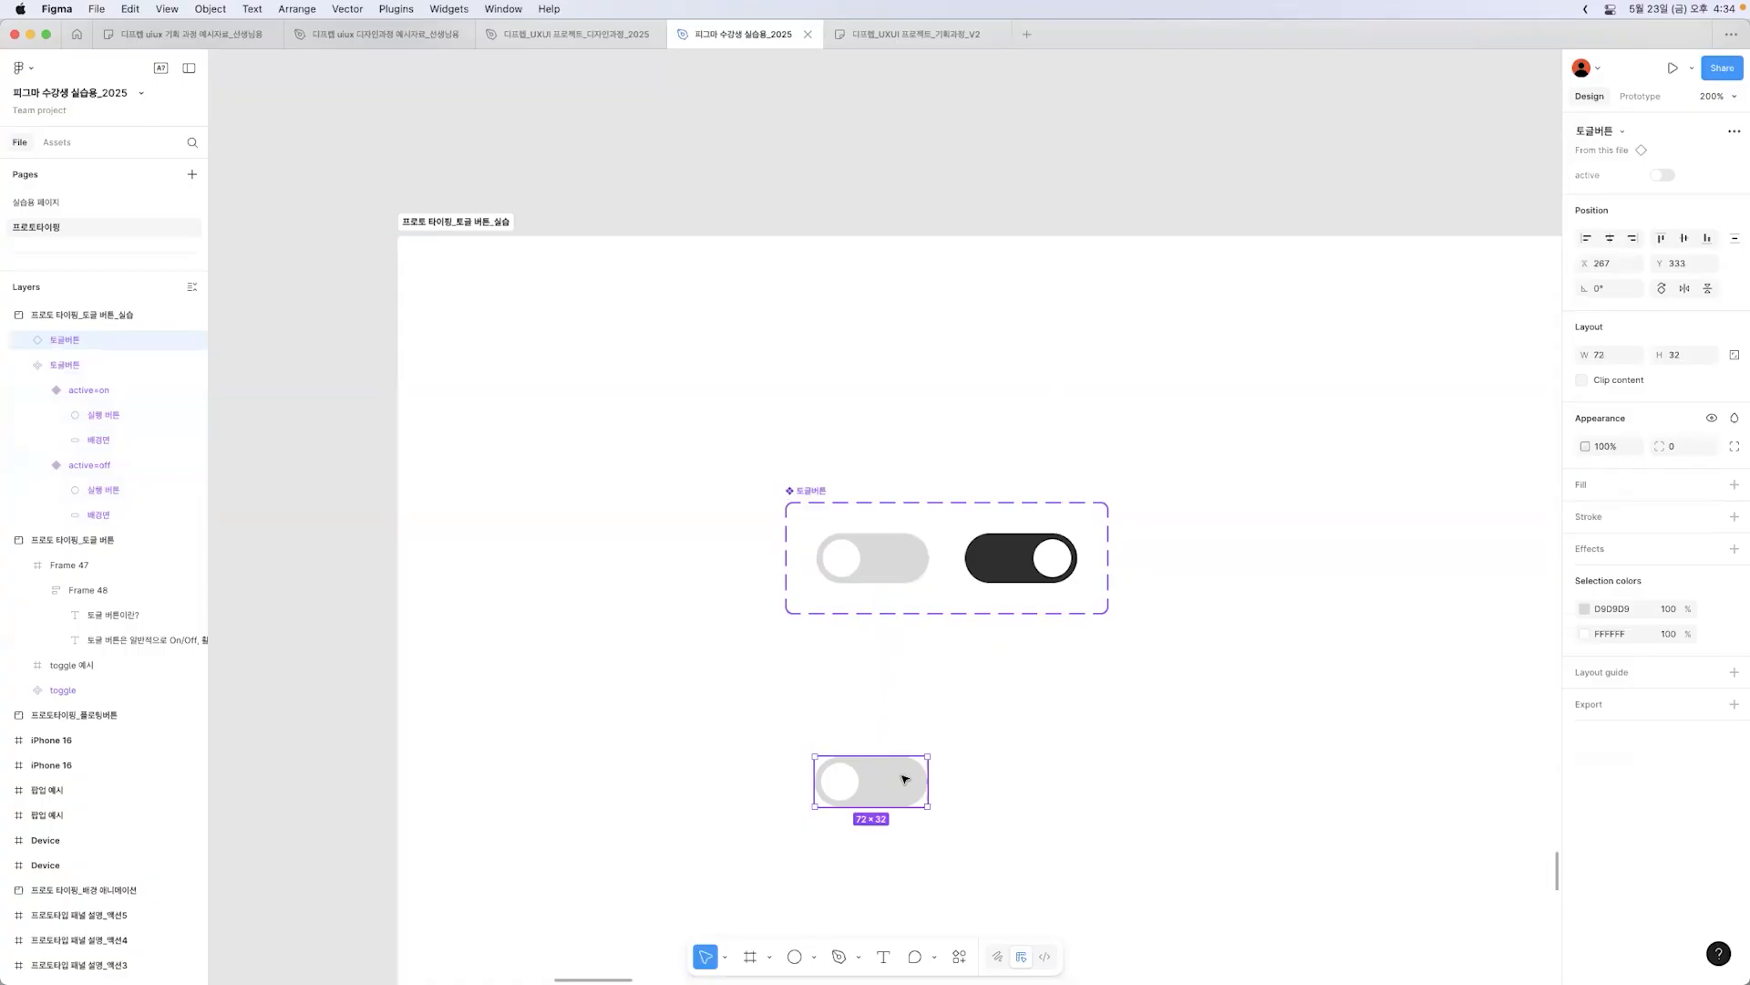
{"action": "left_click", "coordinate": [1664, 176]}
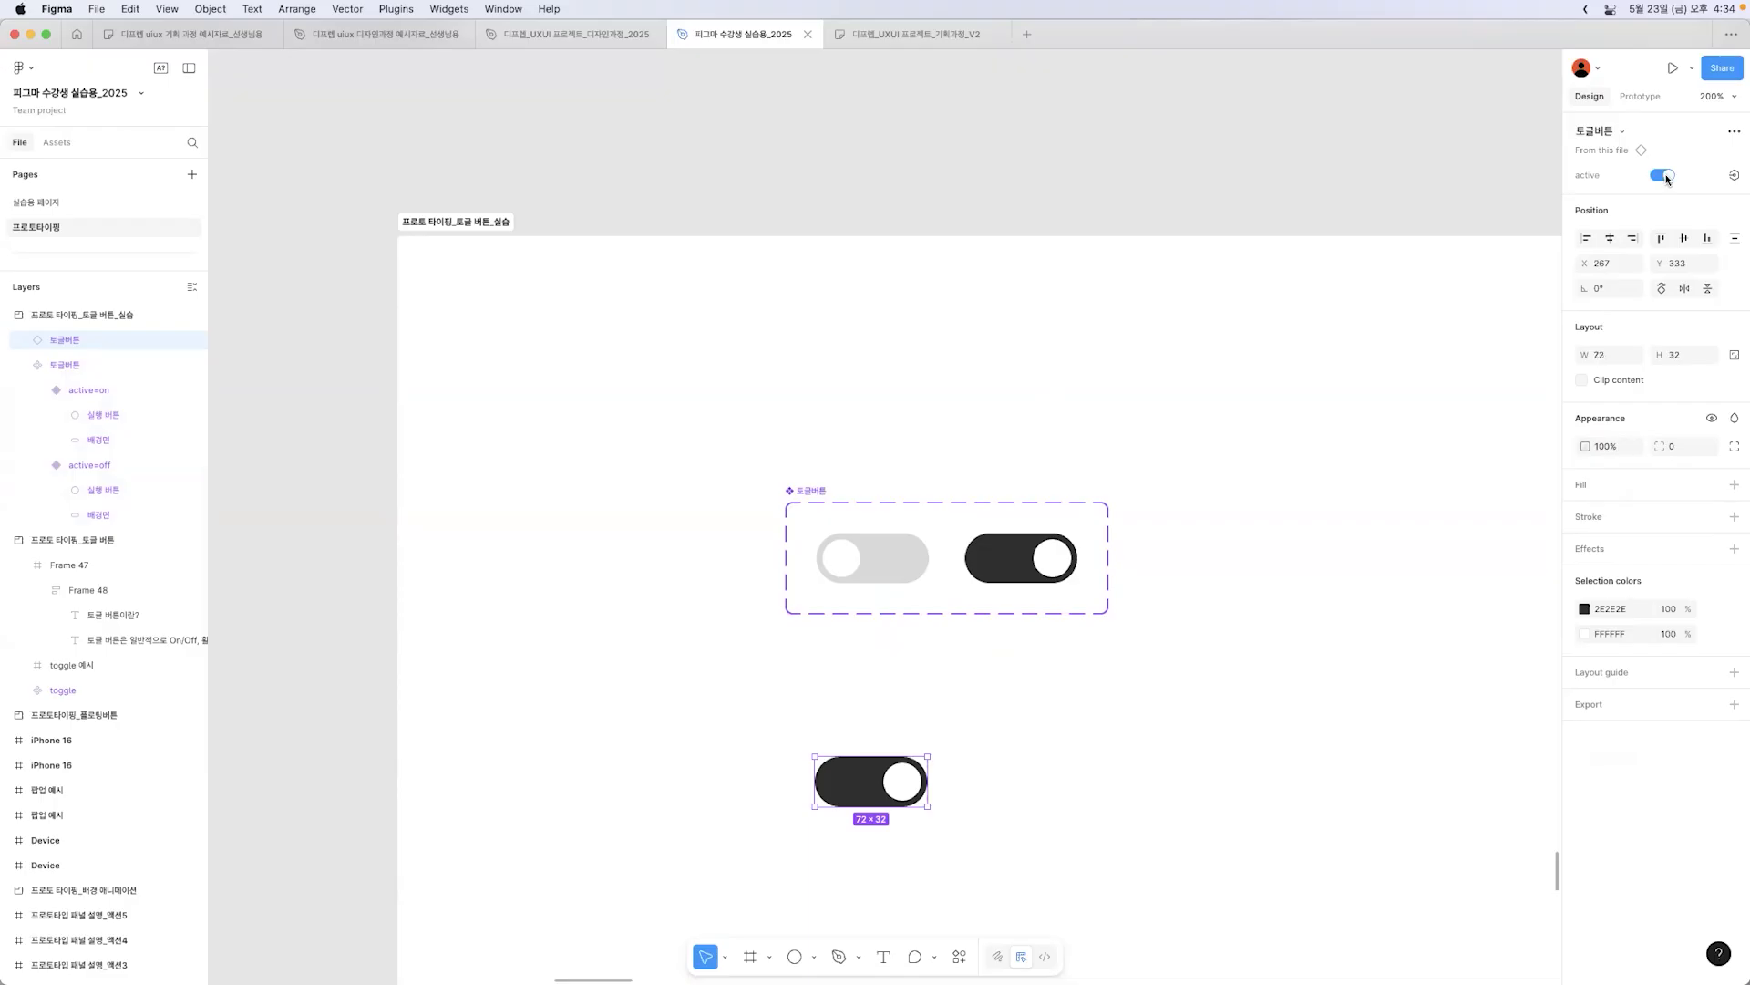
Step: Test the instance by switching its active property on and off repeatedly, and delete the instance
{"action": "left_click", "coordinate": [1665, 176]}
{"action": "left_click", "coordinate": [1664, 176]}
{"action": "left_click", "coordinate": [1665, 176]}
{"action": "left_click", "coordinate": [1662, 175]}
{"action": "left_click", "coordinate": [1663, 175]}
{"action": "left_click", "coordinate": [1663, 175]}
{"action": "left_click", "coordinate": [1662, 175]}
{"action": "left_click", "coordinate": [1663, 175]}
{"action": "left_click", "coordinate": [1665, 176]}
{"action": "left_click", "coordinate": [1665, 176]}
{"action": "left_click", "coordinate": [1665, 176]}
{"action": "left_click", "coordinate": [1665, 176]}
{"action": "left_click", "coordinate": [1665, 176]}
{"action": "key", "text": "Delete"}
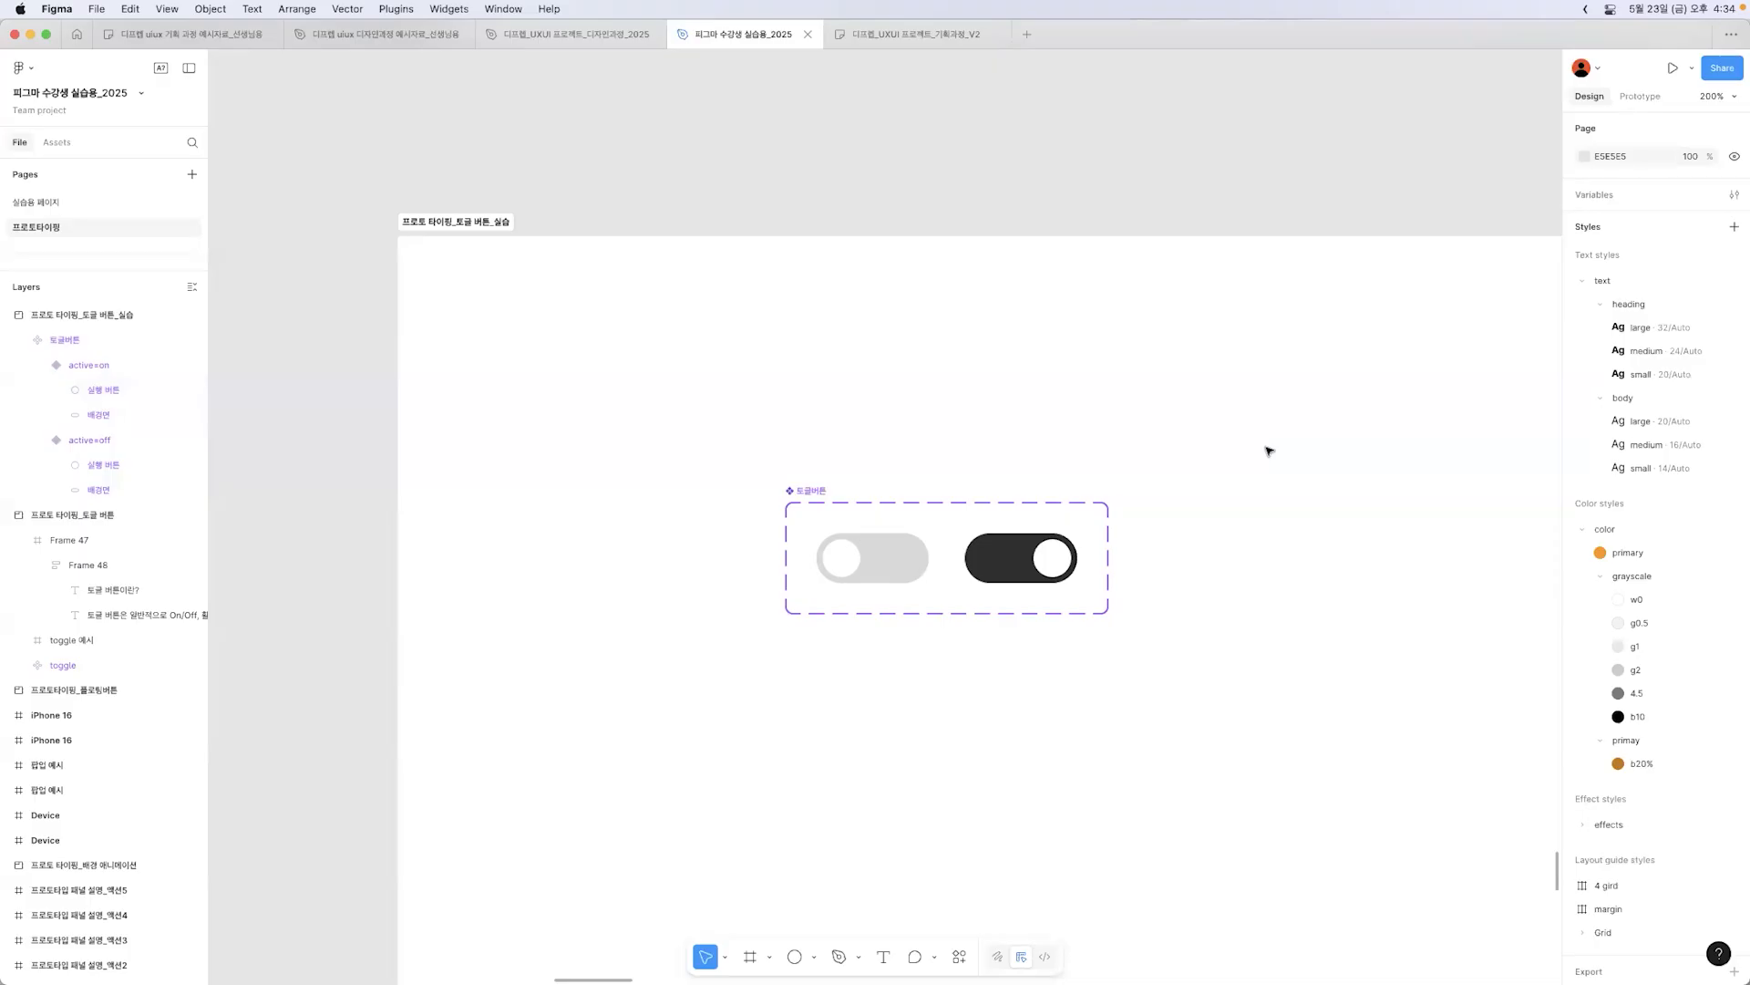
Step: Add an iPhone 13 & 14 frame of 390 × 844 to the right of the toggle component set, at X 612 and Y 95
{"action": "left_click", "coordinate": [1363, 588]}
{"action": "scroll", "coordinate": [1361, 586], "scroll_direction": "right", "scroll_amount": 3}
{"action": "scroll", "coordinate": [1361, 587], "scroll_direction": "down", "scroll_amount": 2}
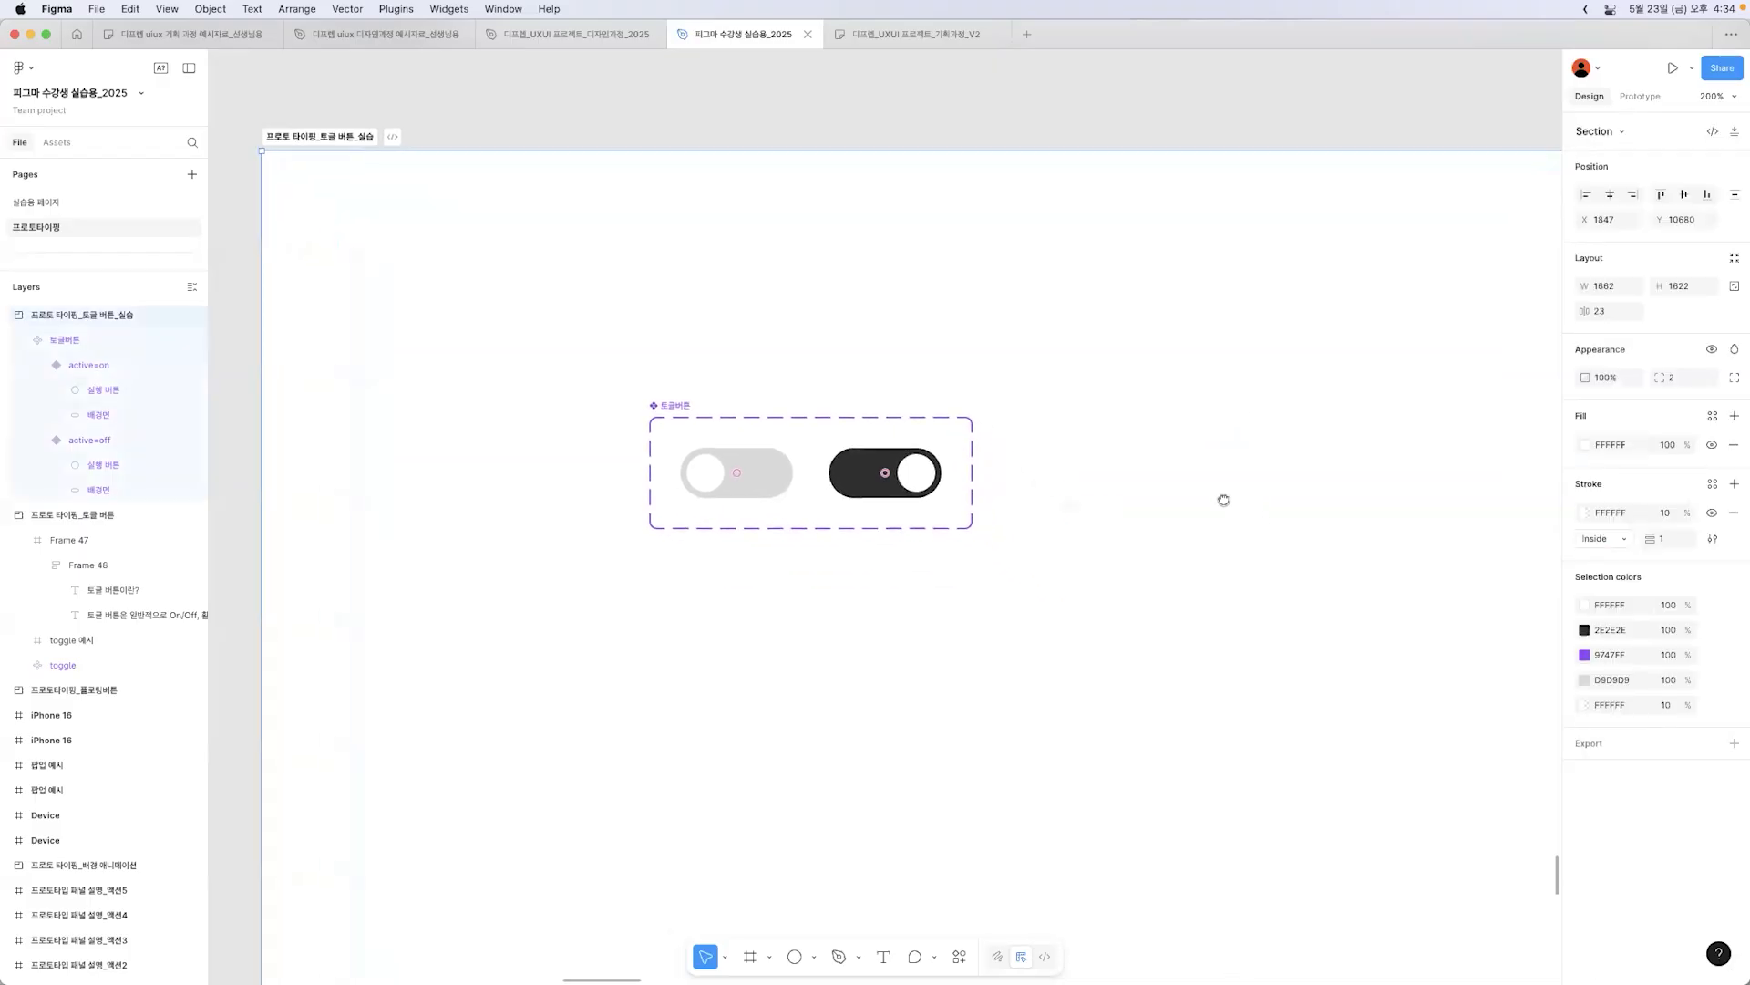
{"action": "left_click", "coordinate": [674, 407]}
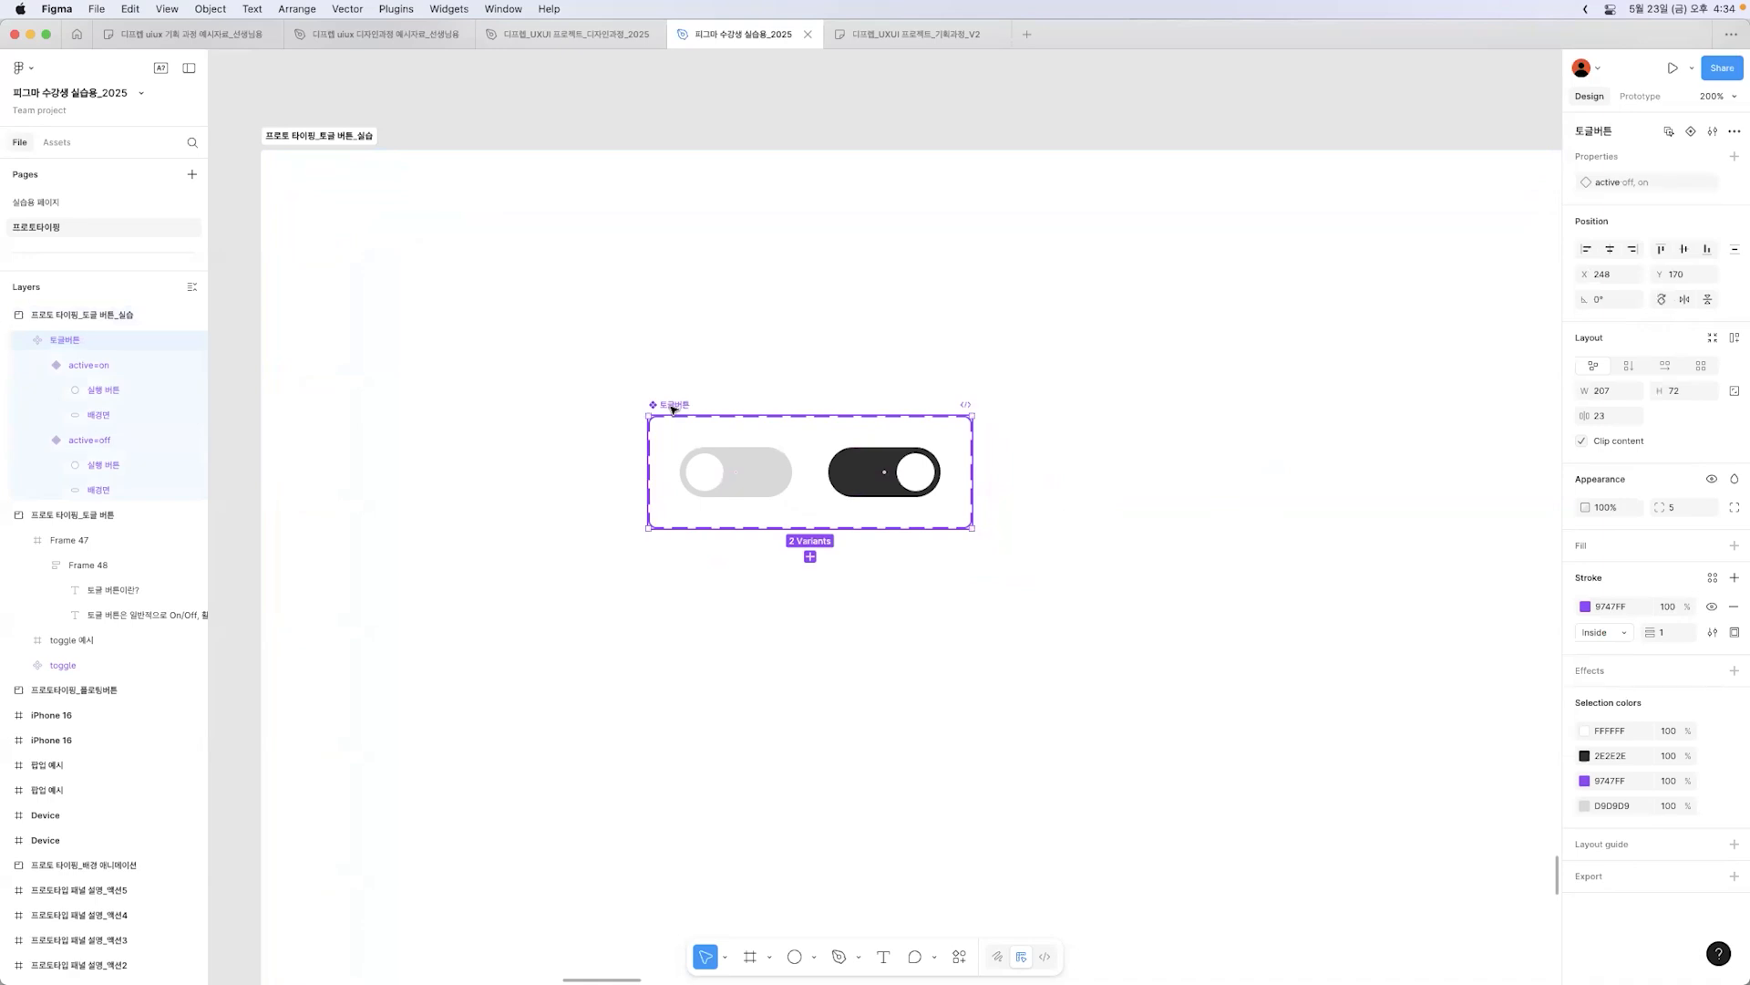
{"action": "scroll", "coordinate": [1305, 524], "scroll_direction": "right", "scroll_amount": 3}
{"action": "scroll", "coordinate": [1305, 524], "scroll_direction": "down", "scroll_amount": 1}
{"action": "key", "text": "f"}
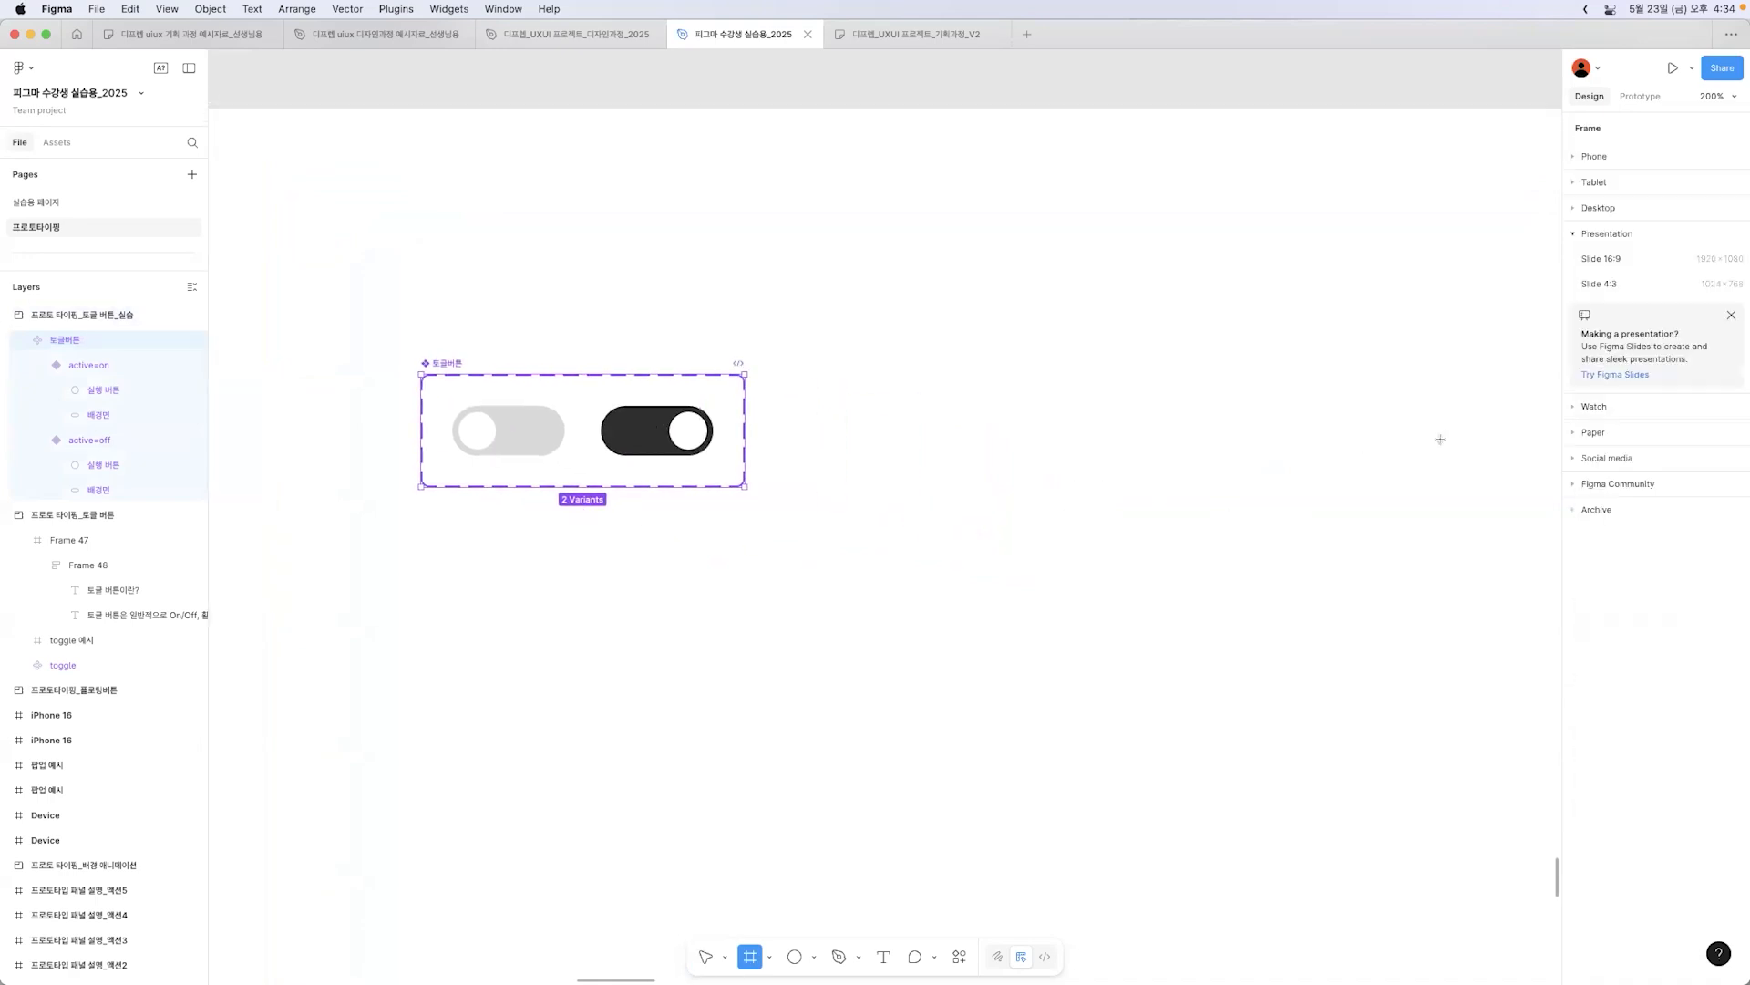
{"action": "left_click", "coordinate": [1602, 164]}
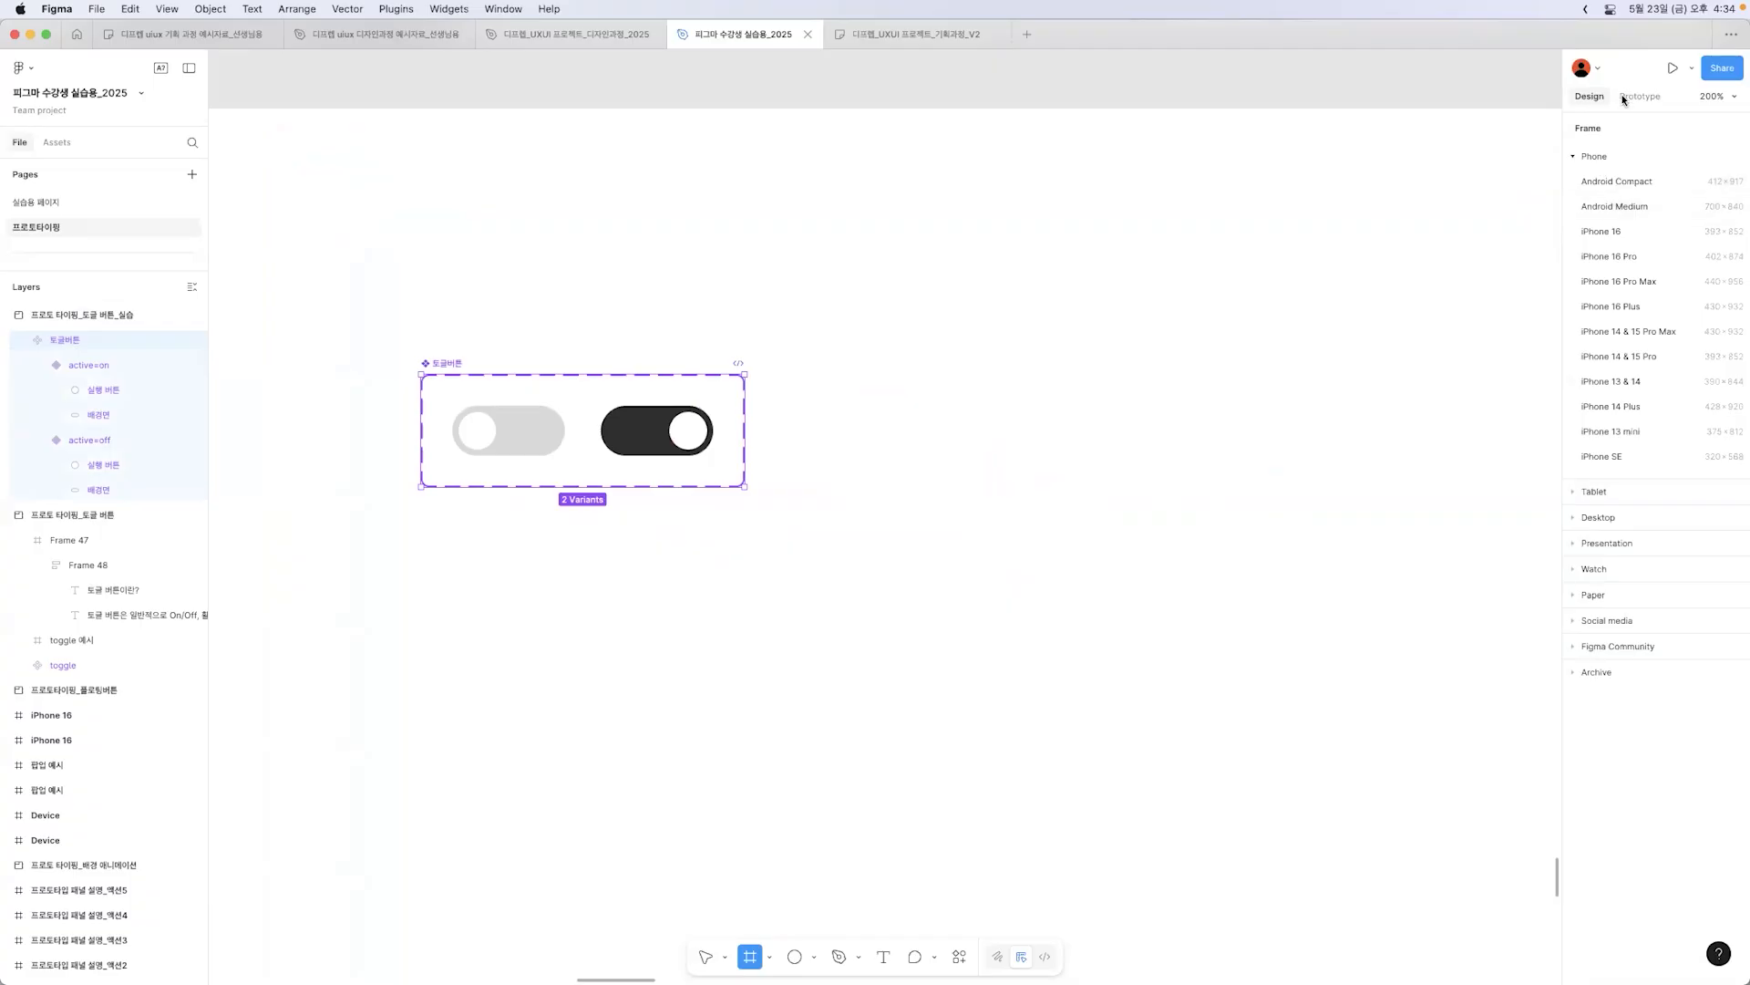
{"action": "left_click", "coordinate": [1592, 98]}
{"action": "left_click", "coordinate": [1605, 381]}
{"action": "left_click_drag", "start_coordinate": [1352, 516], "coordinate": [611, 690]}
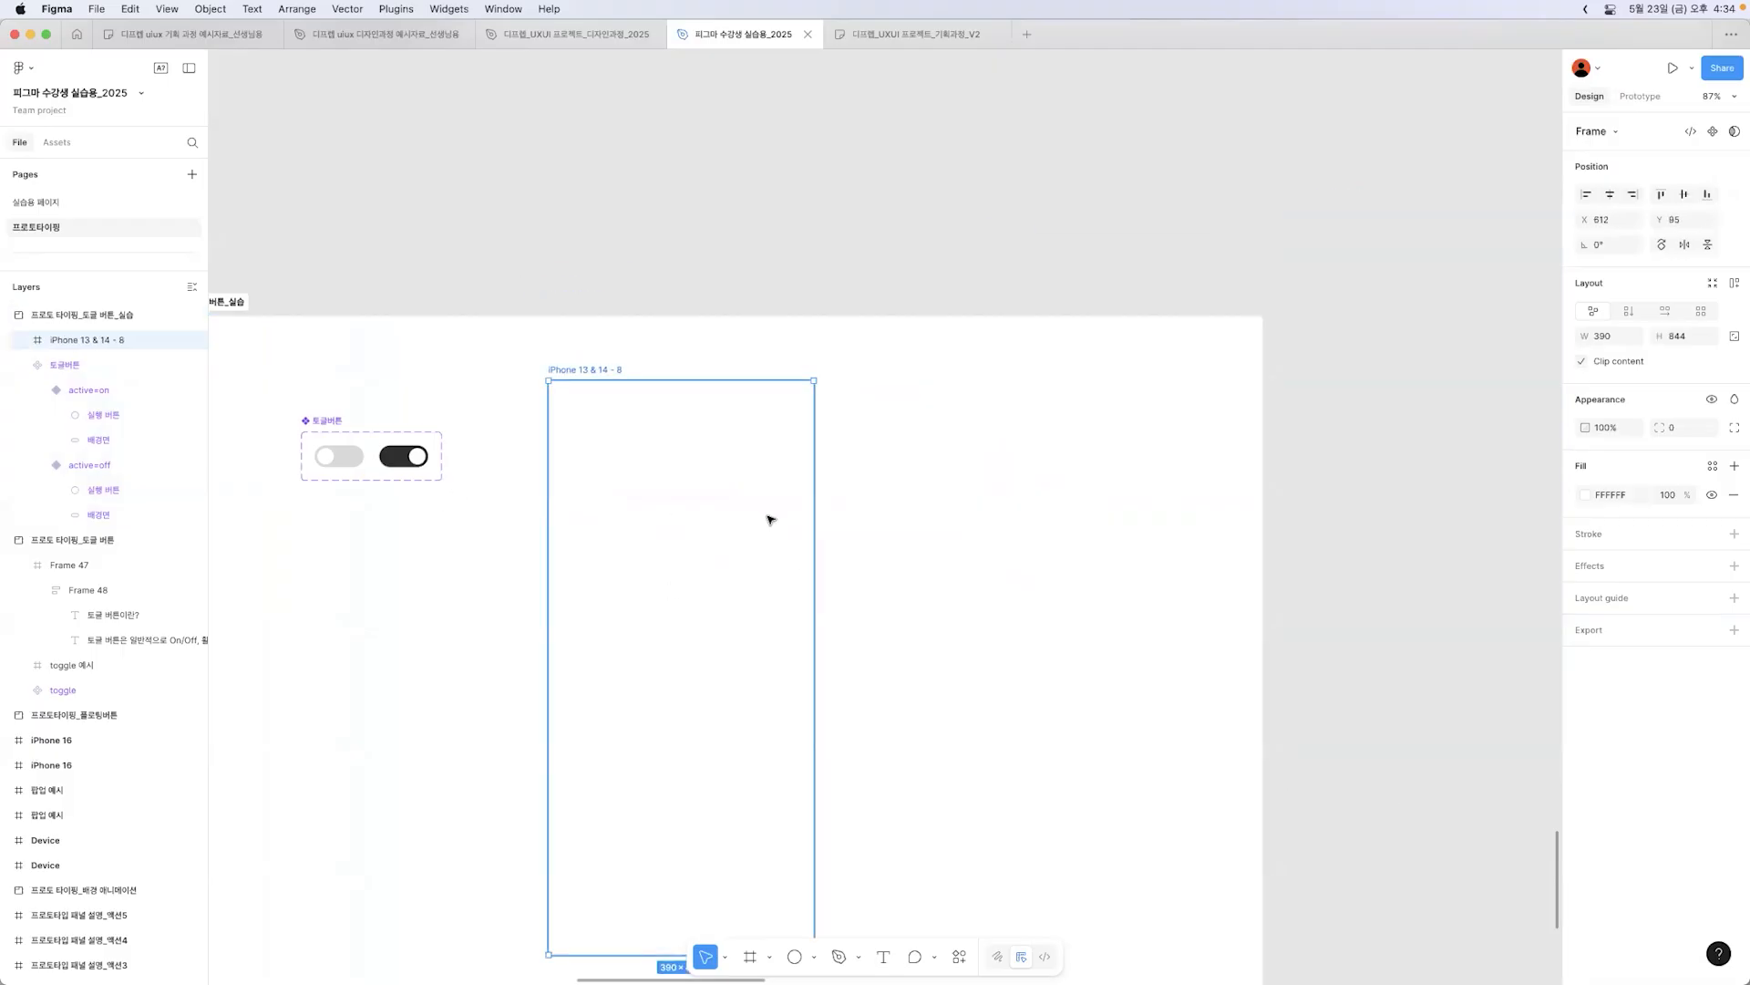
{"action": "left_click_drag", "start_coordinate": [908, 502], "coordinate": [1121, 426]}
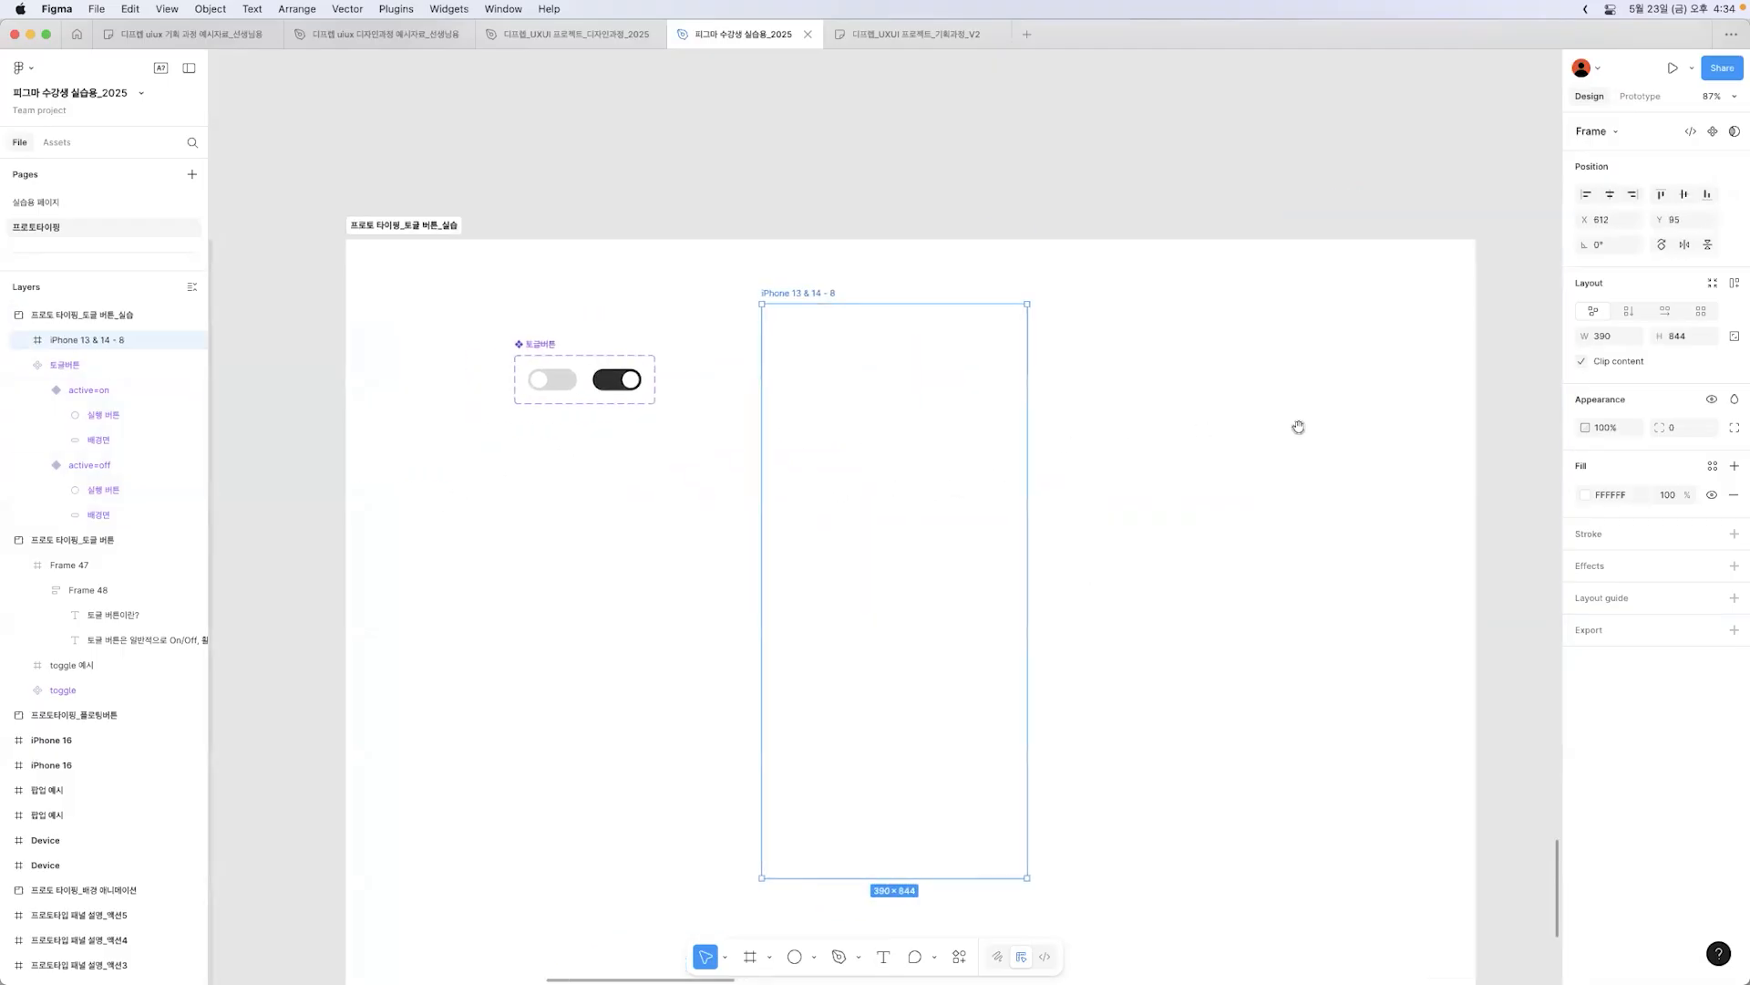
Step: Move the off variant into the iPhone 13 & 14 frame and set the frame's fill to F6F6F6
{"action": "left_click_drag", "start_coordinate": [562, 382], "coordinate": [890, 583]}
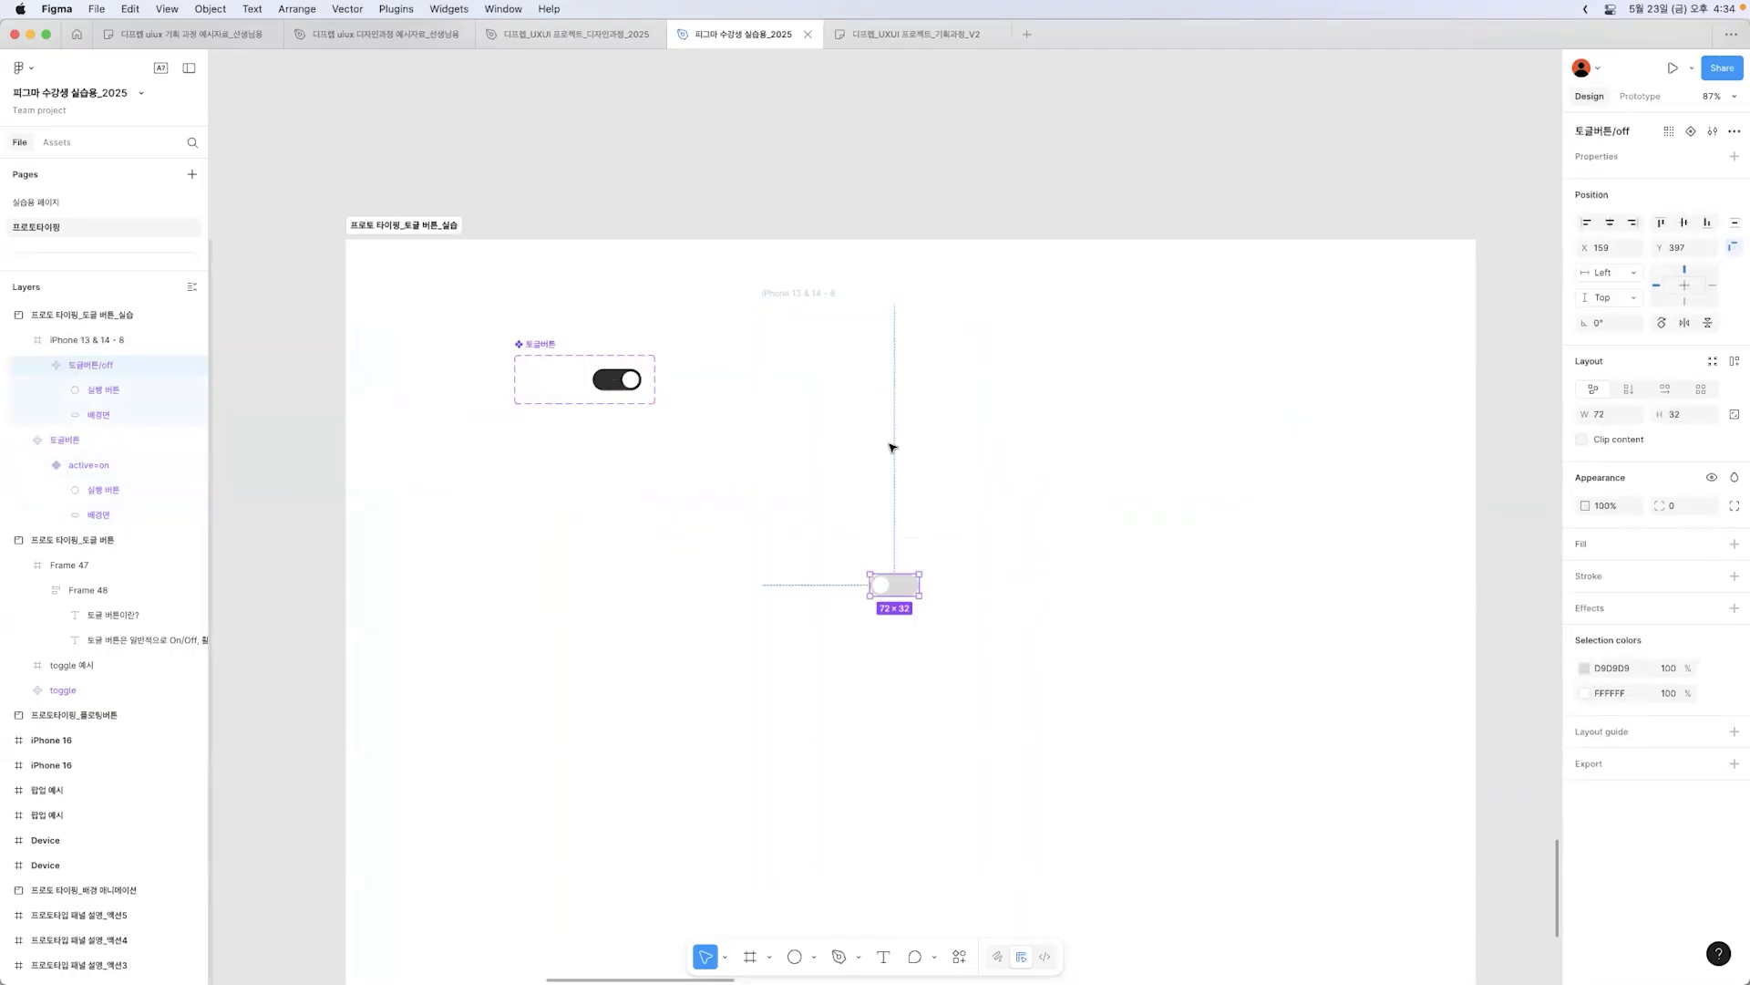
{"action": "mouse_move", "coordinate": [789, 293]}
{"action": "left_mouse_down"}
{"action": "mouse_move", "coordinate": [883, 308]}
{"action": "mouse_move", "coordinate": [809, 301]}
{"action": "left_mouse_up"}
{"action": "left_click", "coordinate": [1585, 494]}
{"action": "left_click_drag", "start_coordinate": [1413, 584], "coordinate": [1379, 597]}
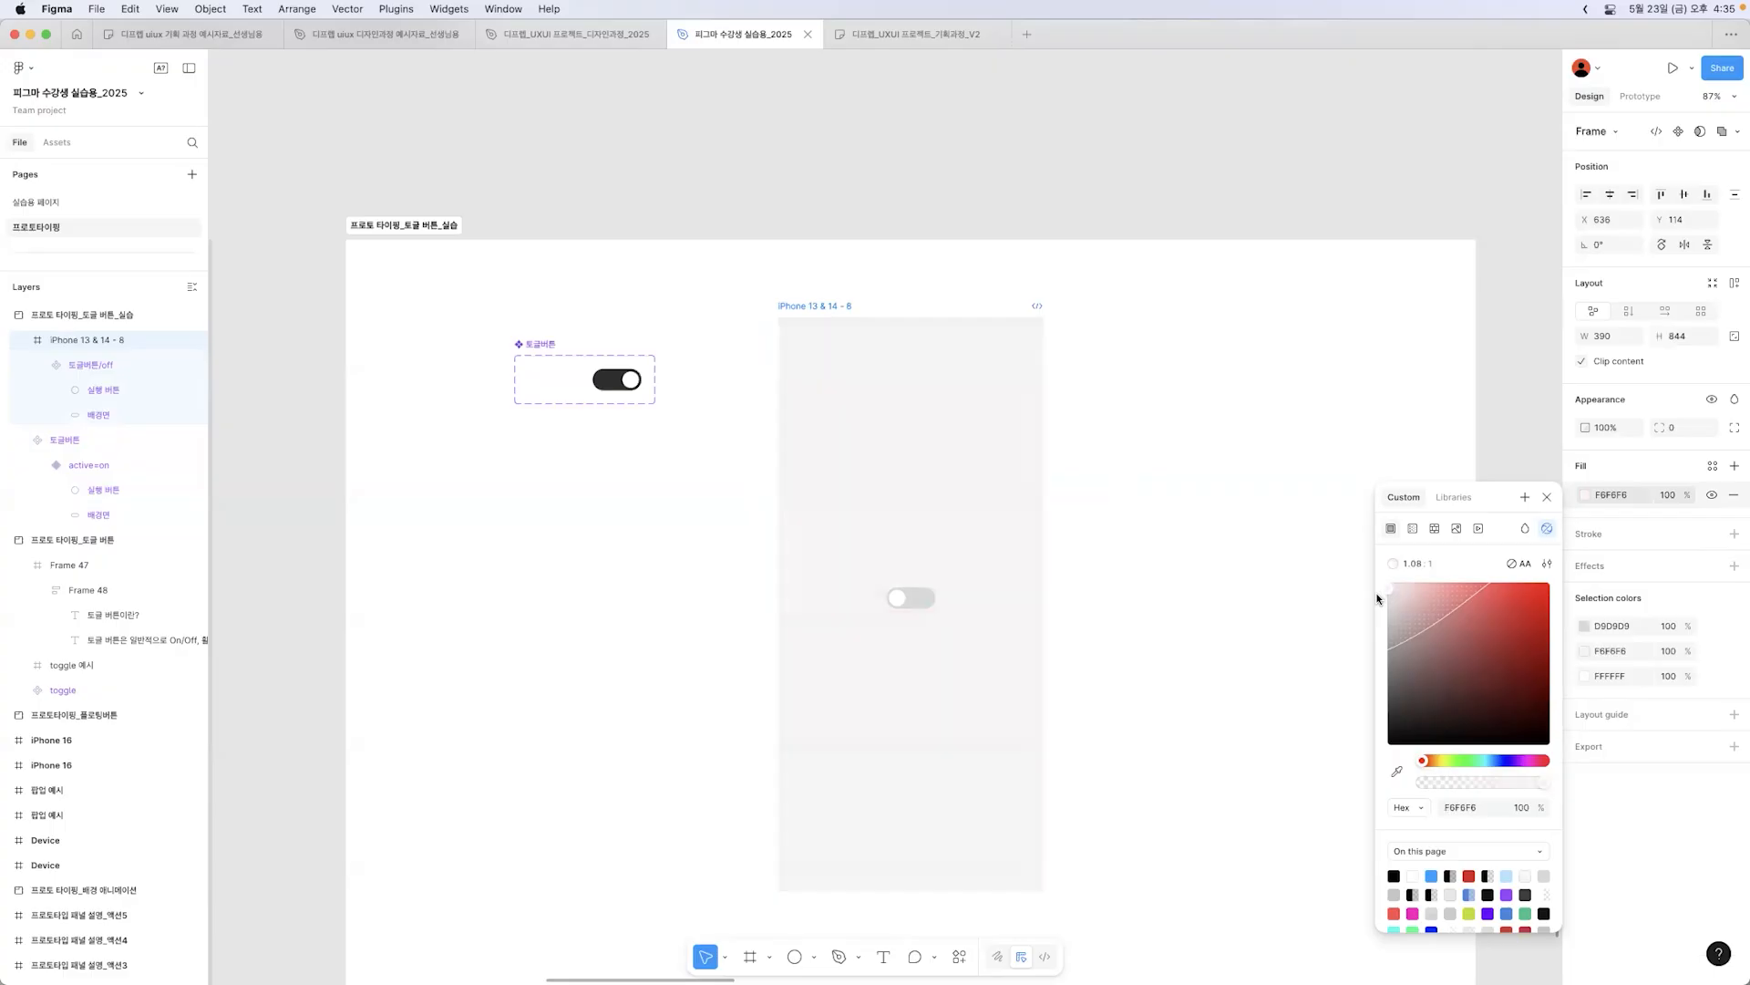
Step: Remove the iPhone 13 & 14 frame and restore the off variant to the toggle component set
{"action": "left_click_drag", "start_coordinate": [810, 308], "coordinate": [1119, 338]}
{"action": "left_click", "coordinate": [1203, 597]}
{"action": "key", "text": "Delete"}
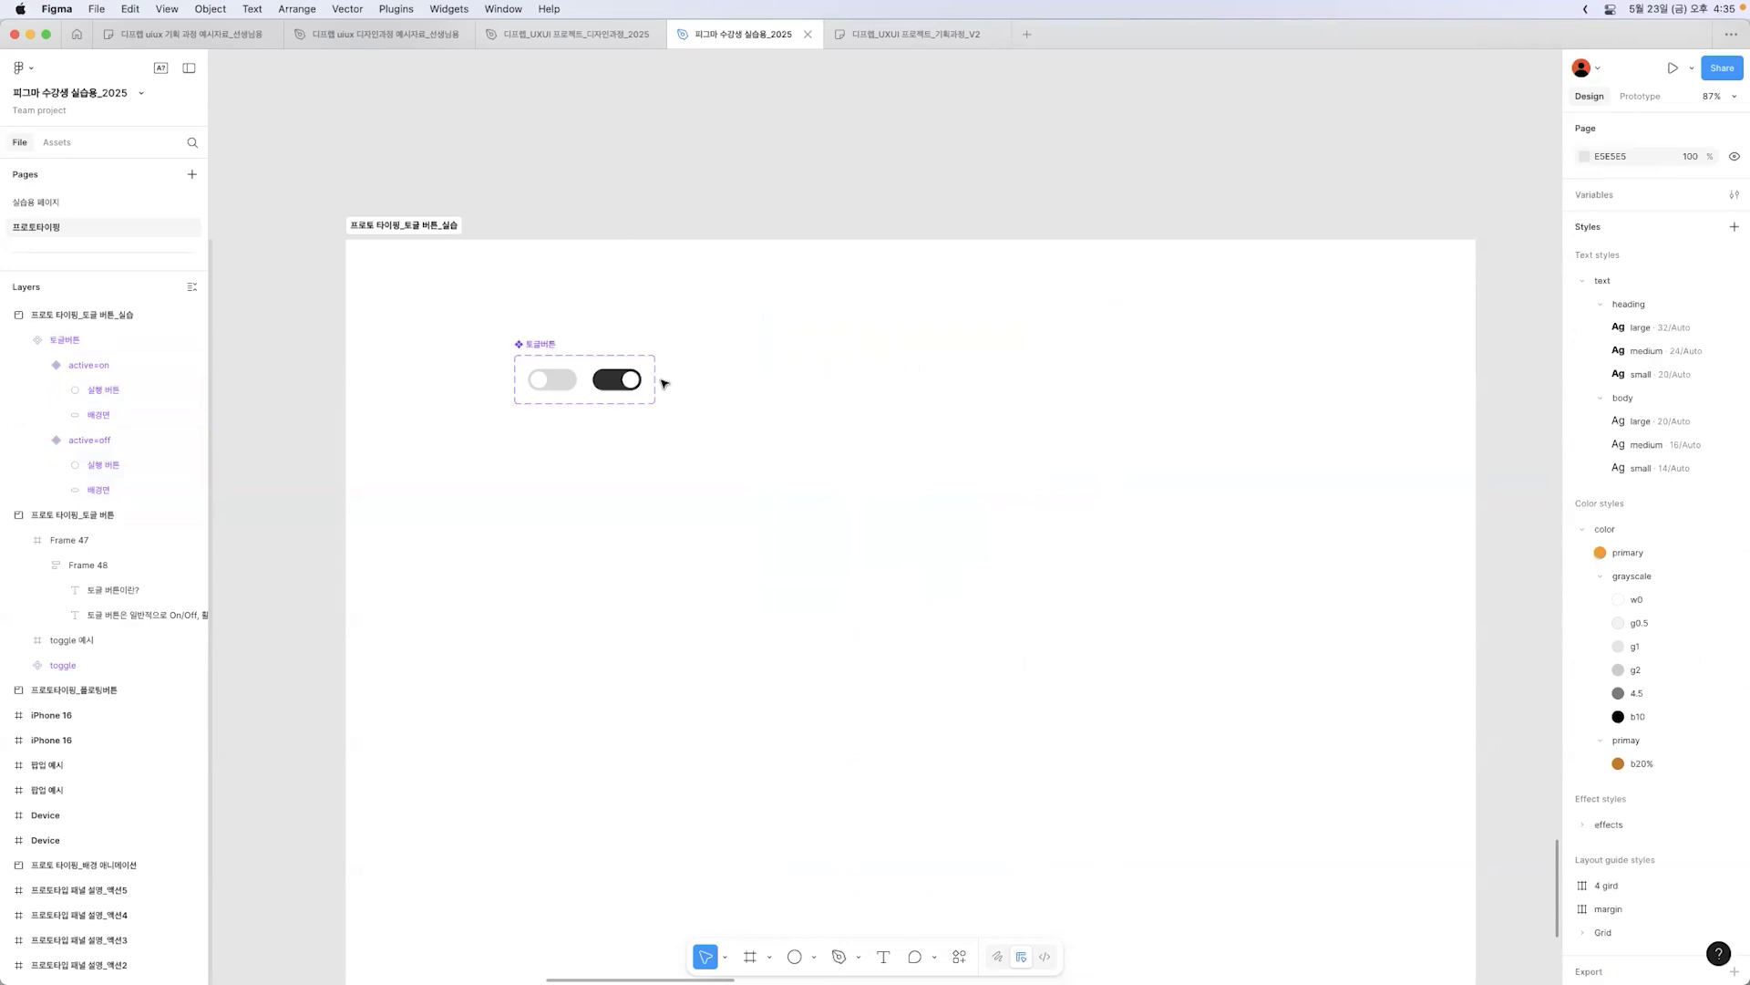
Step: Add an iPhone 13 & 14 frame beside the toggle component set at X 687 and Y 170, and set its fill to FFF4F4
{"action": "key", "text": "f"}
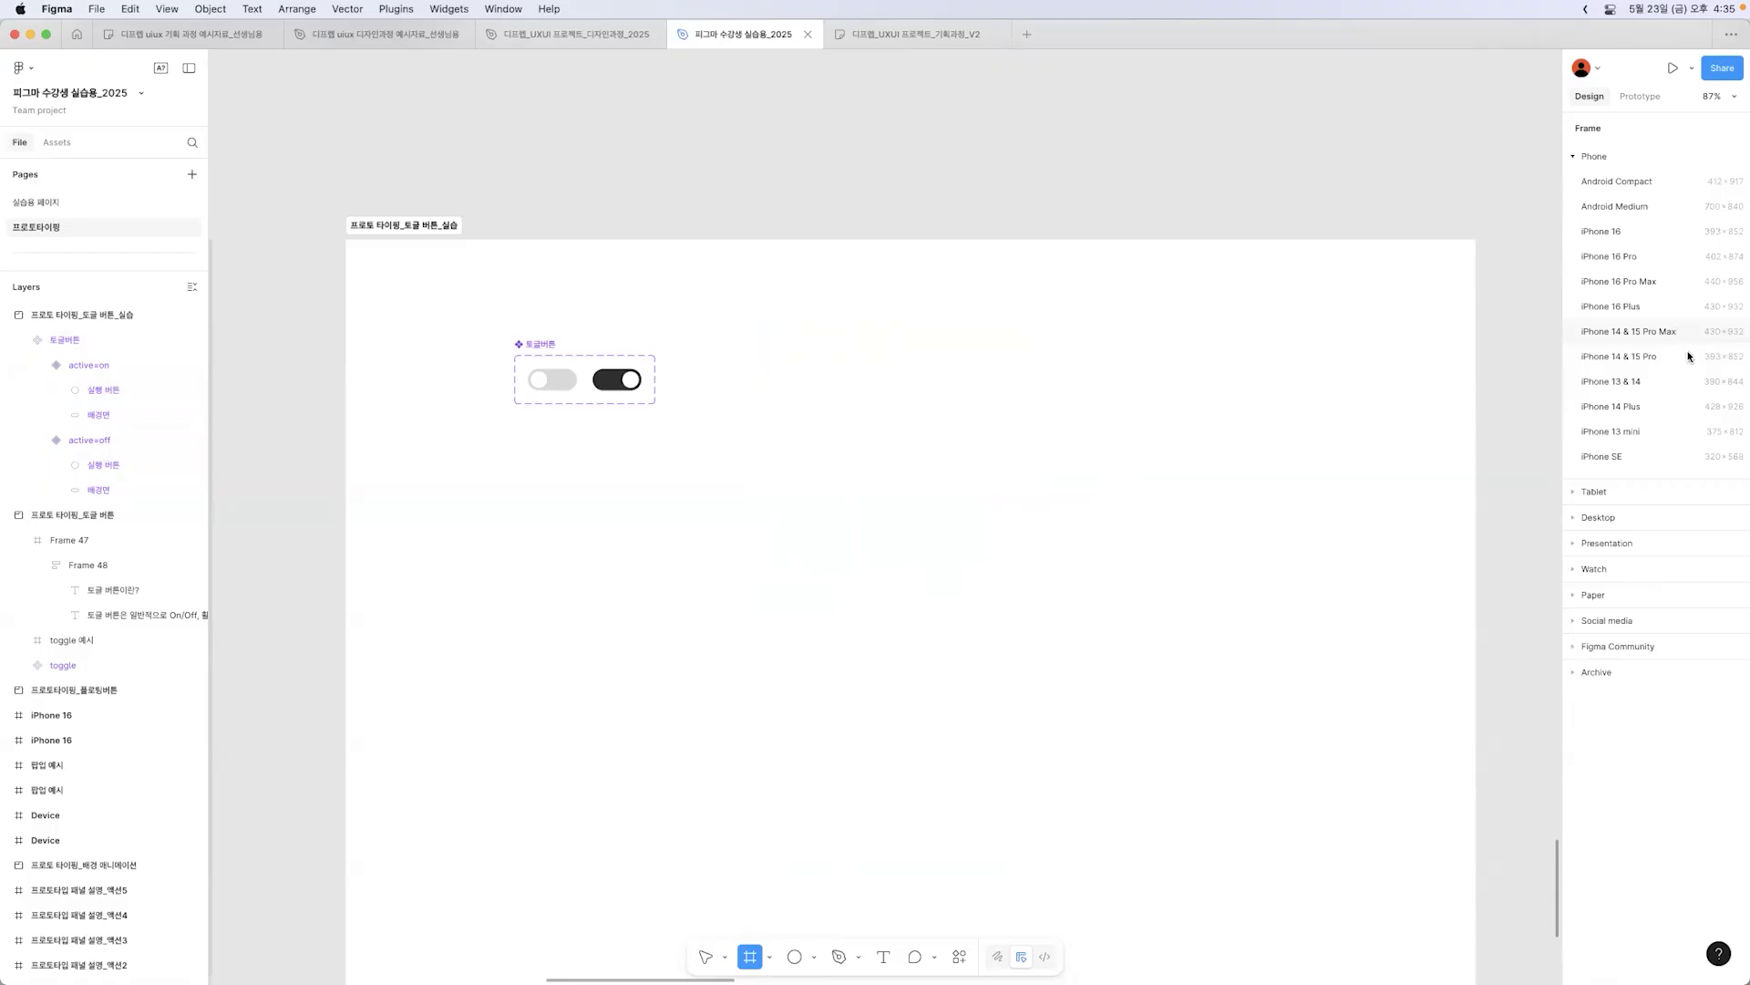
{"action": "left_click", "coordinate": [1694, 383]}
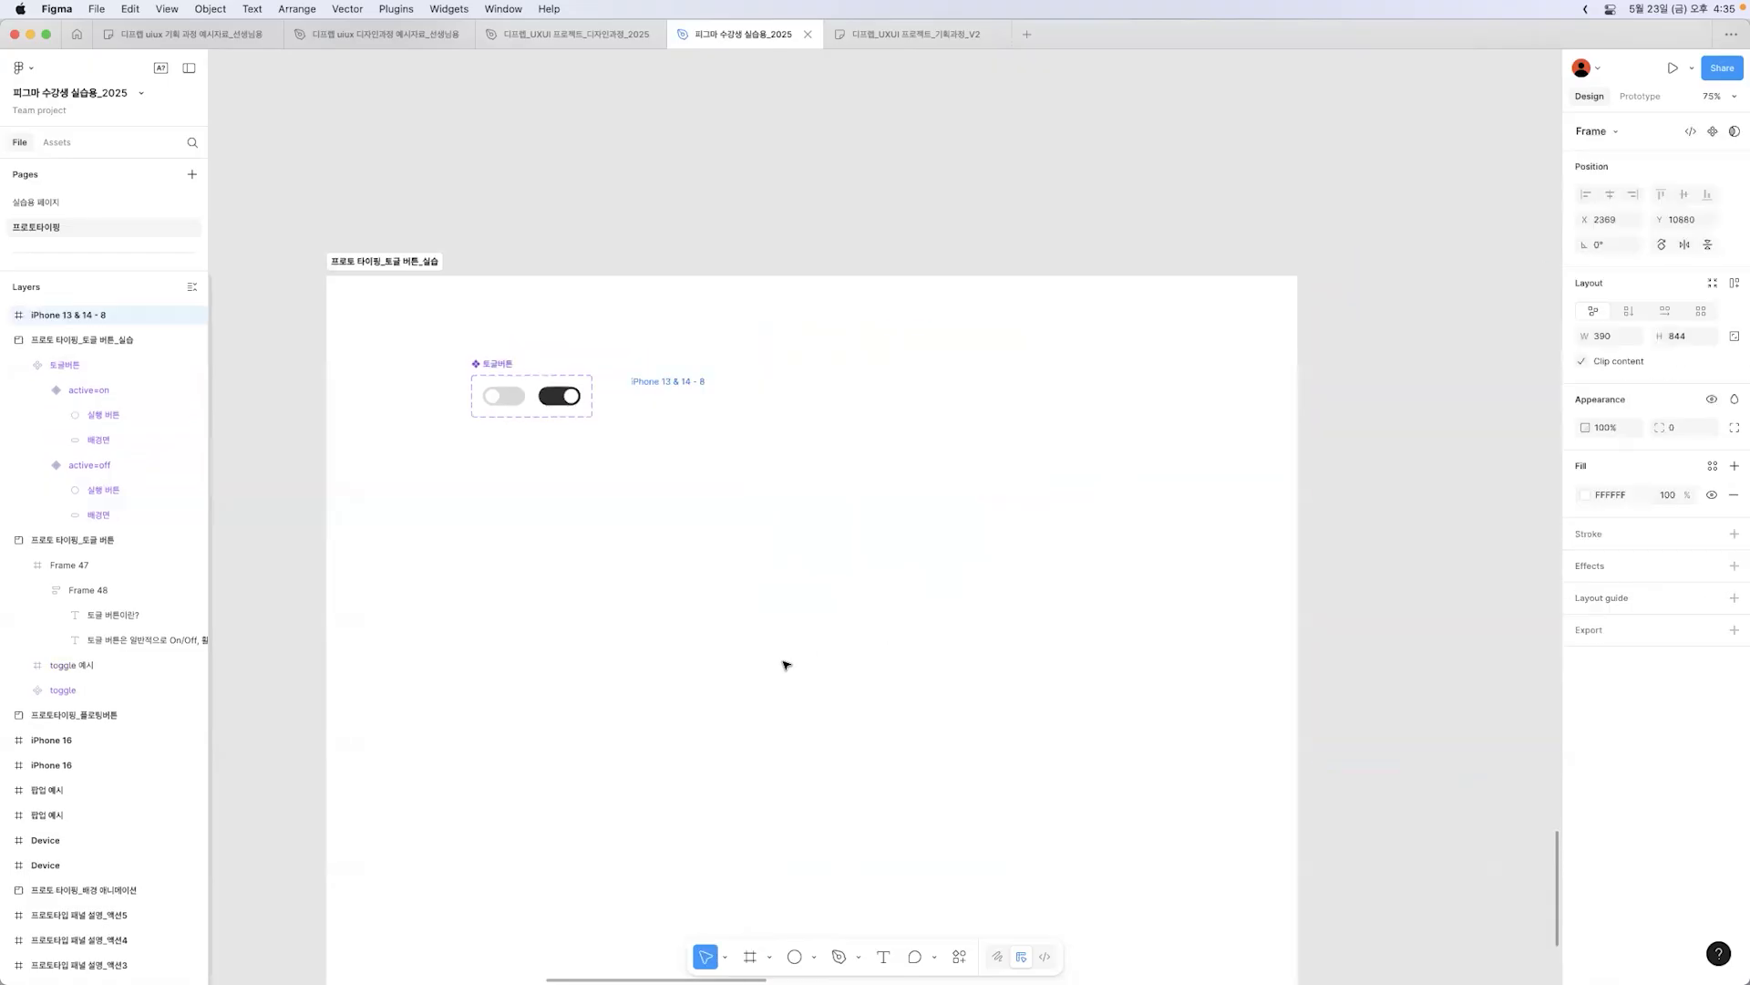
{"action": "left_click_drag", "start_coordinate": [1393, 584], "coordinate": [1395, 583]}
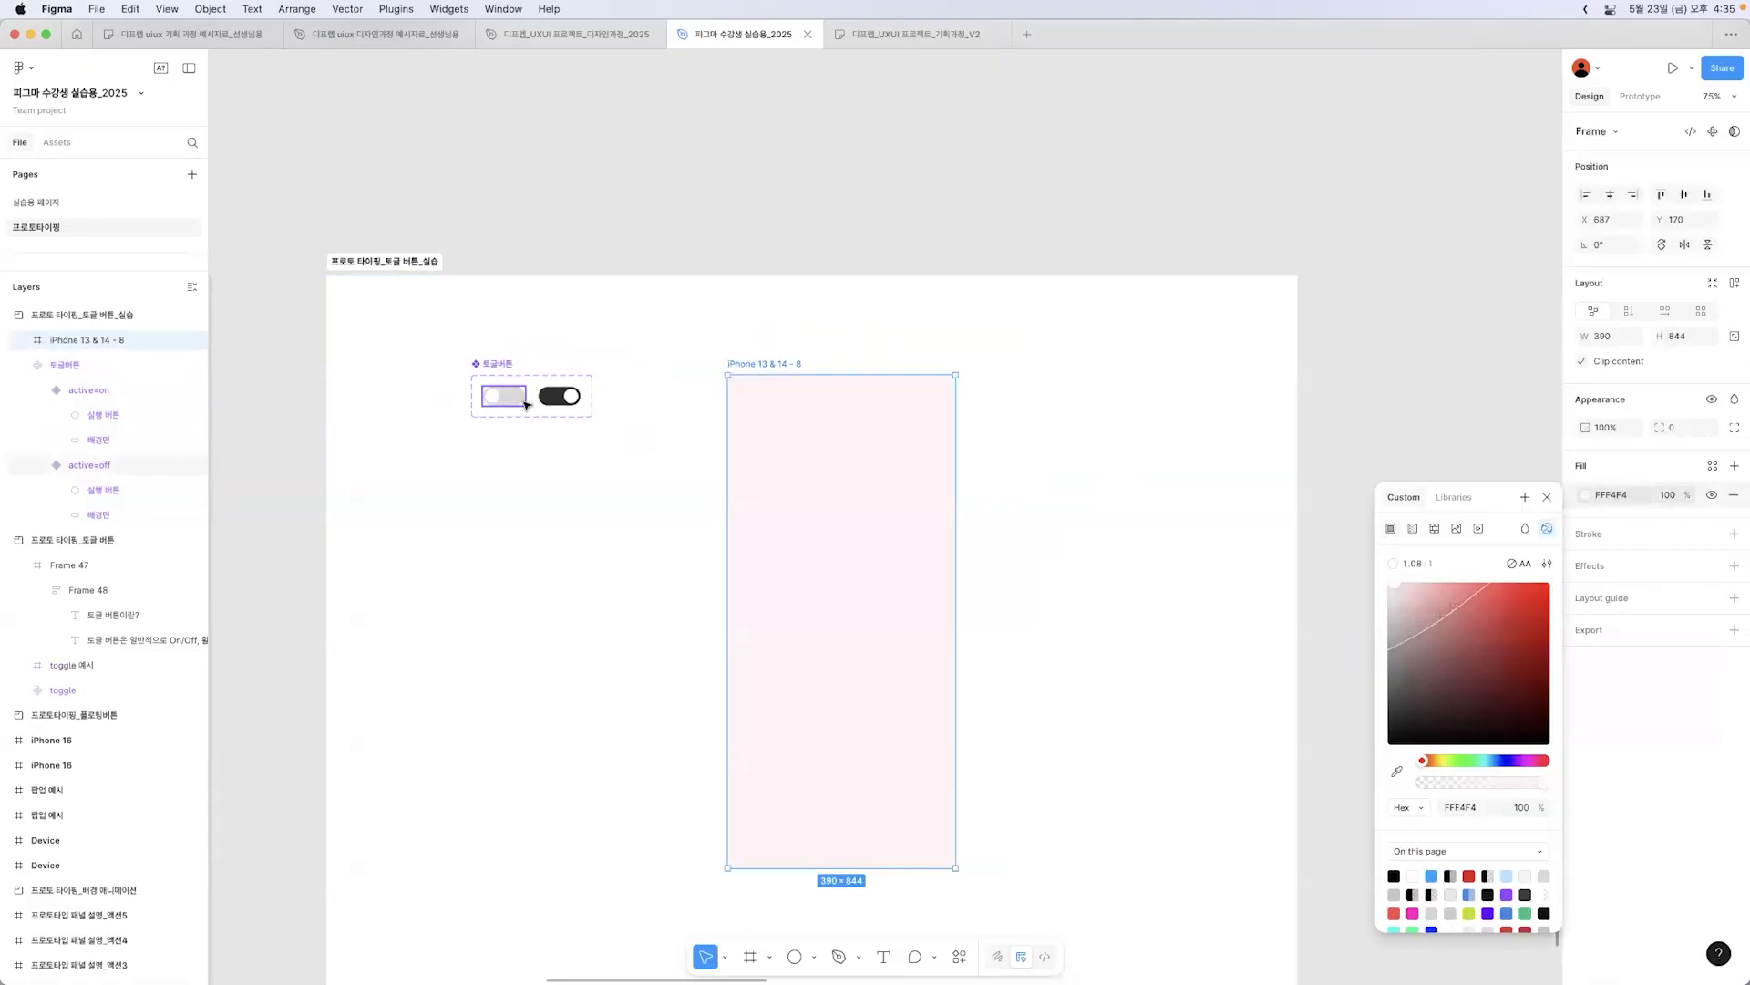
Step: Place an instance of the off toggle variant at the centre of the iPhone 13 & 14 frame
{"action": "left_click", "coordinate": [526, 404]}
{"action": "left_click_drag", "start_coordinate": [526, 404], "coordinate": [848, 620]}
{"action": "left_click", "coordinate": [1086, 625]}
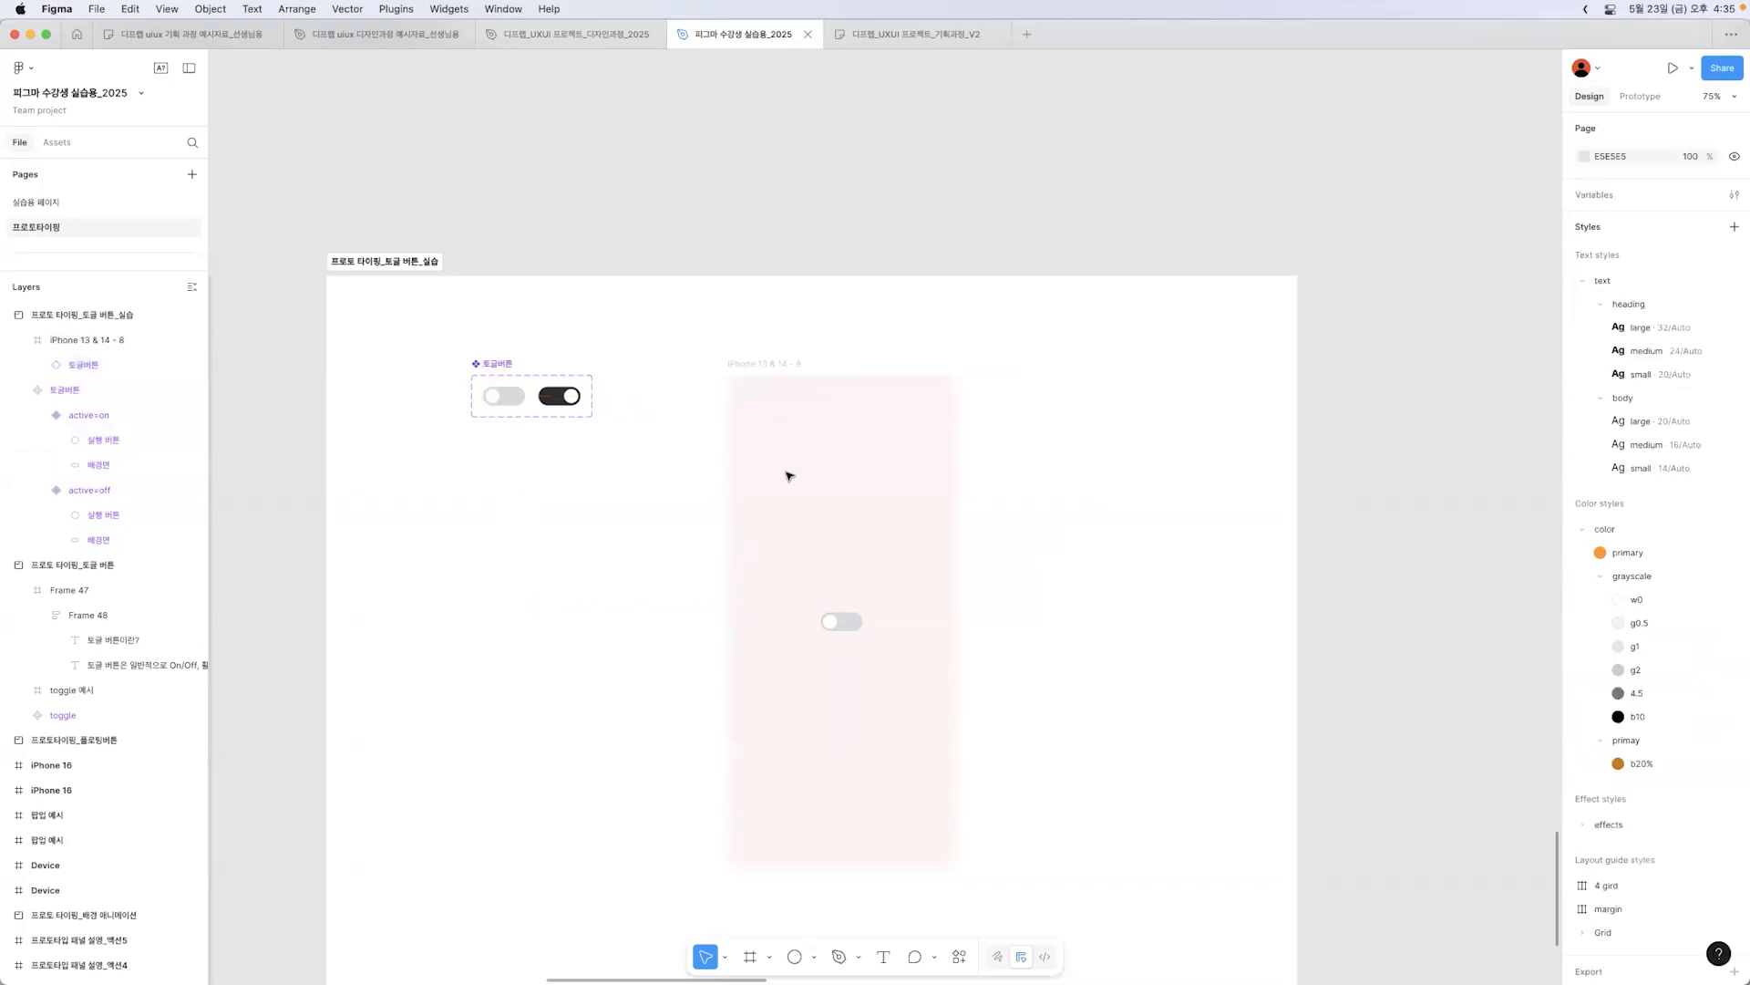
Step: Duplicate the iPhone 13 & 14 frame to the right and switch the duplicate's toggle instance to active on
{"action": "left_click", "coordinate": [770, 364]}
{"action": "key", "text": "super+d"}
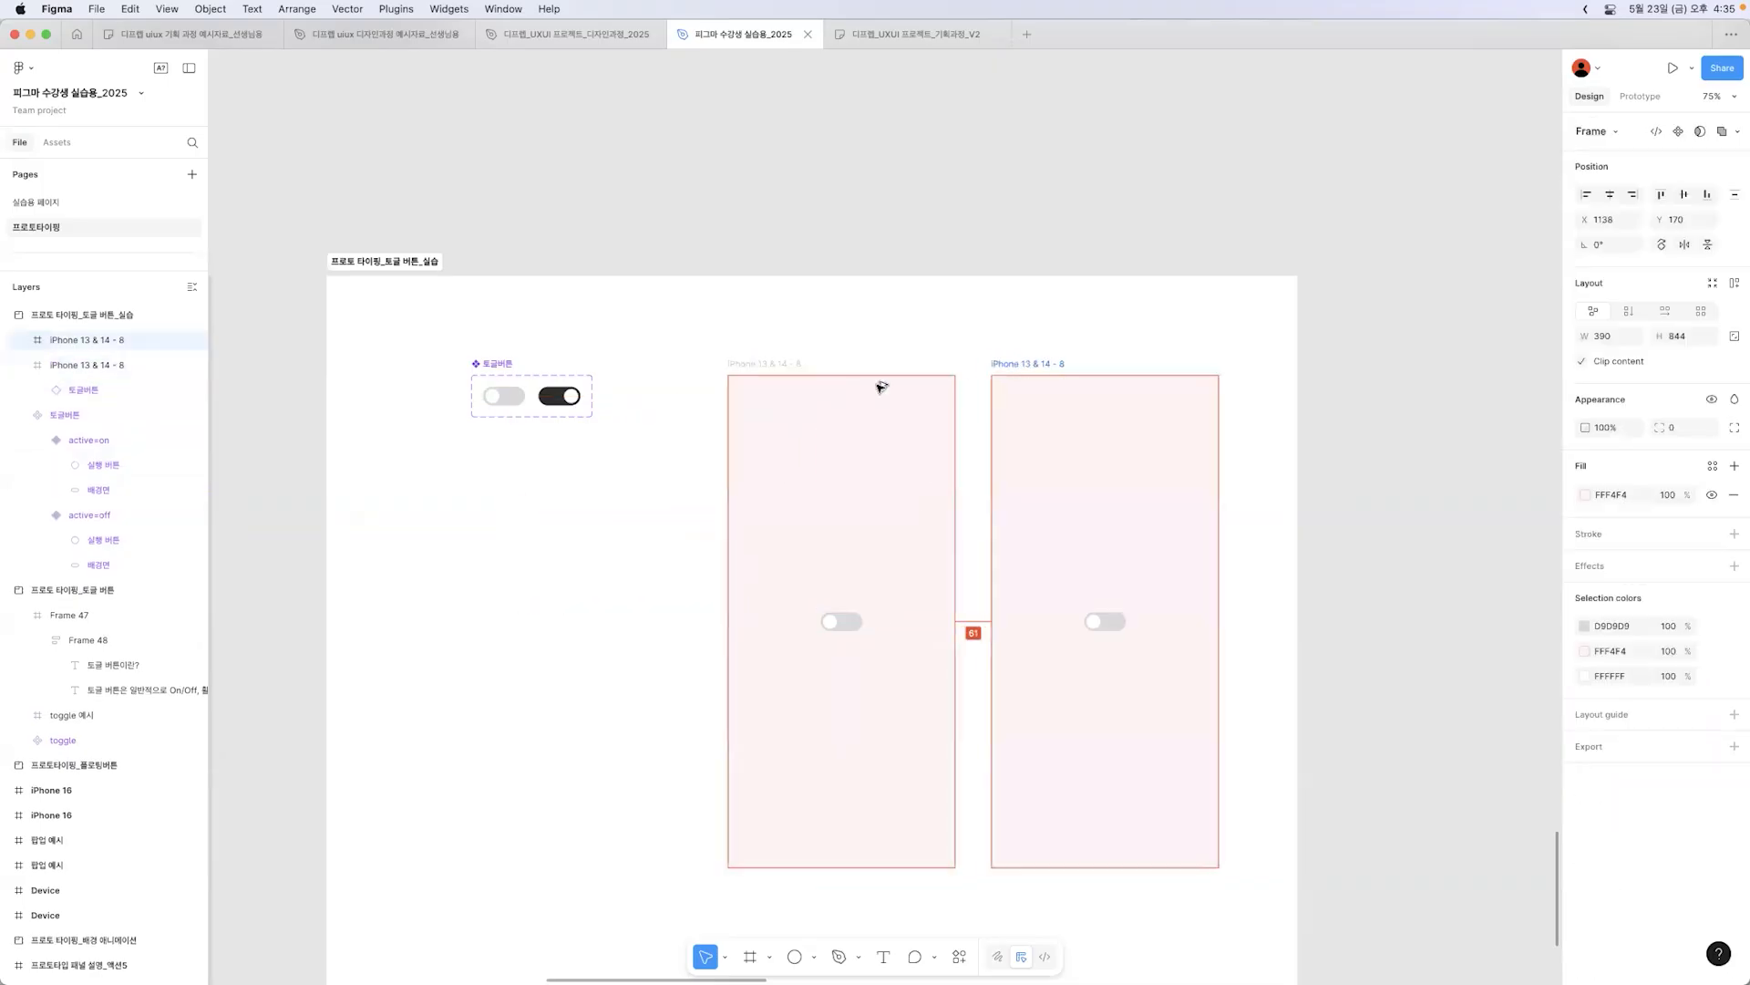
{"action": "left_click", "coordinate": [1118, 628]}
{"action": "left_click", "coordinate": [1661, 175]}
Step: Link the first frame's toggle to the duplicated frame with an On tap, Navigate to interaction using Smart animate
{"action": "left_click", "coordinate": [868, 579]}
{"action": "left_click", "coordinate": [837, 626]}
{"action": "left_click", "coordinate": [1638, 98]}
{"action": "left_click_drag", "start_coordinate": [864, 623], "coordinate": [1009, 615]}
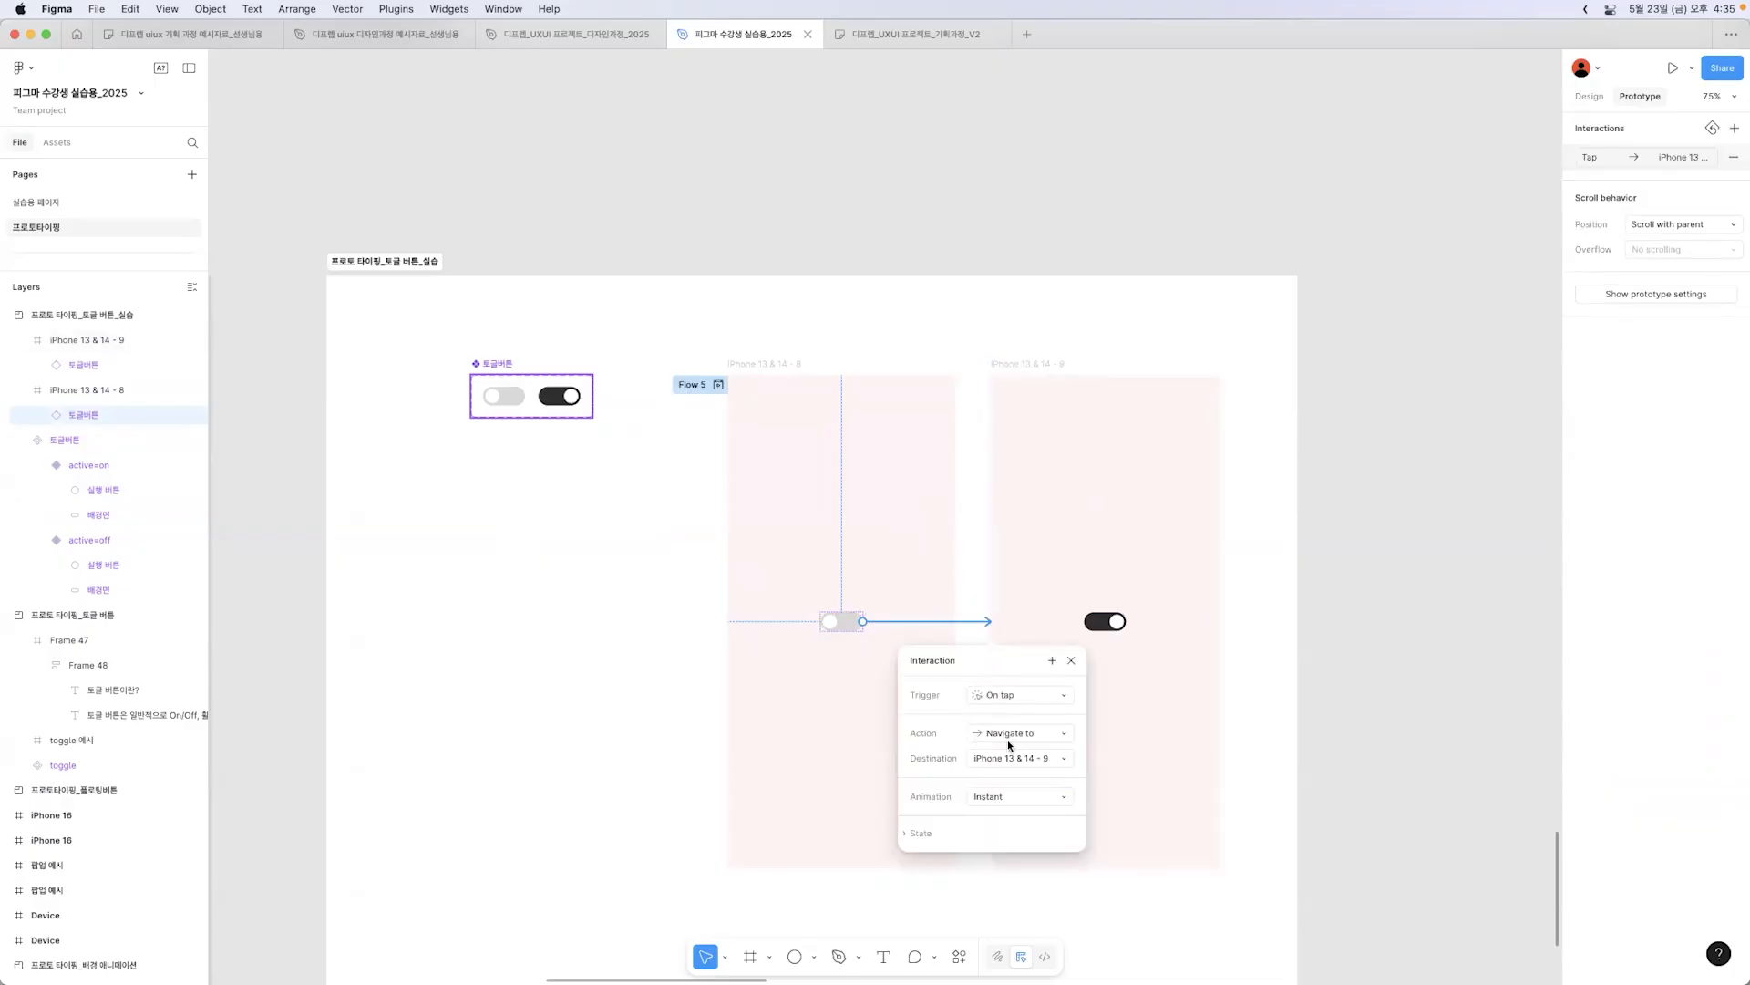
{"action": "left_click", "coordinate": [1001, 798]}
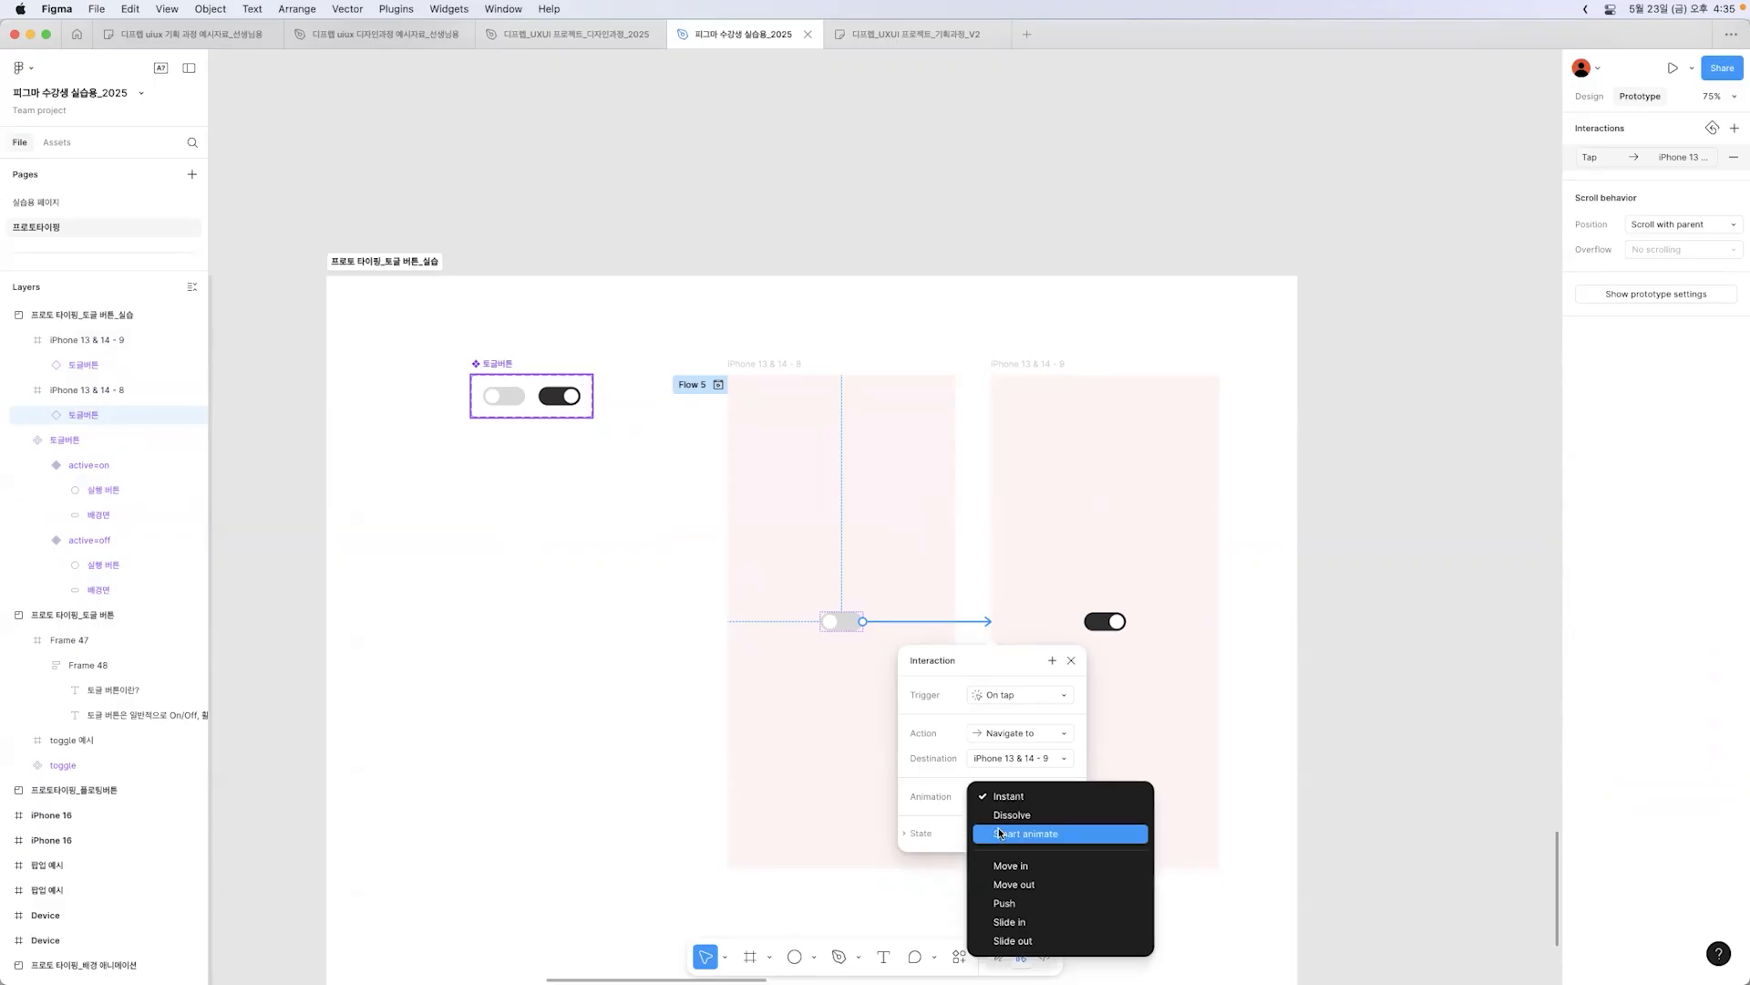
{"action": "left_click", "coordinate": [1001, 834]}
{"action": "left_click", "coordinate": [715, 399]}
{"action": "left_click", "coordinate": [716, 398]}
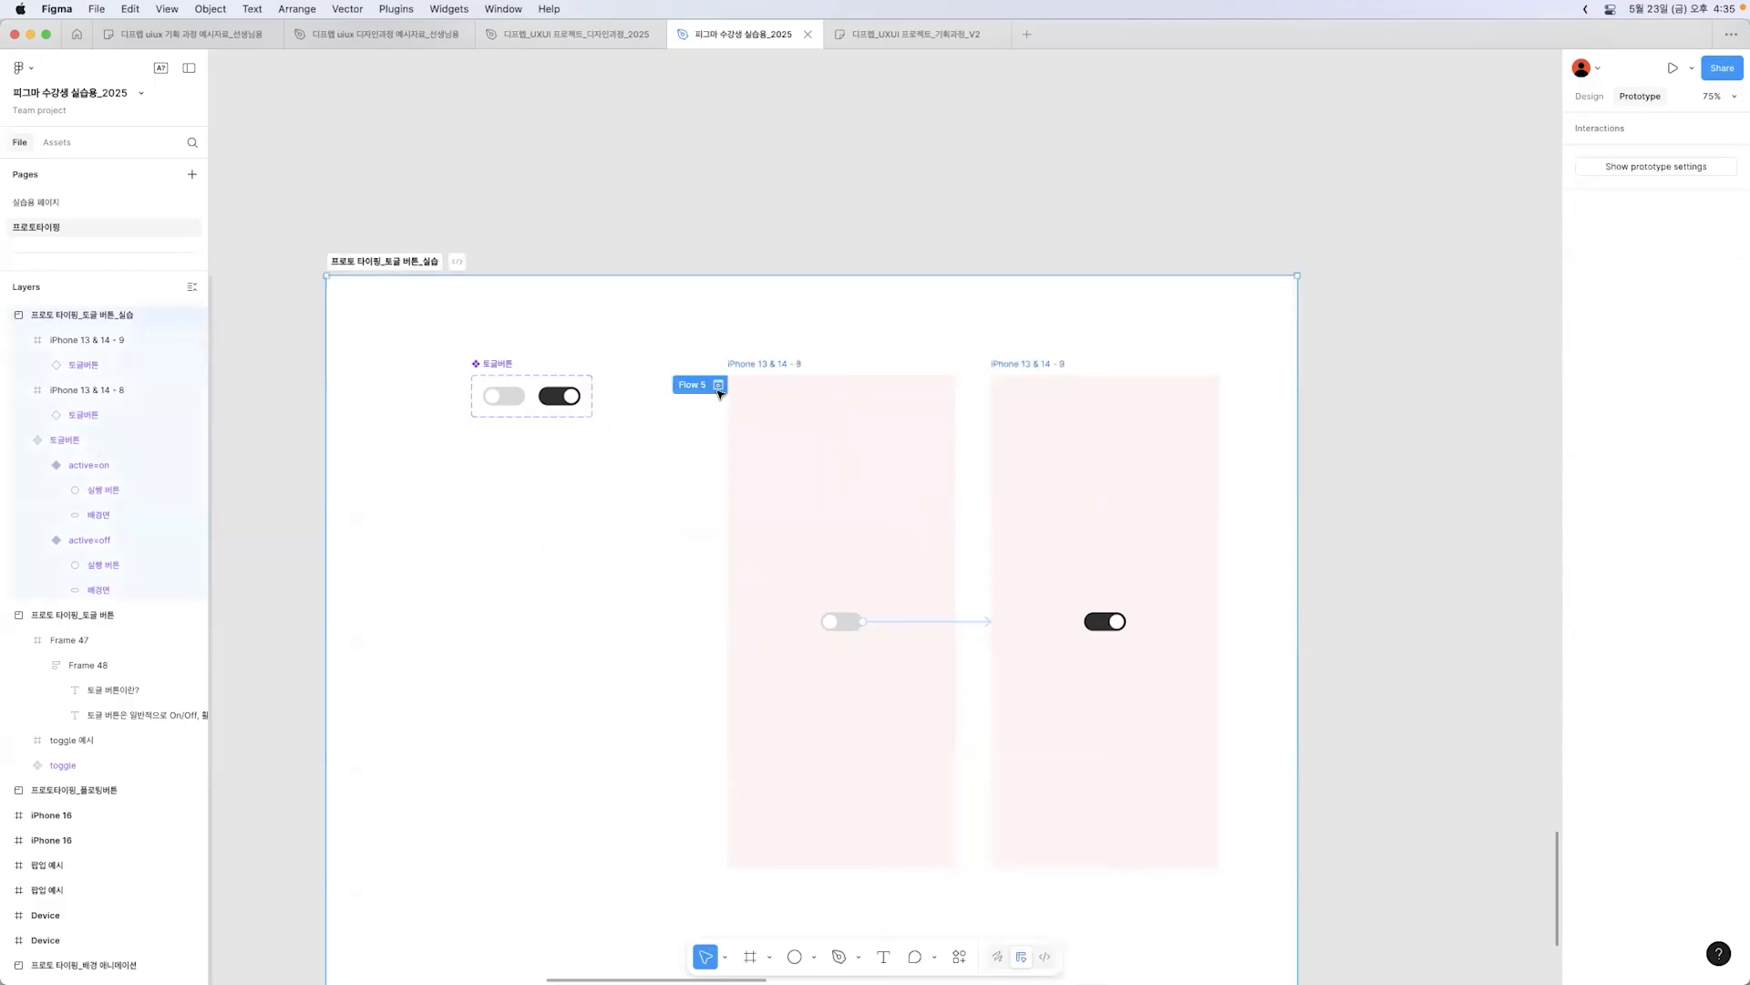
Step: Preview Flow 5, test the toggle in the phone mock-up, and close the preview
{"action": "left_click", "coordinate": [717, 387]}
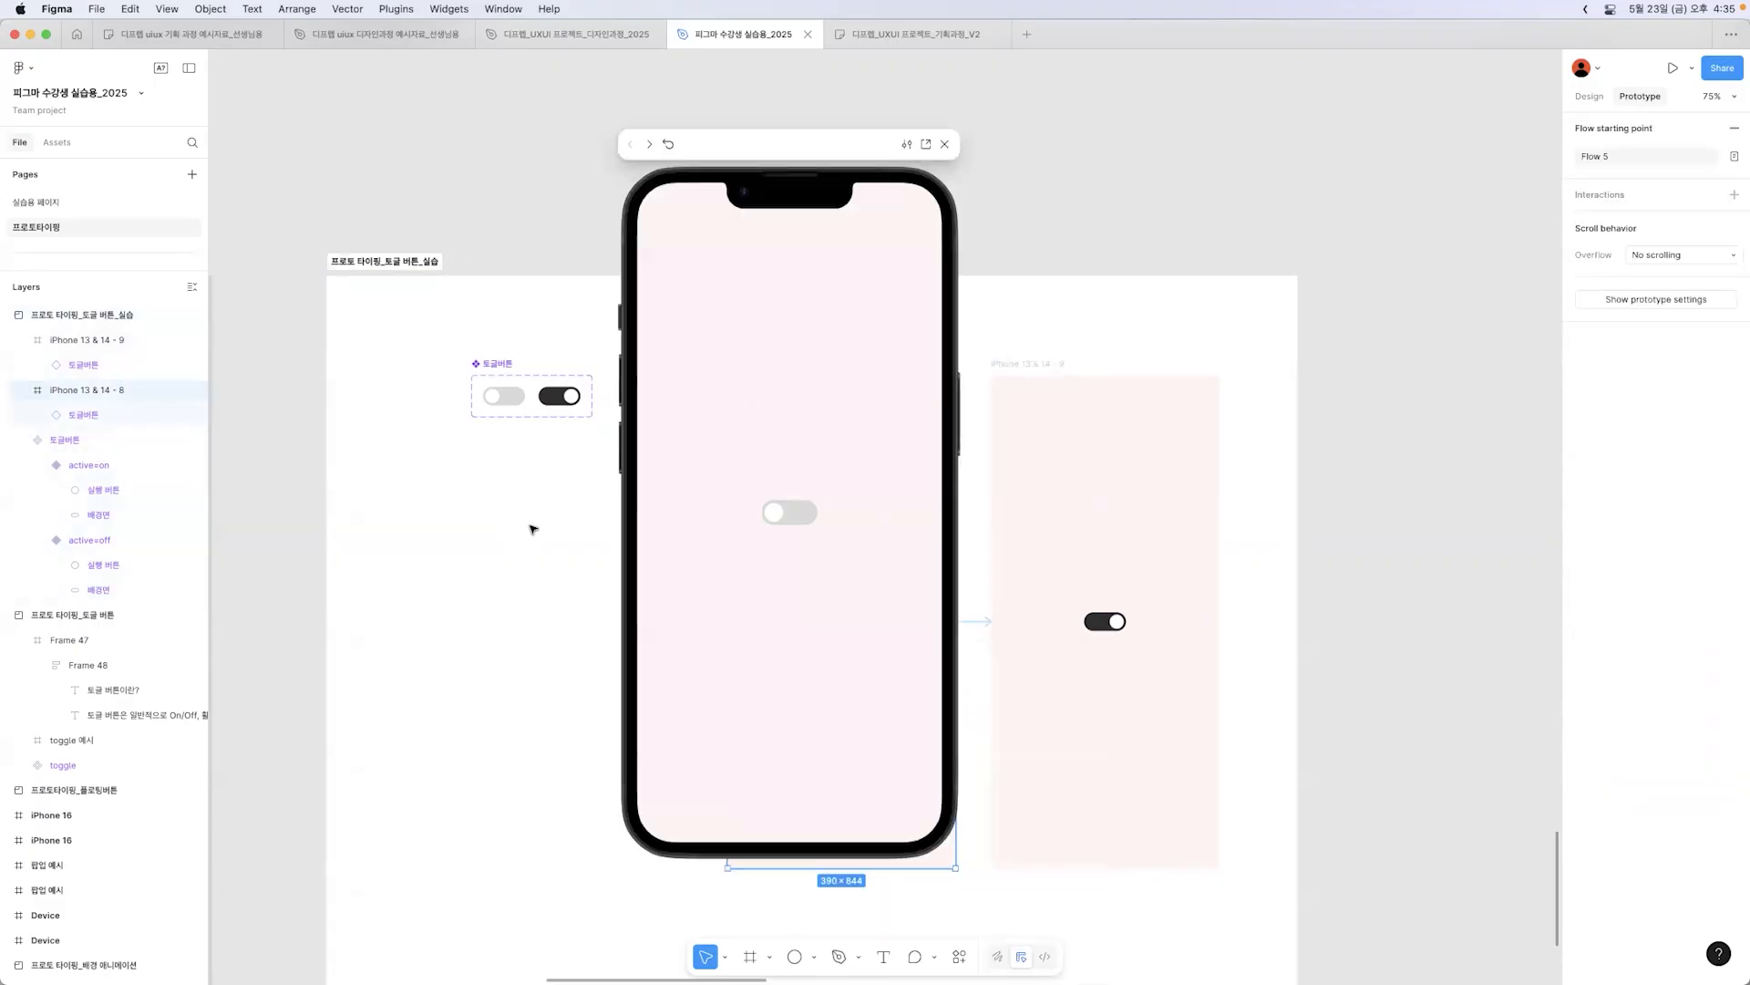
{"action": "left_click", "coordinate": [789, 516]}
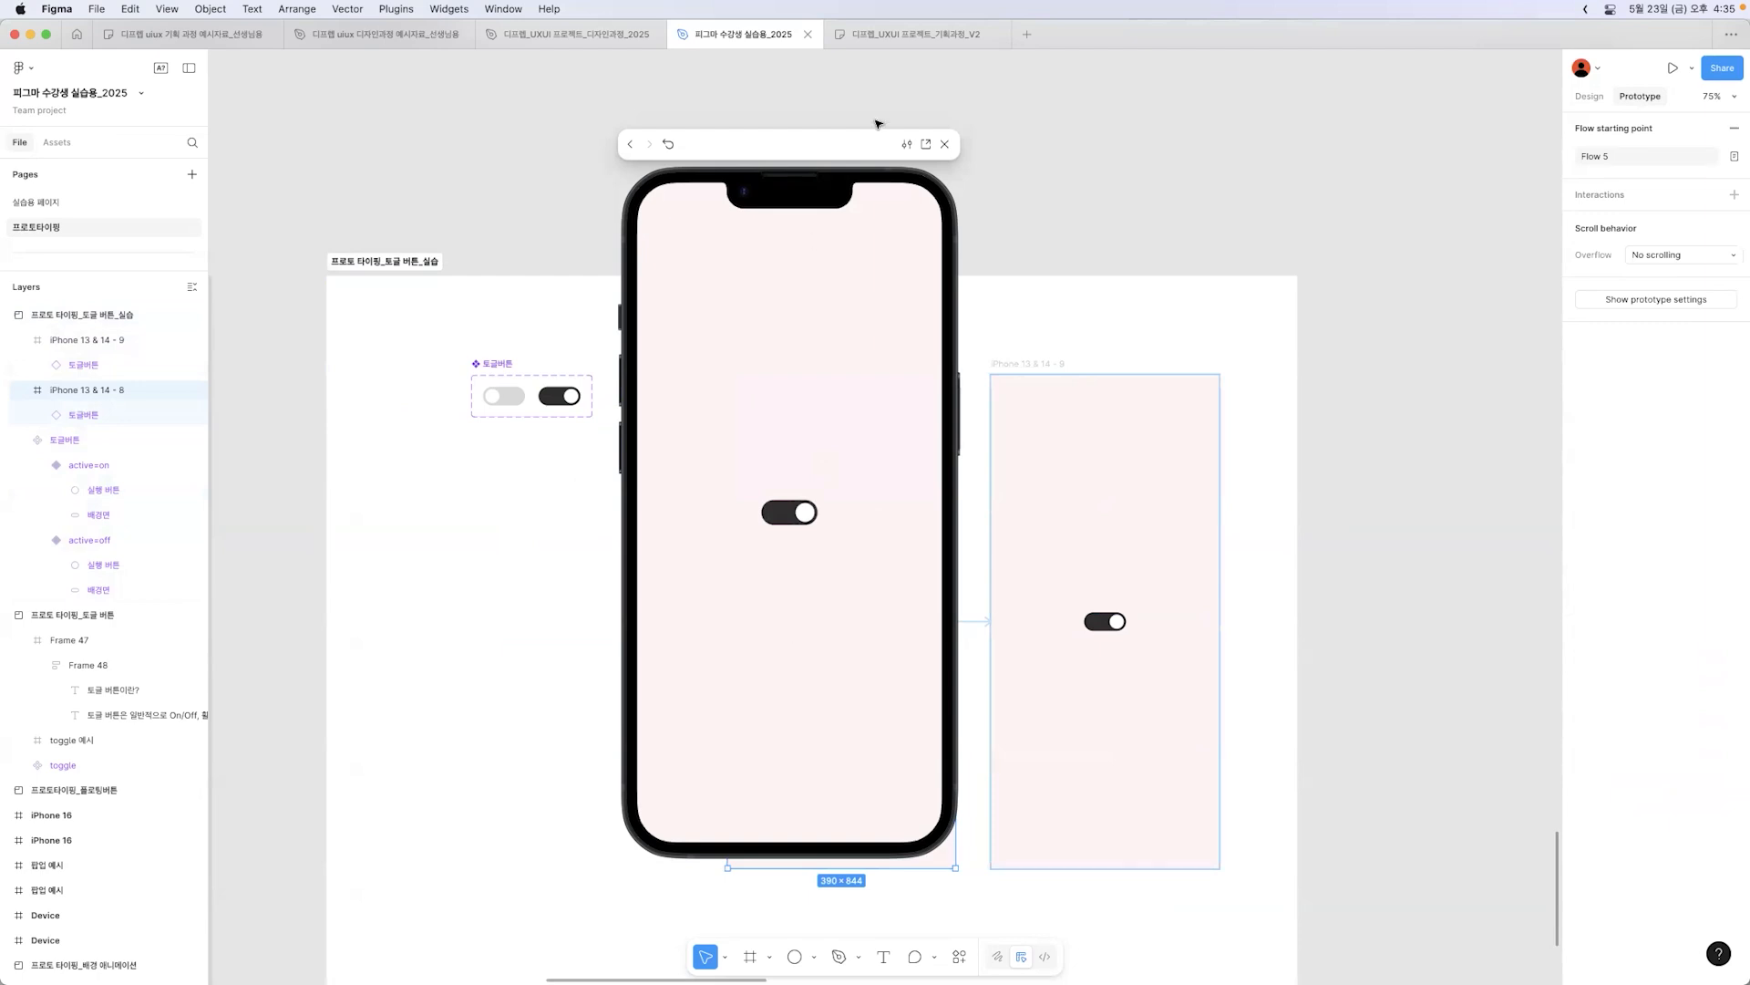
{"action": "left_click", "coordinate": [943, 144]}
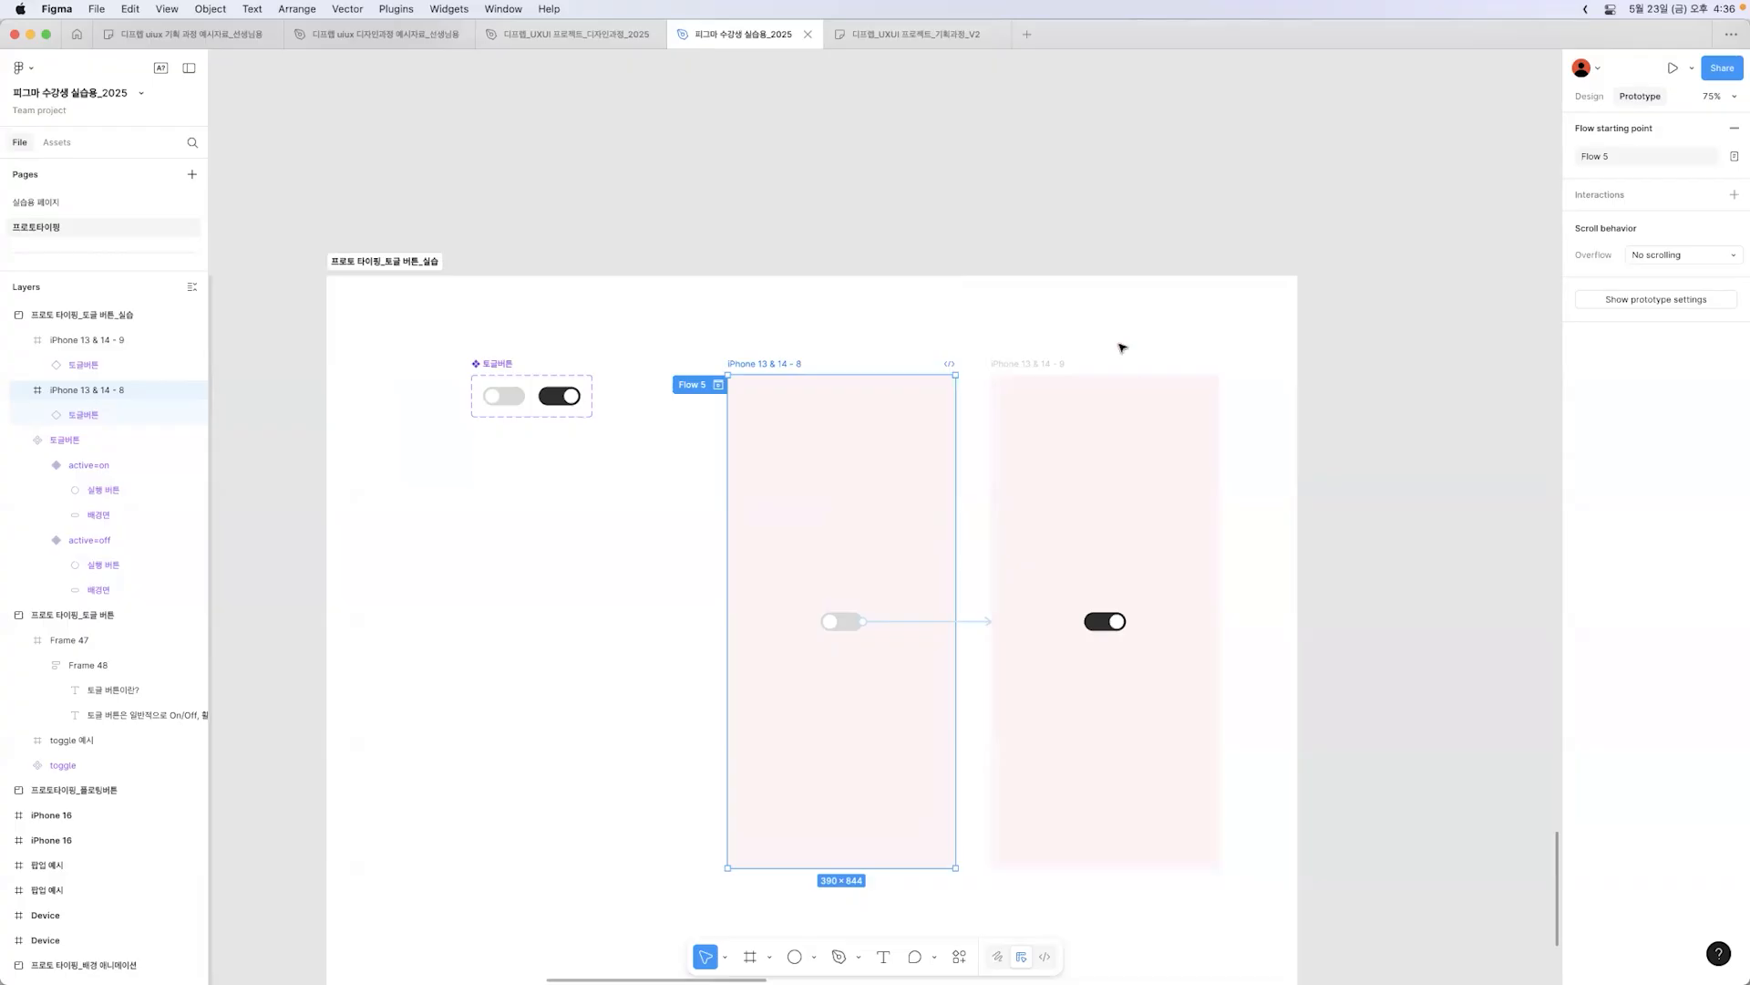
Step: Delete the duplicated iPhone 13 & 14 frame that holds the on toggle, keeping the rest of the section
{"action": "left_click", "coordinate": [1049, 363]}
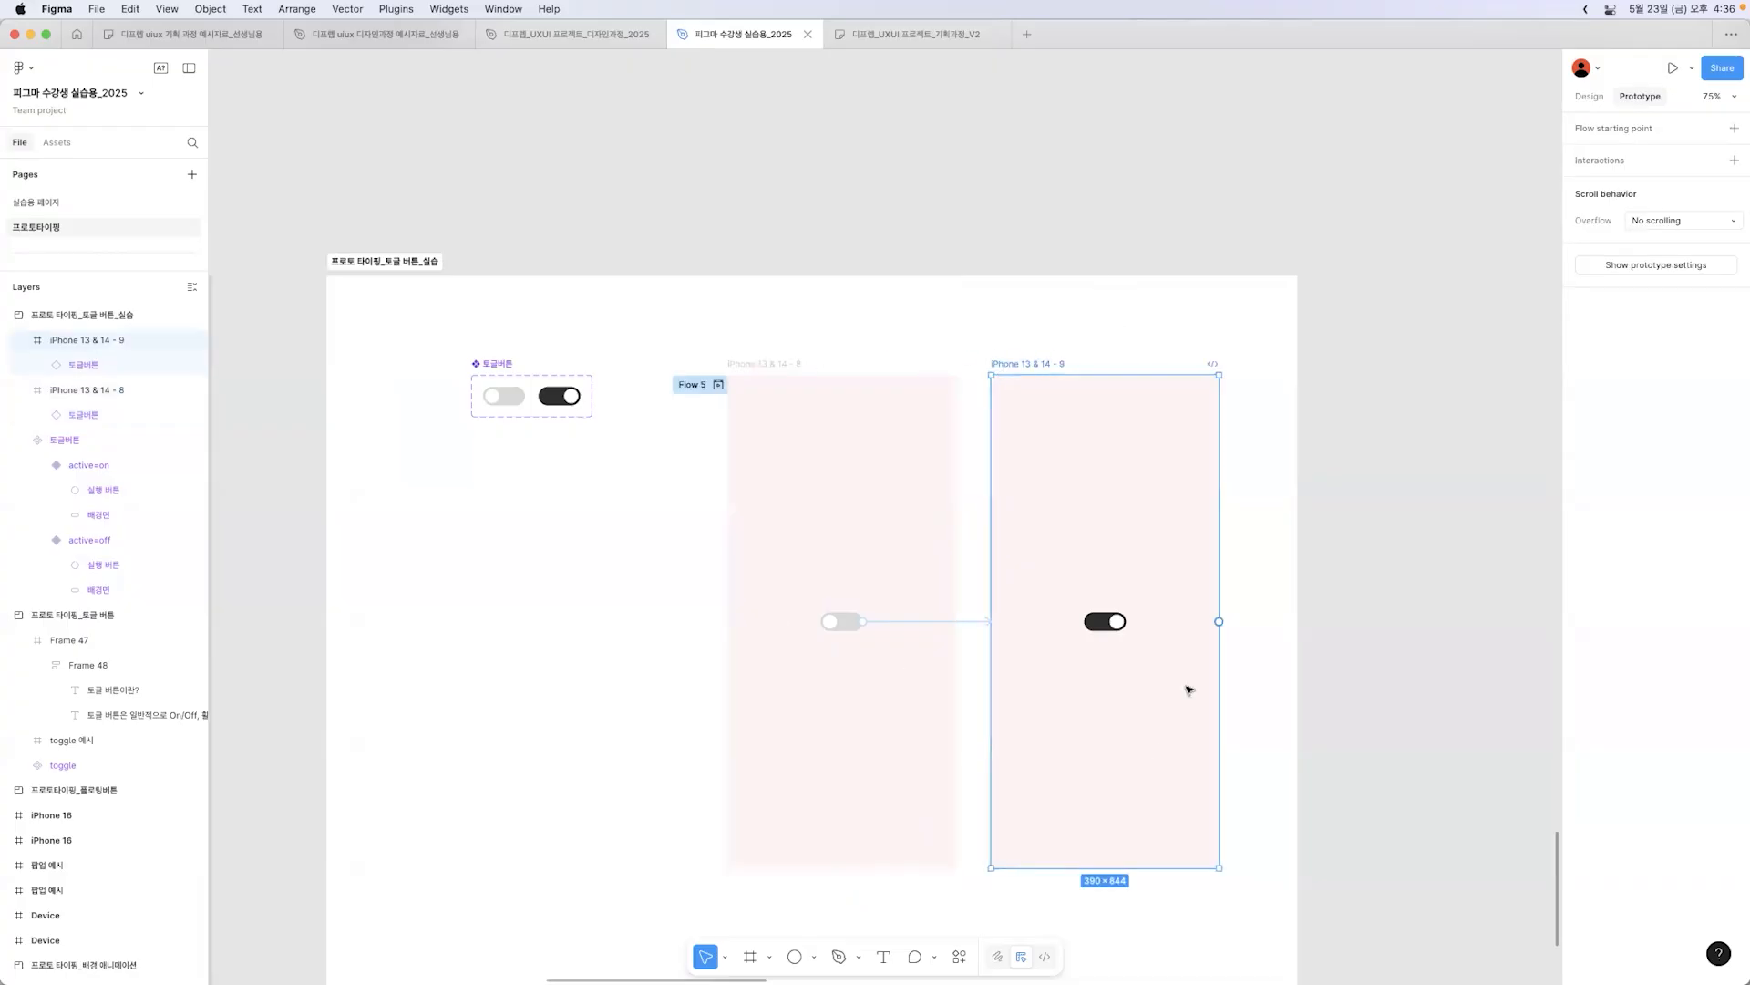
{"action": "left_click", "coordinate": [782, 346]}
{"action": "key", "text": "Delete"}
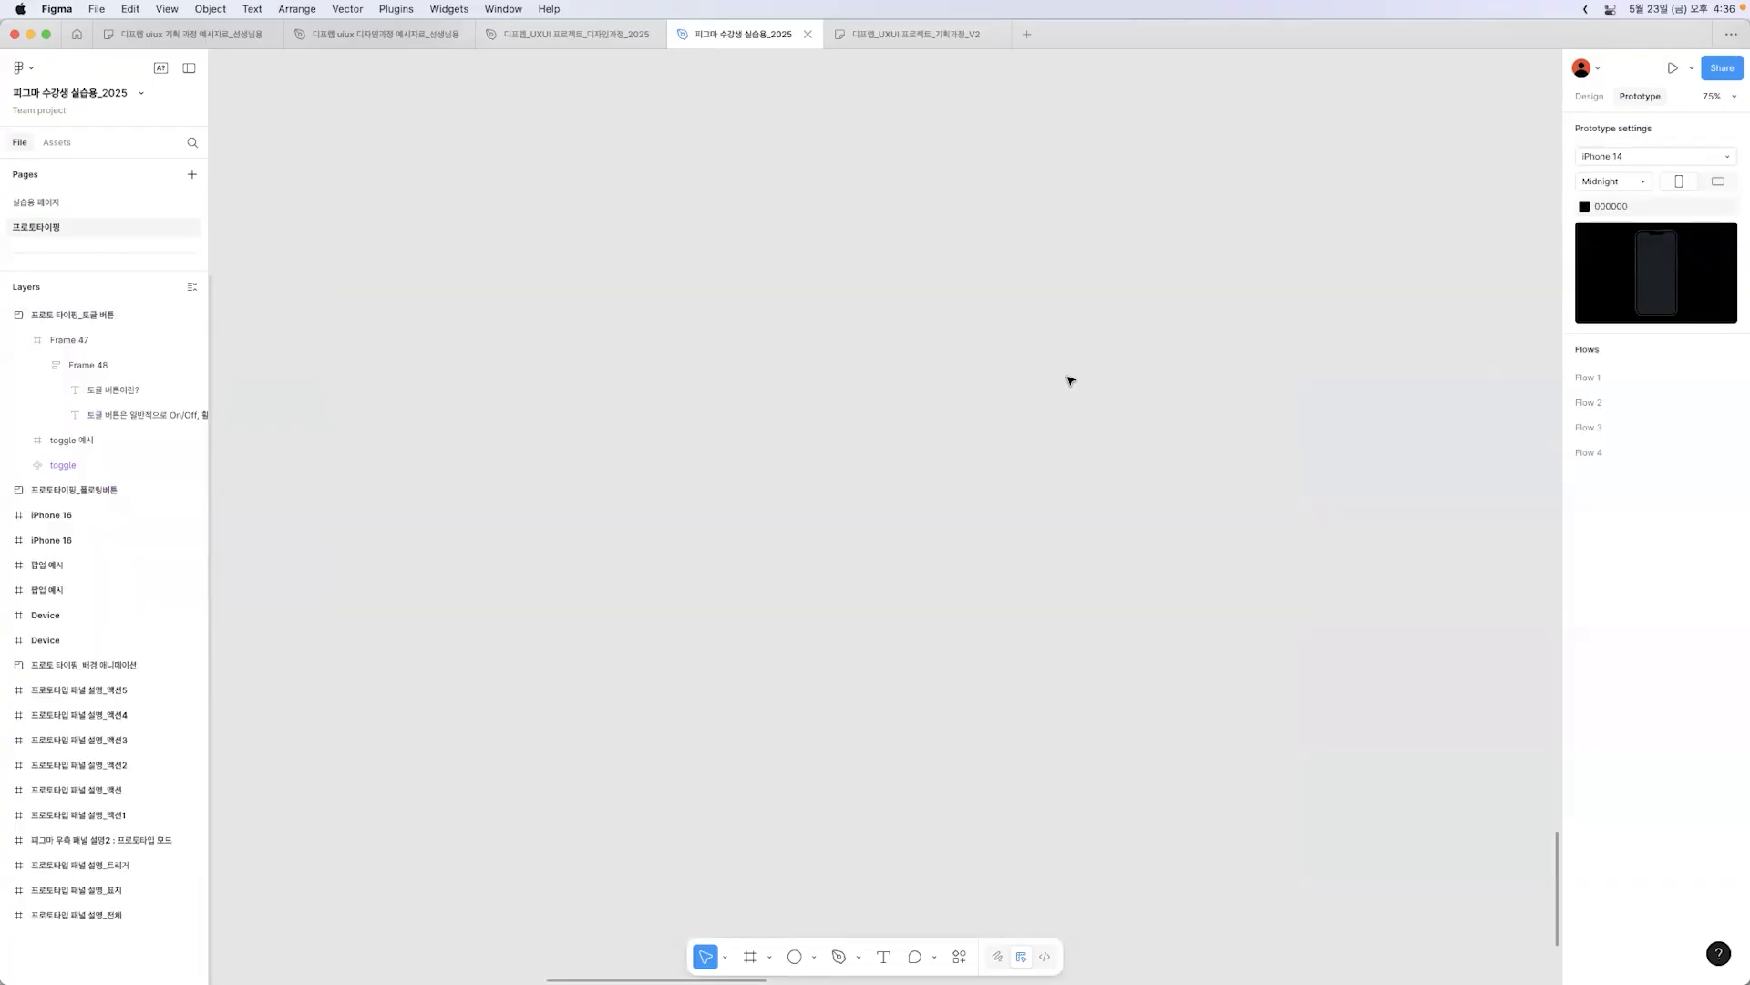
{"action": "key", "text": "cmd+z"}
{"action": "key", "text": "cmd+z"}
{"action": "key", "text": "cmd+z"}
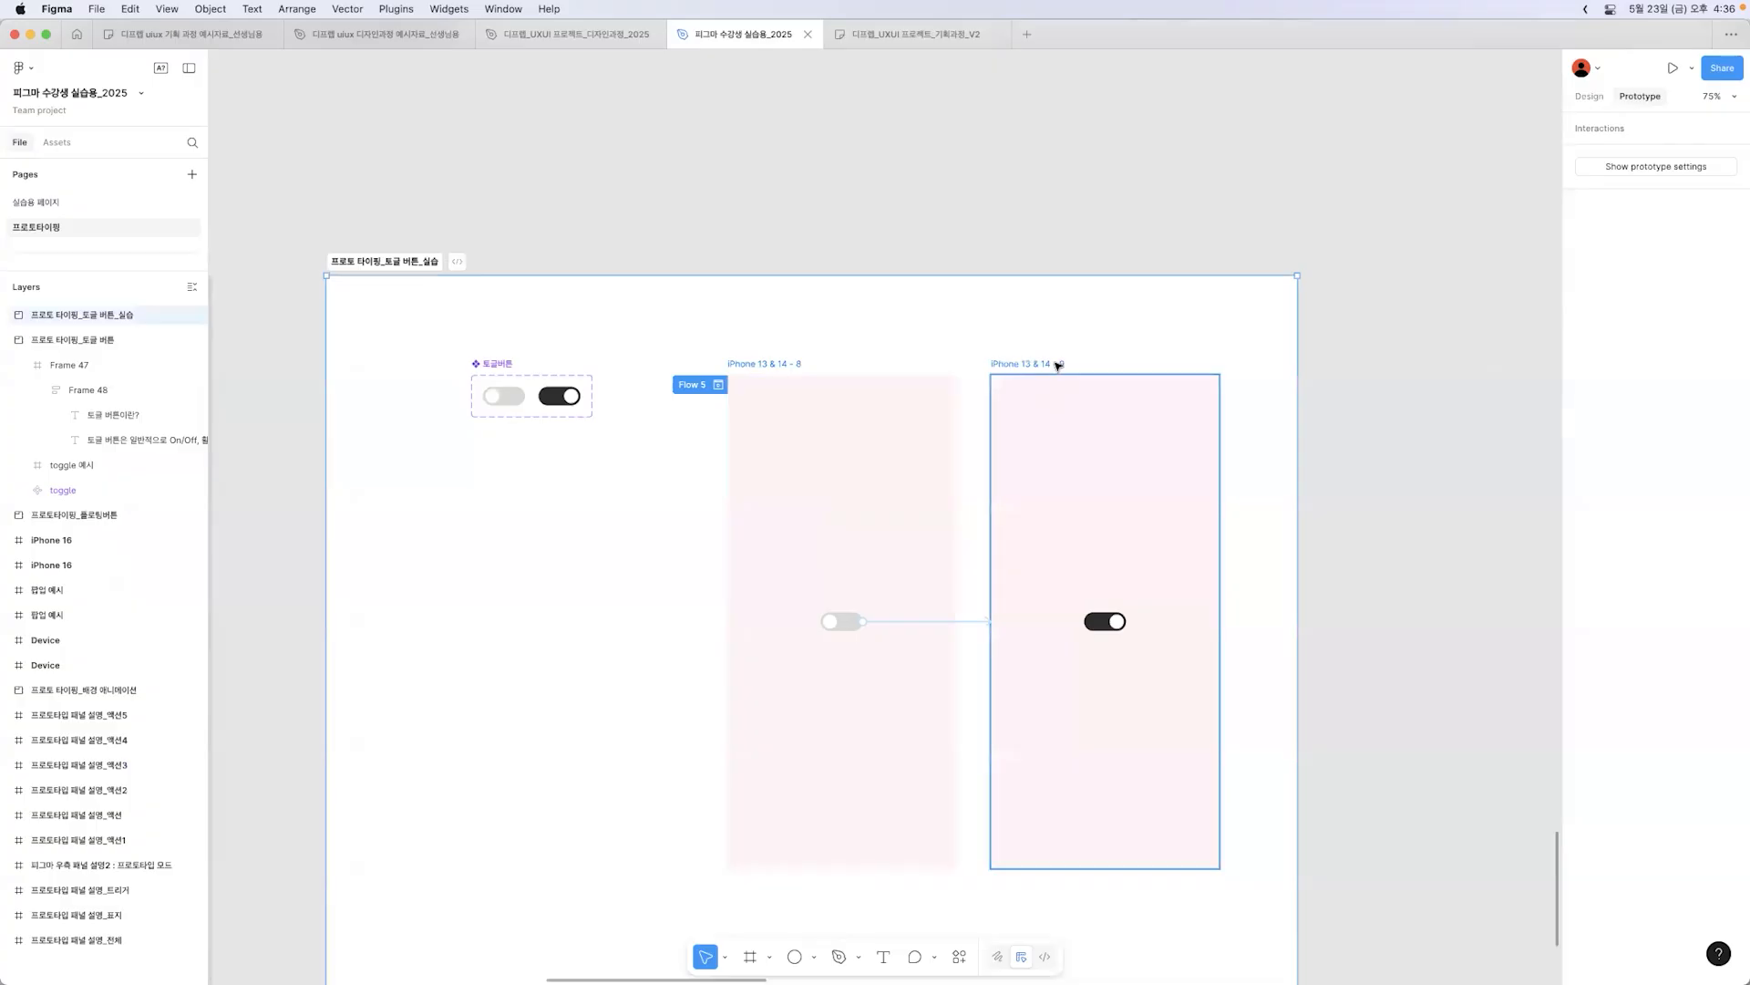
{"action": "left_click", "coordinate": [729, 366]}
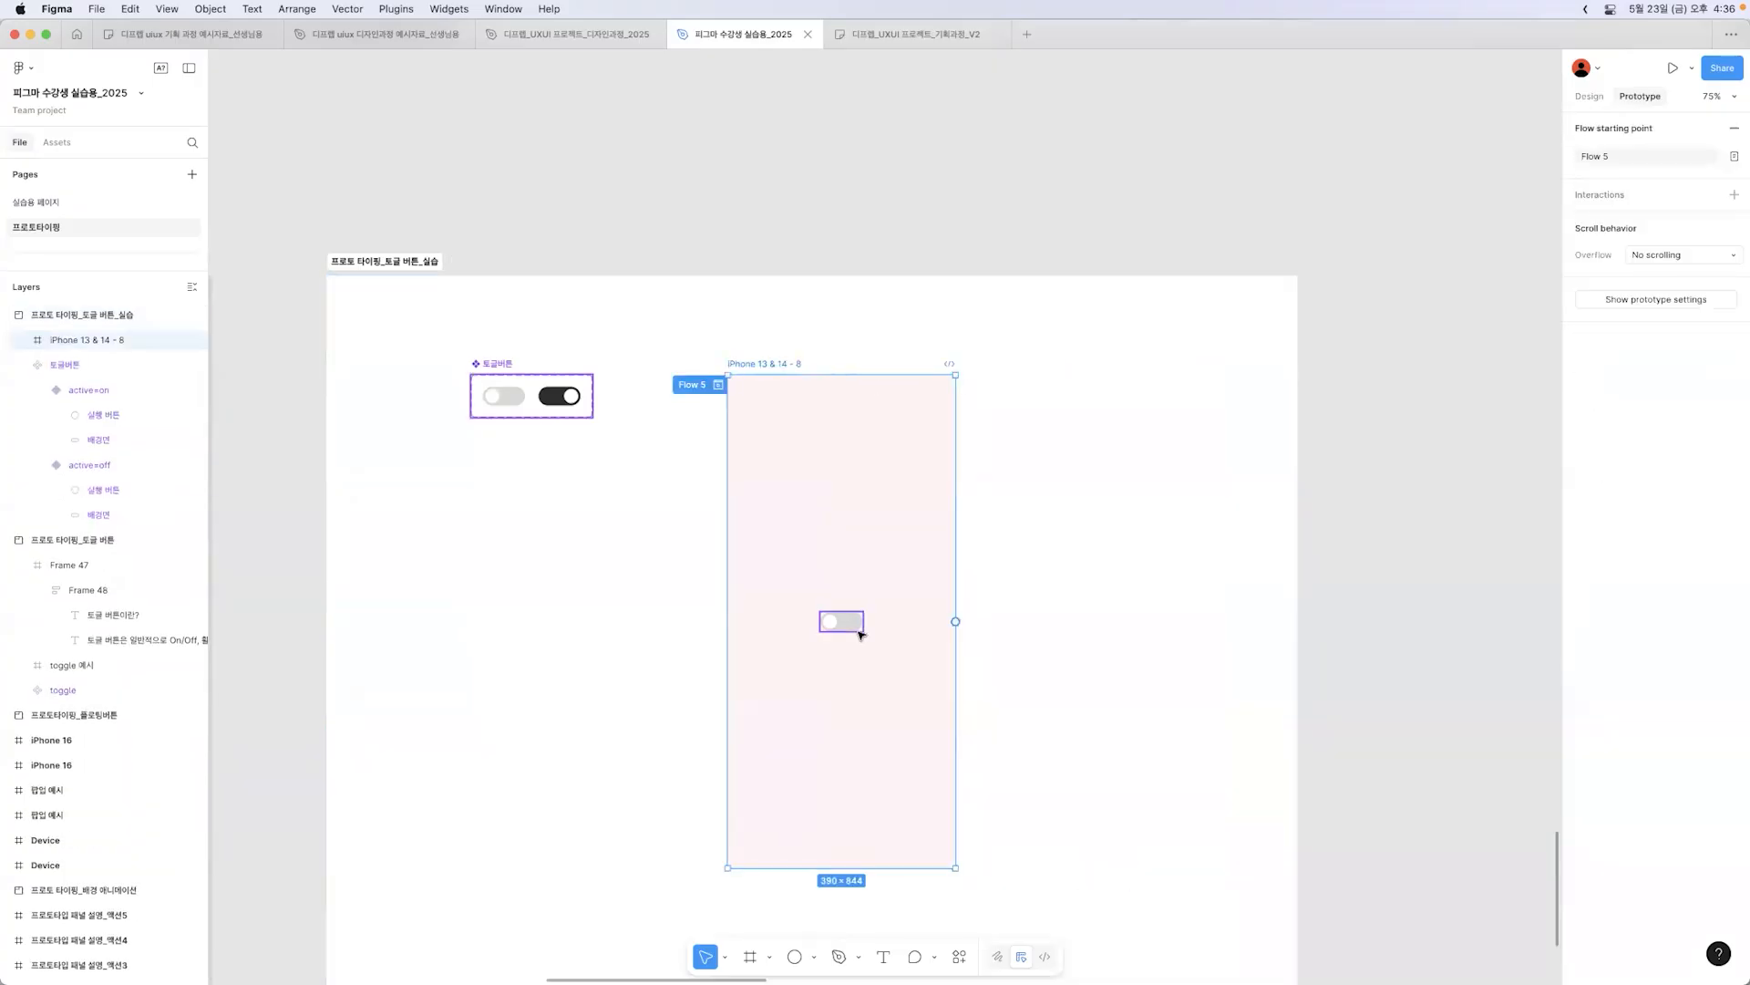
Step: Examine the toggle component set and its off and on variants up close
{"action": "left_click", "coordinate": [585, 441]}
{"action": "scroll", "coordinate": [507, 345], "scroll_direction": "up", "scroll_amount": 5}
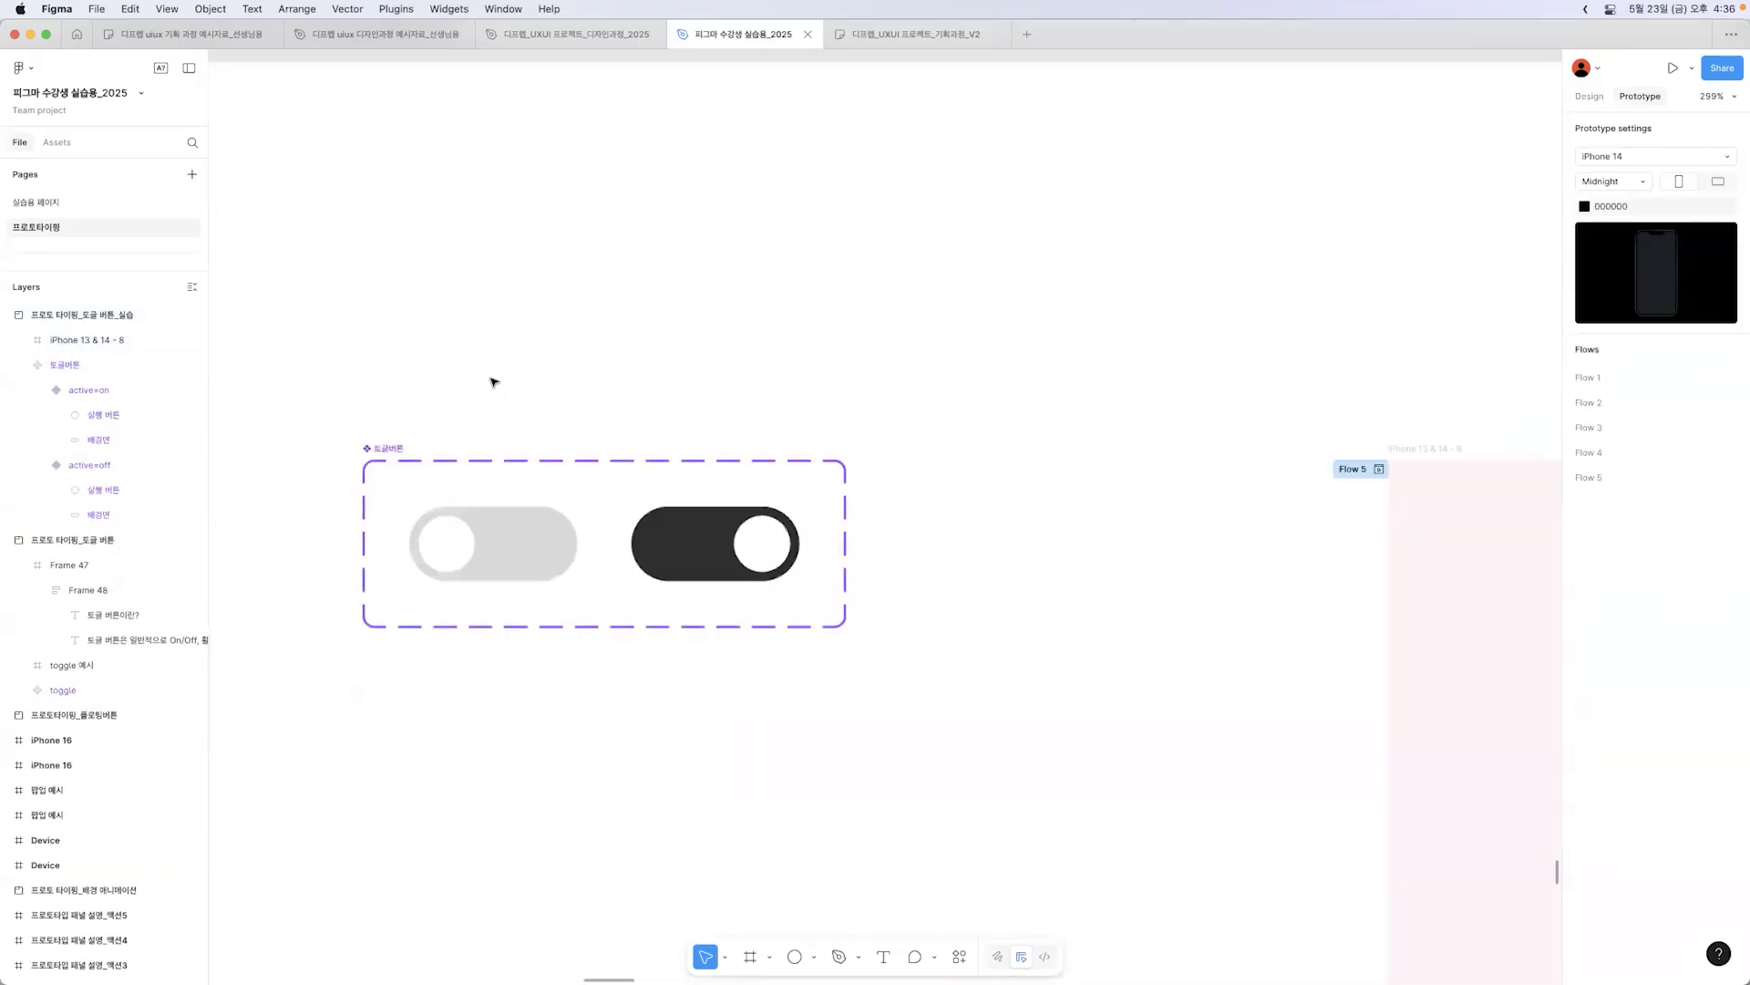
{"action": "left_click_drag", "start_coordinate": [492, 382], "coordinate": [664, 362]}
{"action": "left_click", "coordinate": [665, 499]}
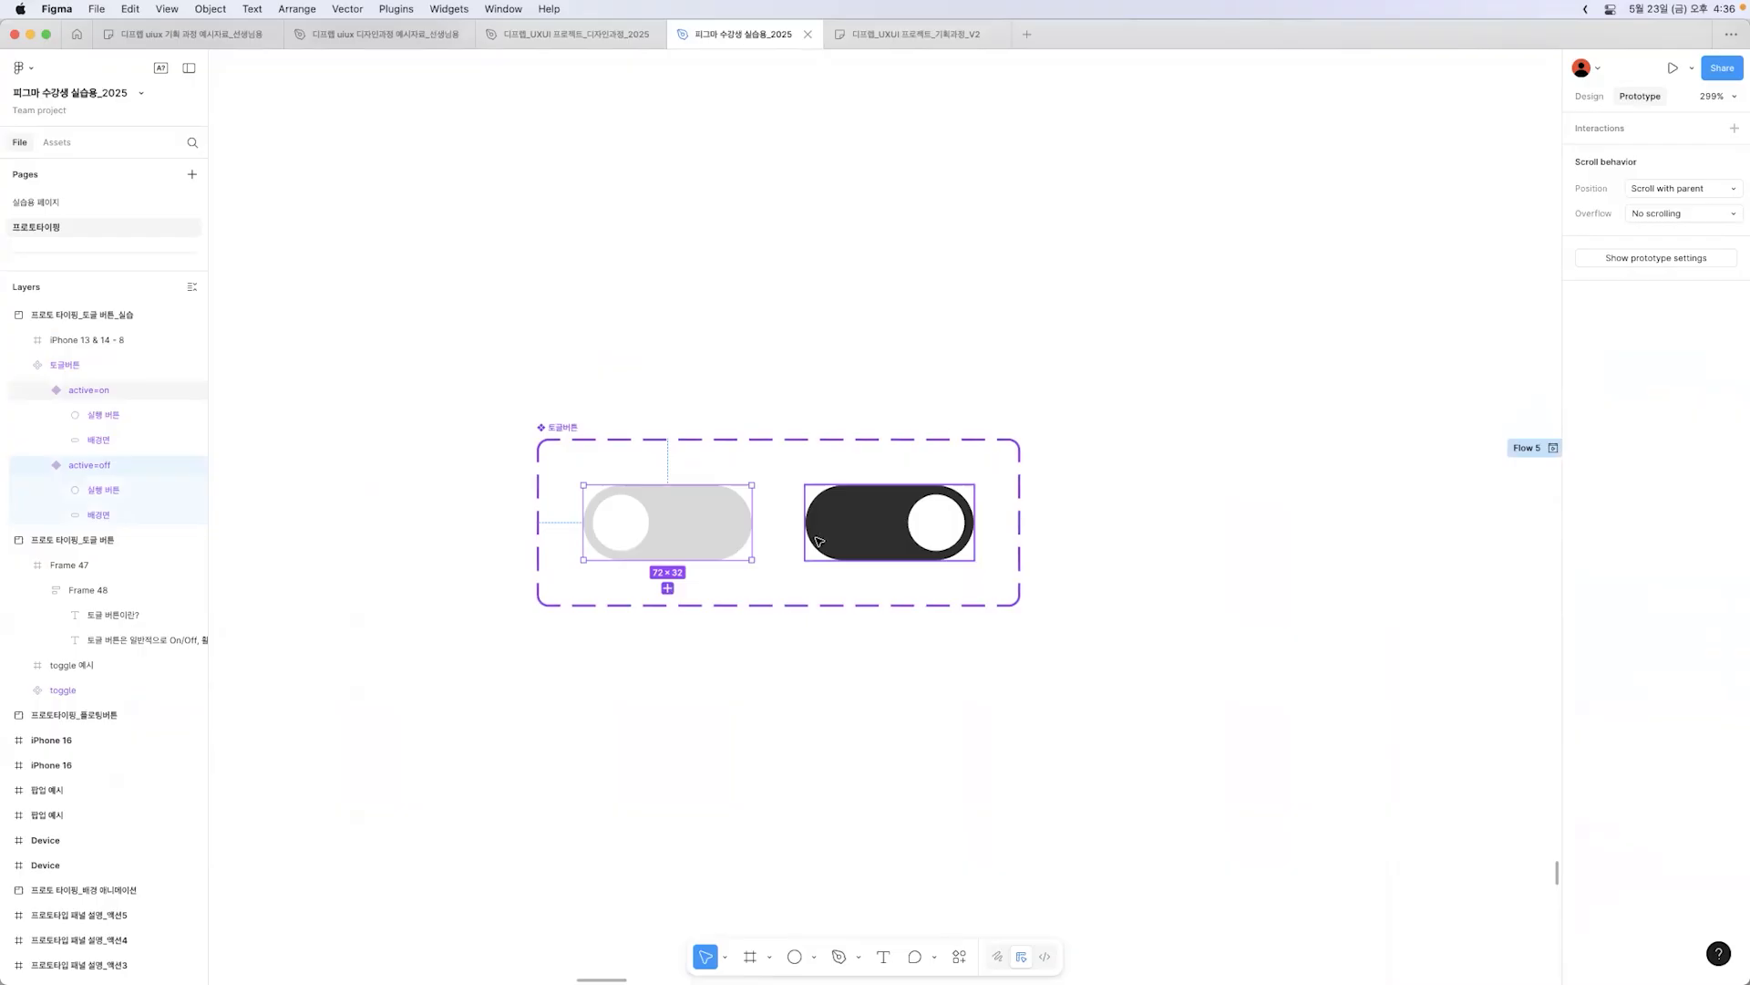
{"action": "left_click", "coordinate": [564, 431]}
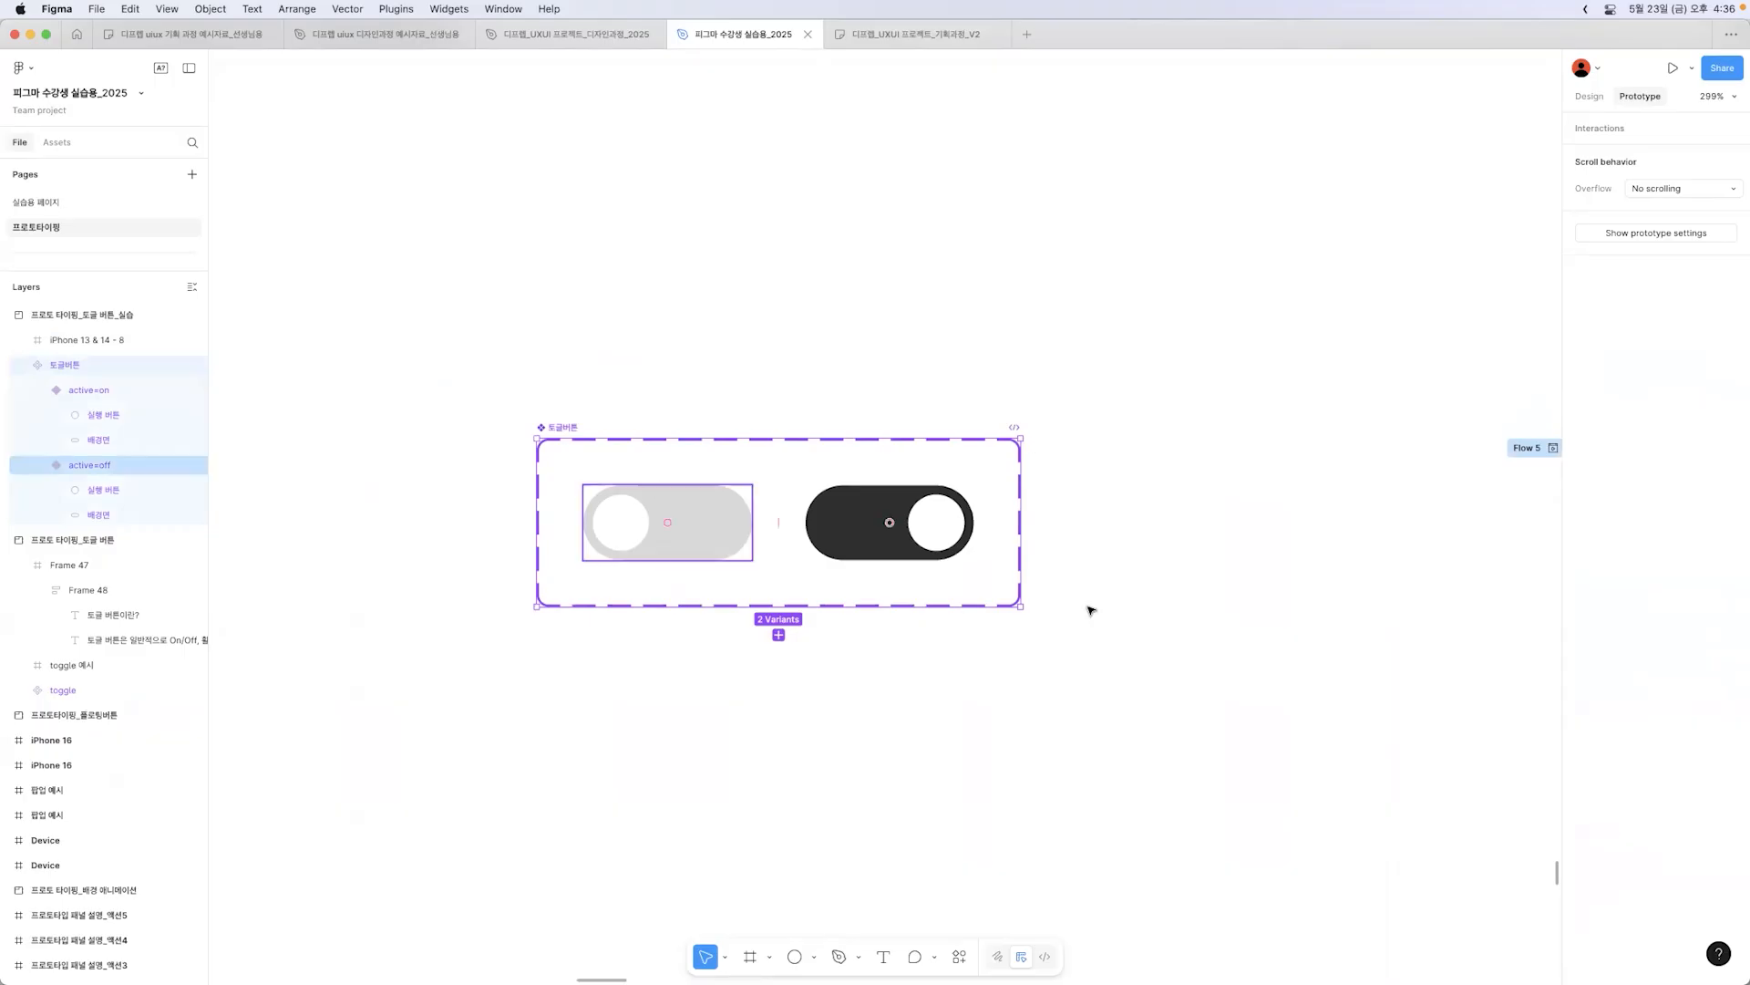
{"action": "left_click", "coordinate": [743, 509]}
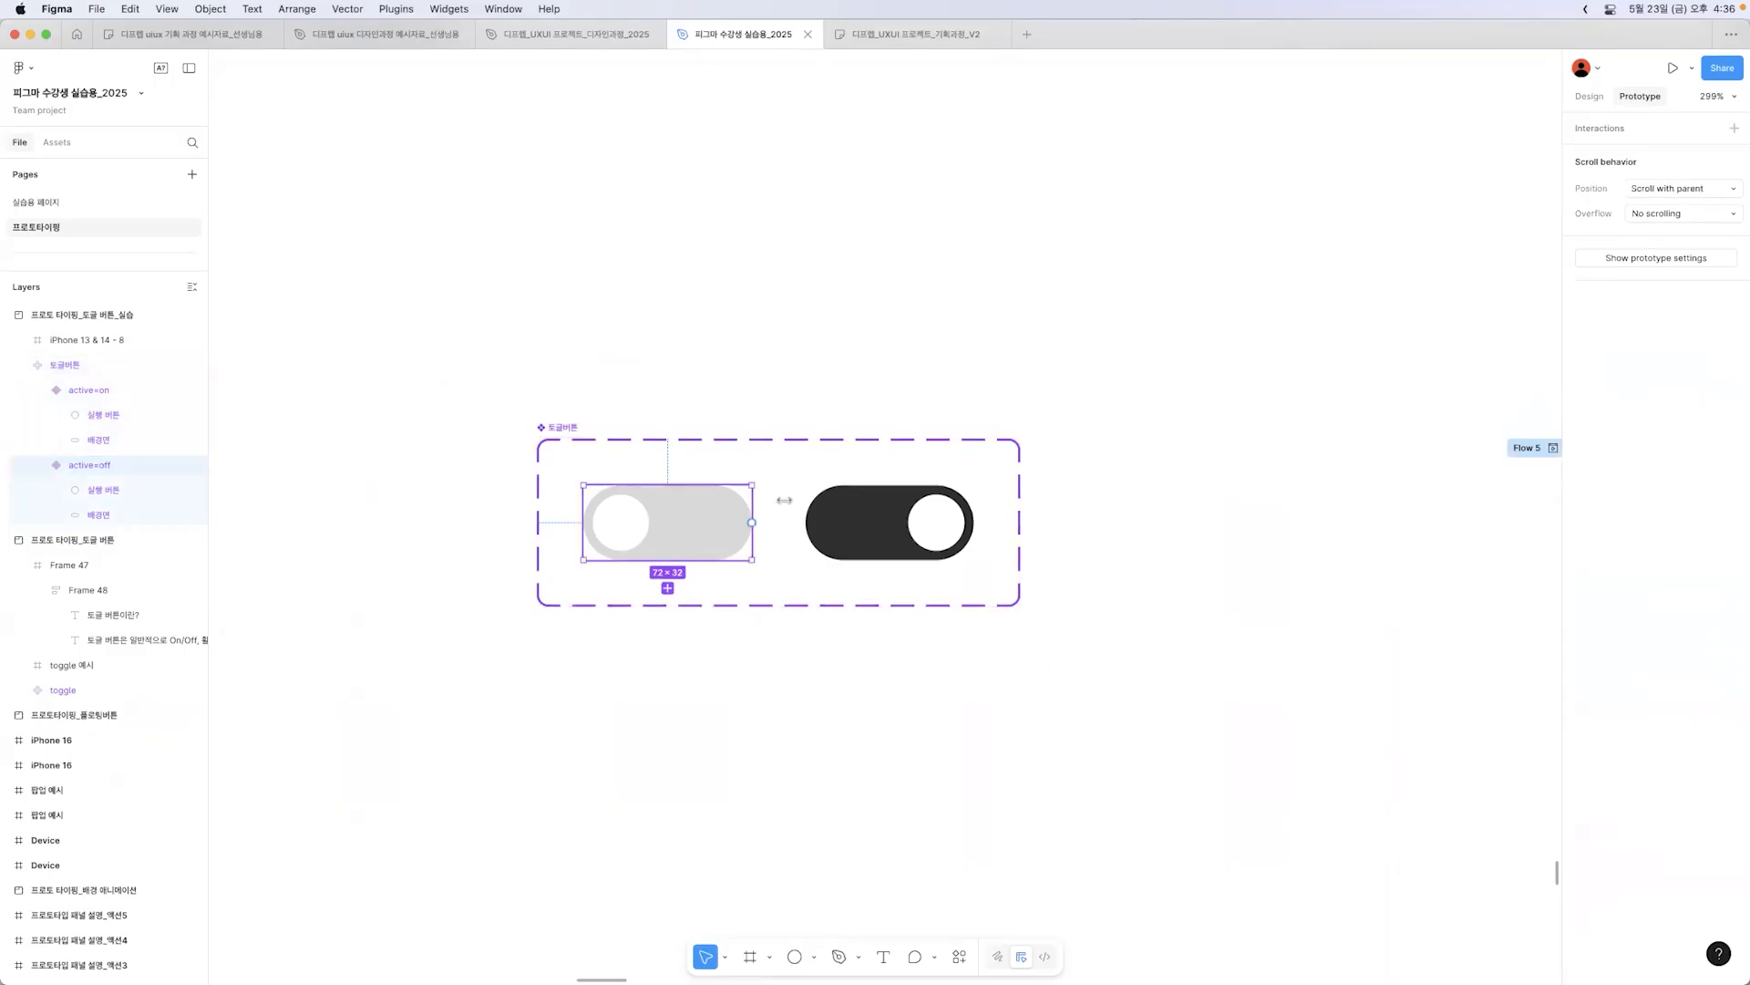
{"action": "left_click", "coordinate": [884, 504]}
{"action": "left_click", "coordinate": [716, 509]}
{"action": "left_click", "coordinate": [879, 515]}
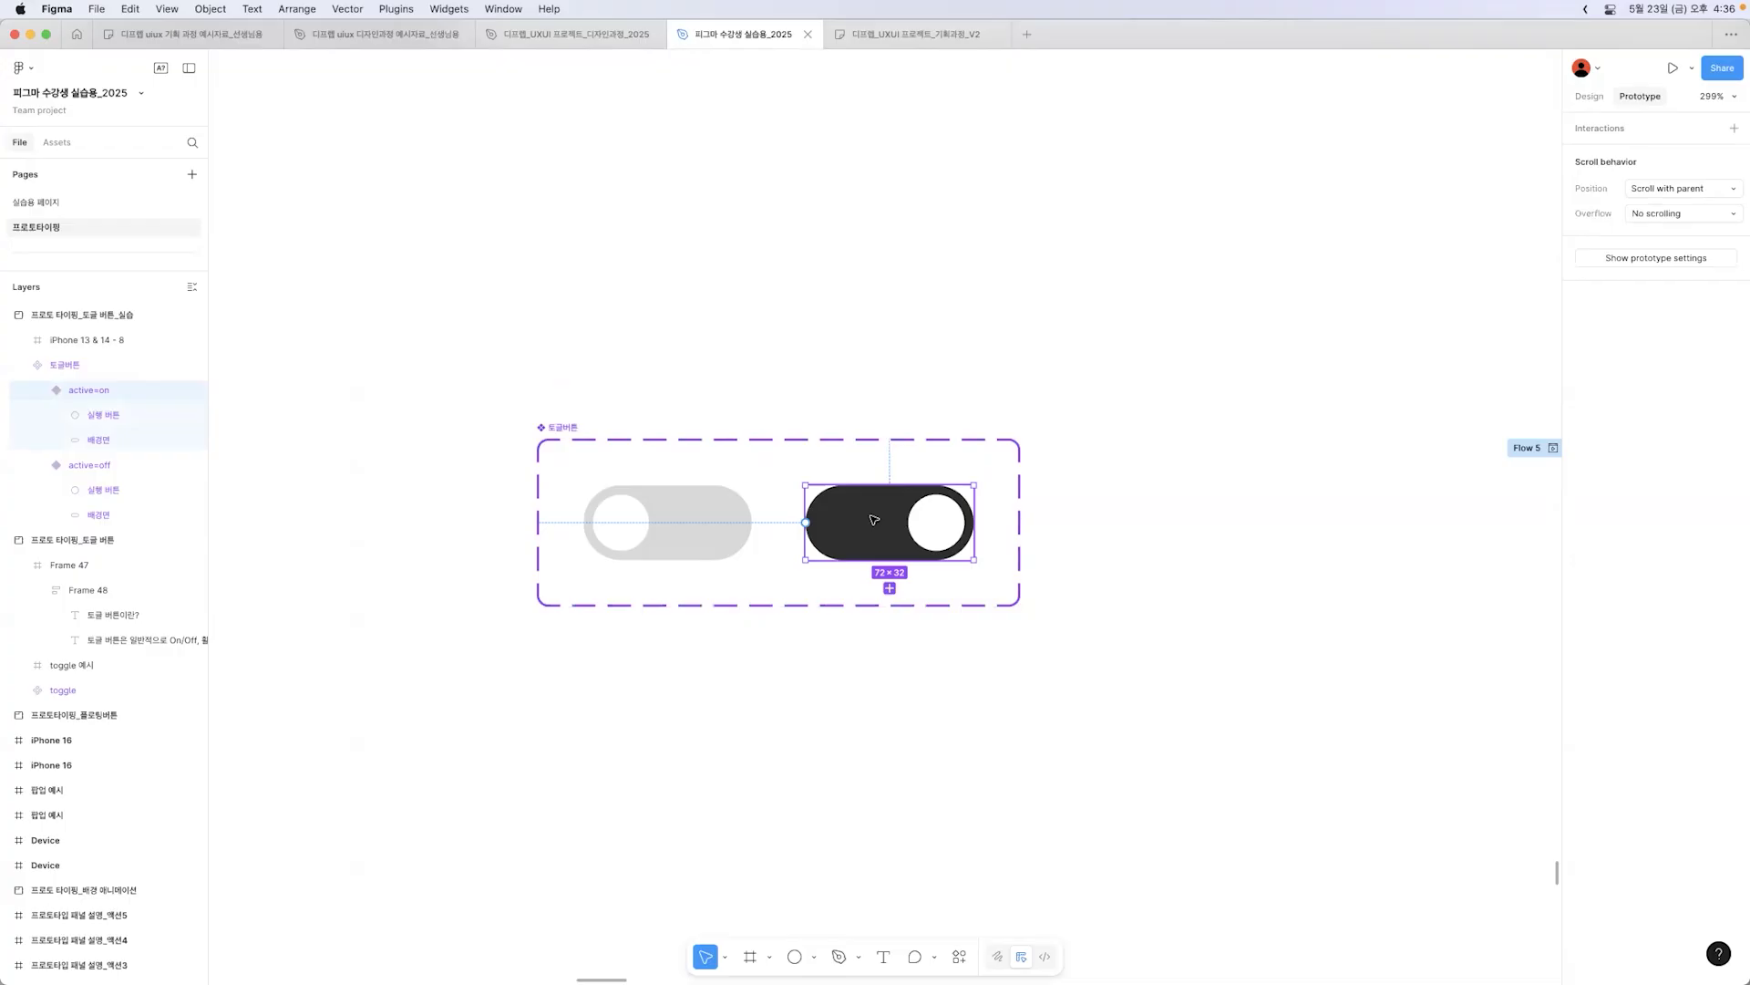
Step: Connect the off and on variants in both directions with On tap, Change to interactions
{"action": "left_click", "coordinate": [744, 523]}
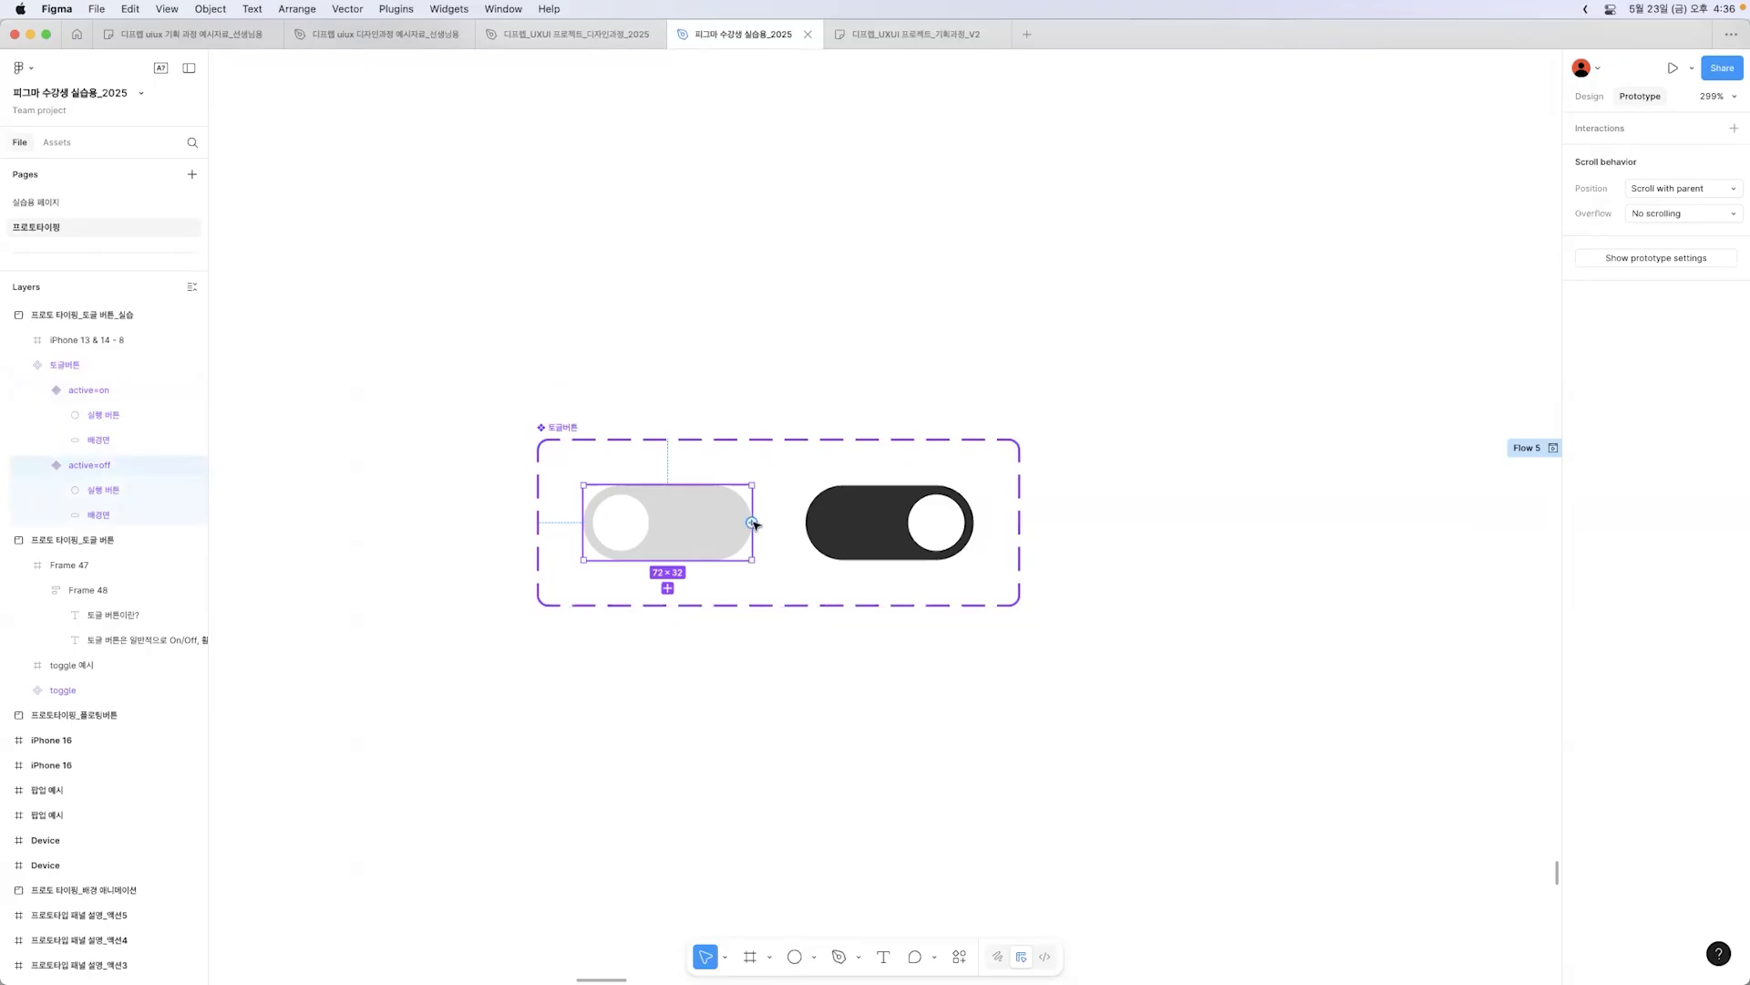
{"action": "mouse_move", "coordinate": [753, 524]}
{"action": "left_mouse_down"}
{"action": "mouse_move", "coordinate": [759, 508]}
{"action": "mouse_move", "coordinate": [766, 543]}
{"action": "mouse_move", "coordinate": [753, 523]}
{"action": "mouse_move", "coordinate": [774, 511]}
{"action": "mouse_move", "coordinate": [785, 535]}
{"action": "mouse_move", "coordinate": [752, 528]}
{"action": "mouse_move", "coordinate": [843, 522]}
{"action": "mouse_move", "coordinate": [766, 552]}
{"action": "mouse_move", "coordinate": [740, 538]}
{"action": "left_mouse_up"}
{"action": "left_click", "coordinate": [844, 521]}
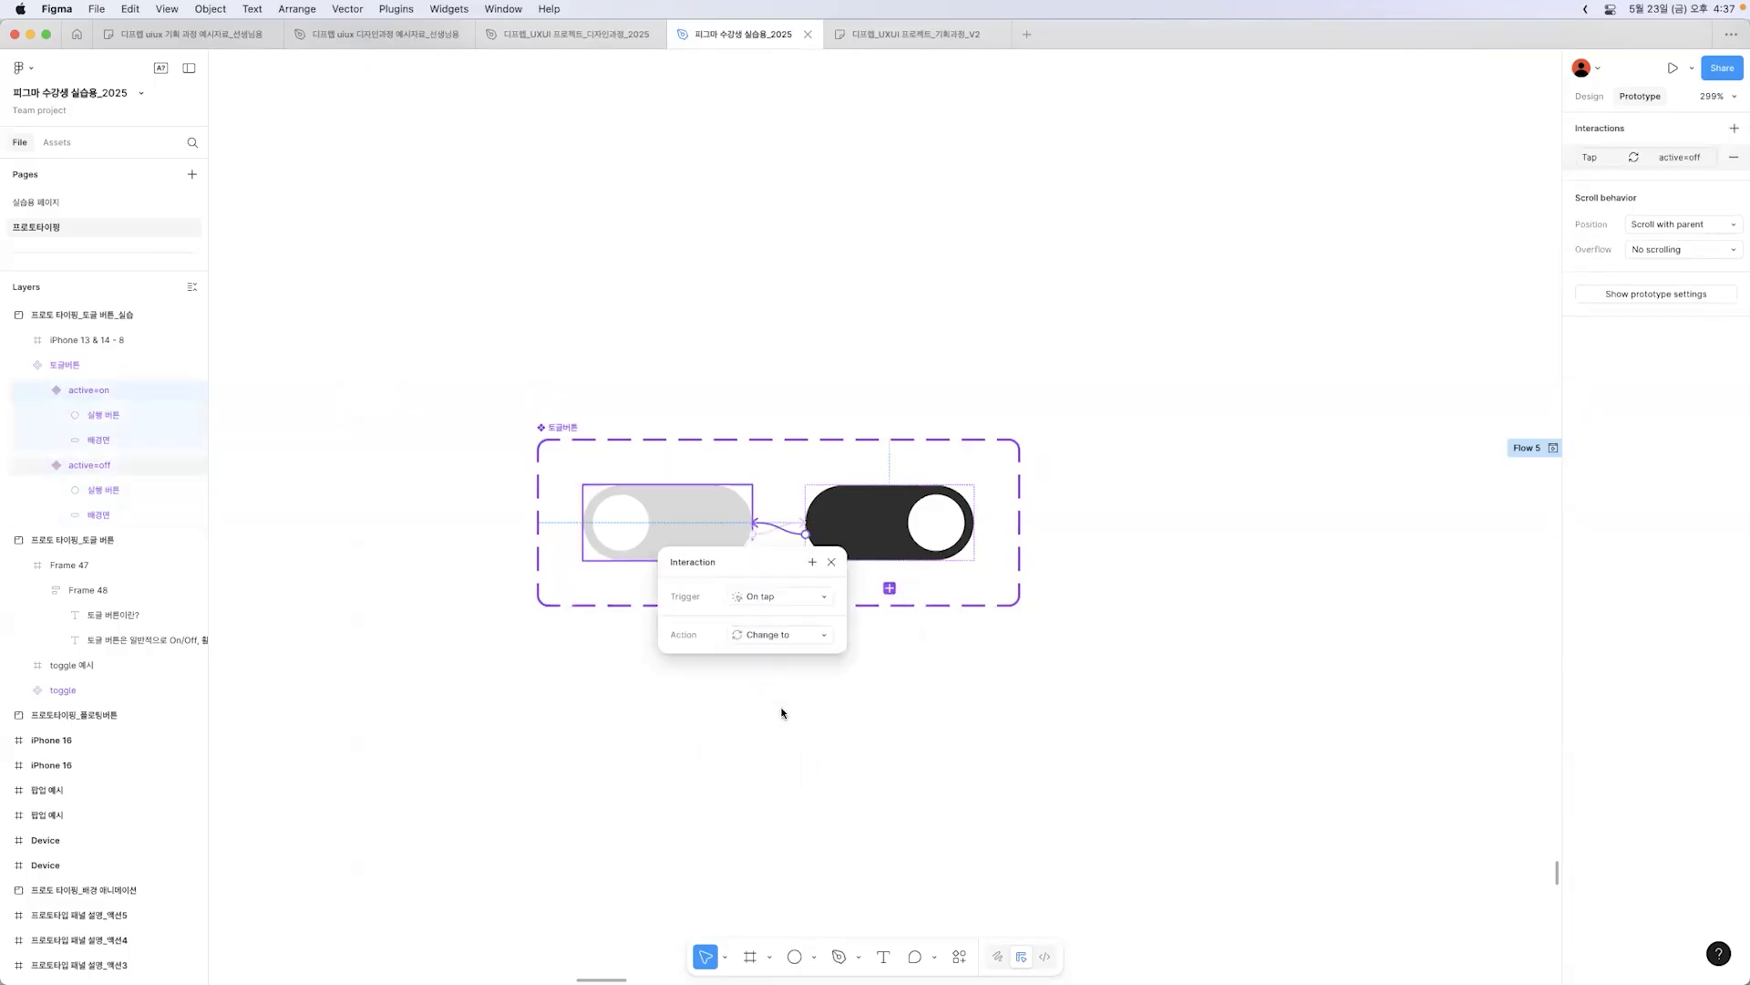
{"action": "left_click", "coordinate": [1035, 746]}
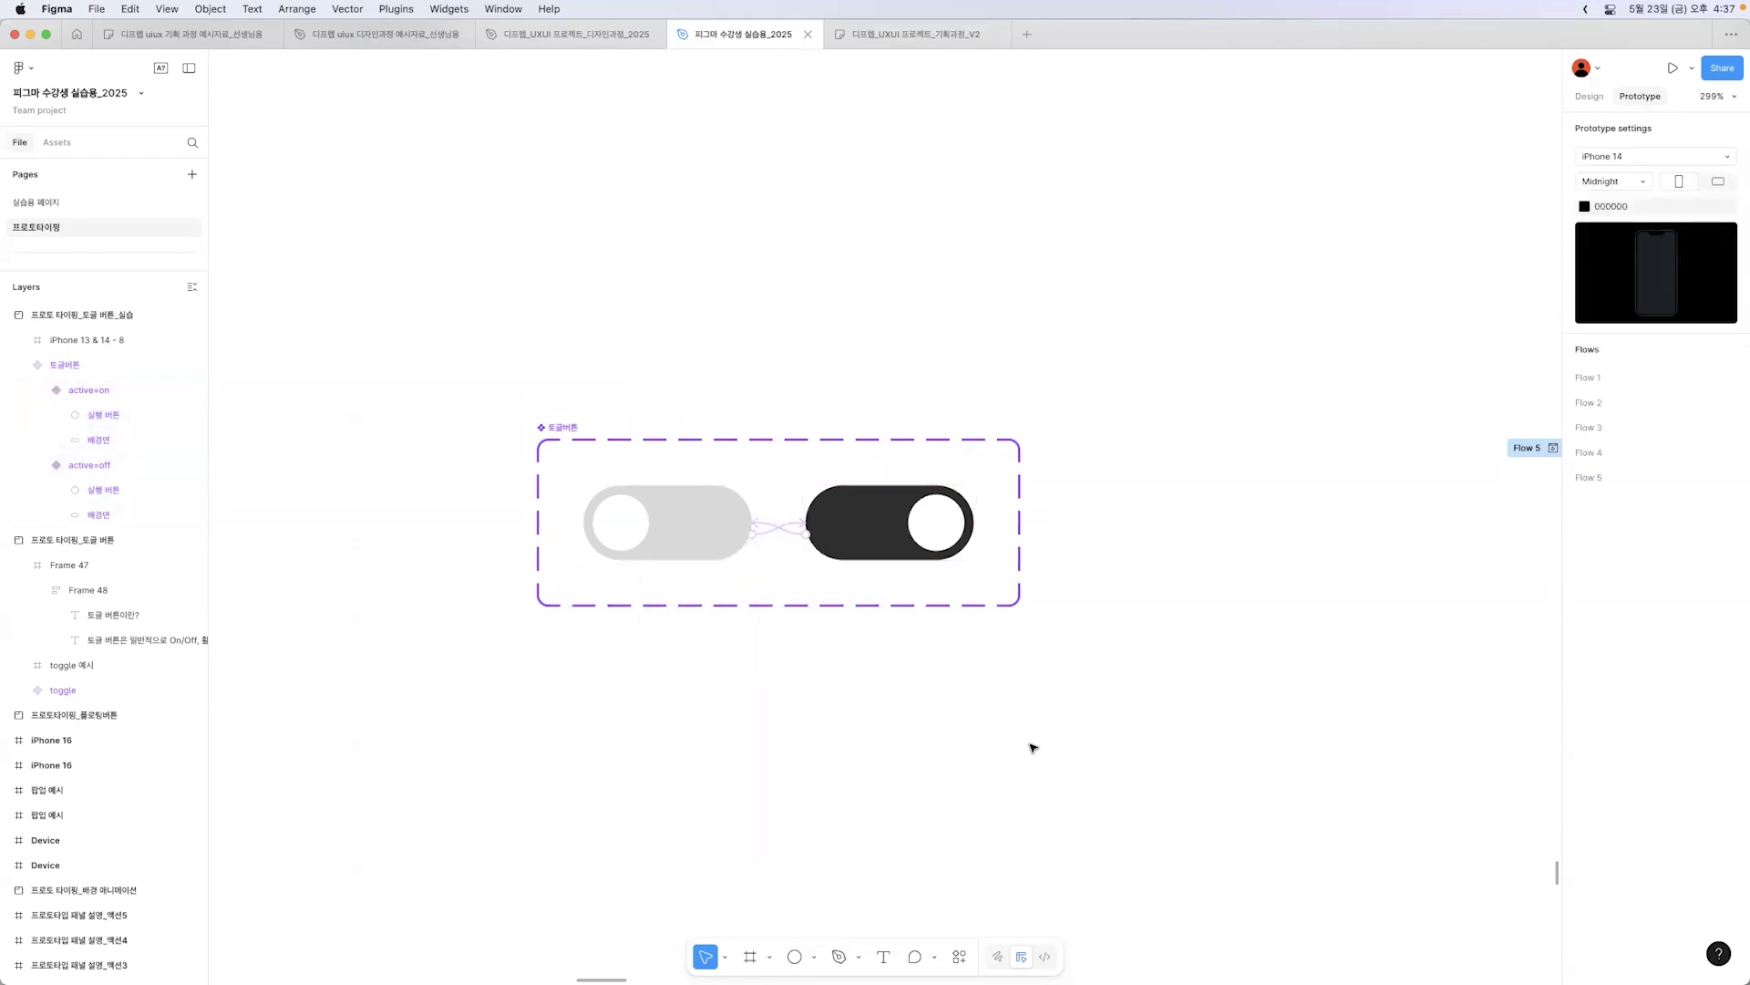
Step: Review the interaction settings of the off-to-on link and of the on-to-off link
{"action": "left_click", "coordinate": [772, 538]}
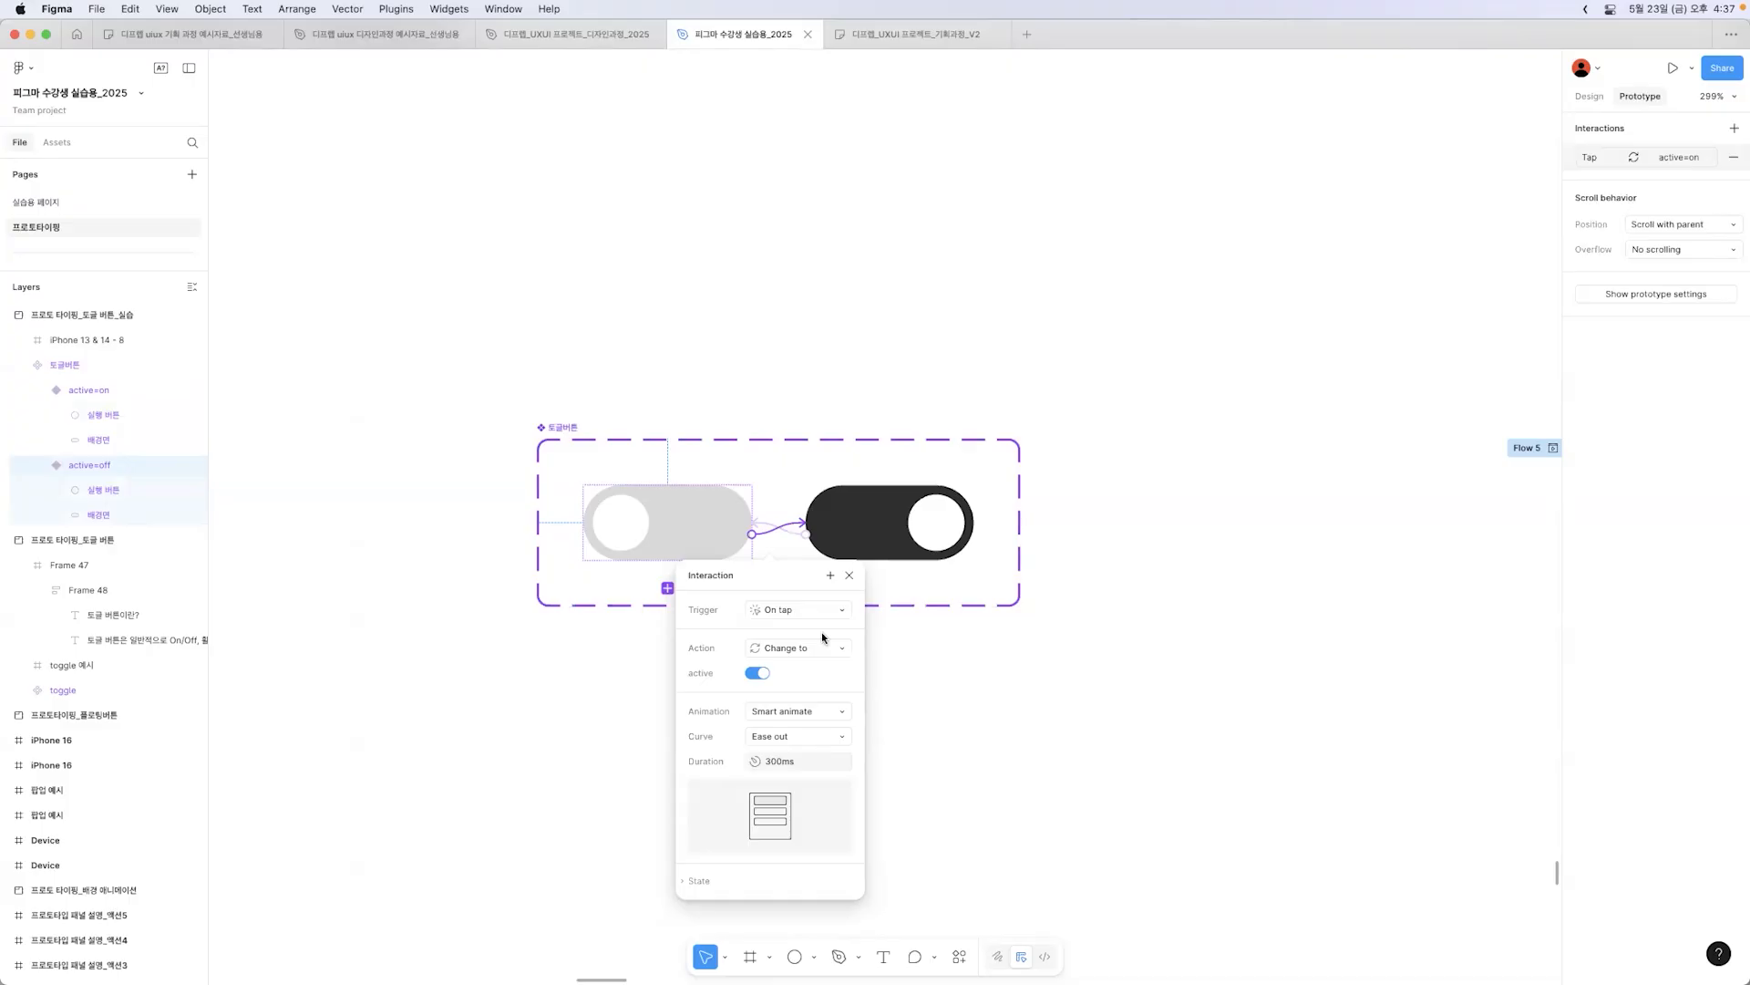
{"action": "left_click", "coordinate": [798, 537]}
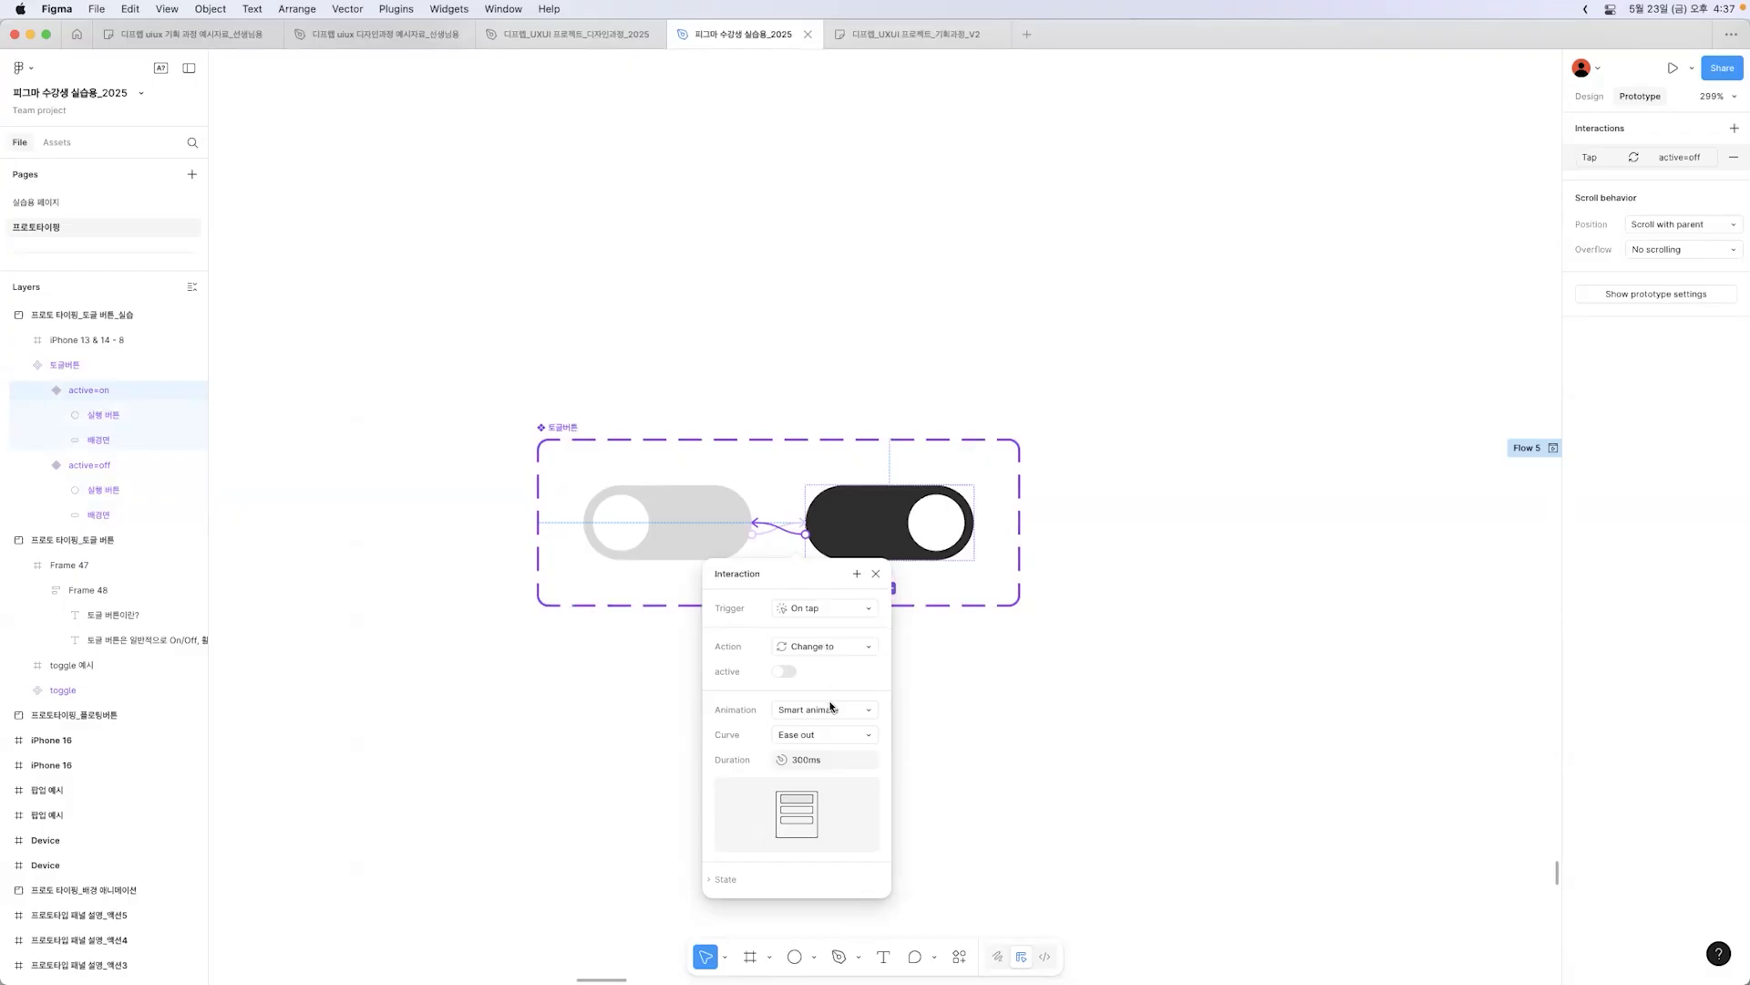
{"action": "left_click", "coordinate": [1049, 663]}
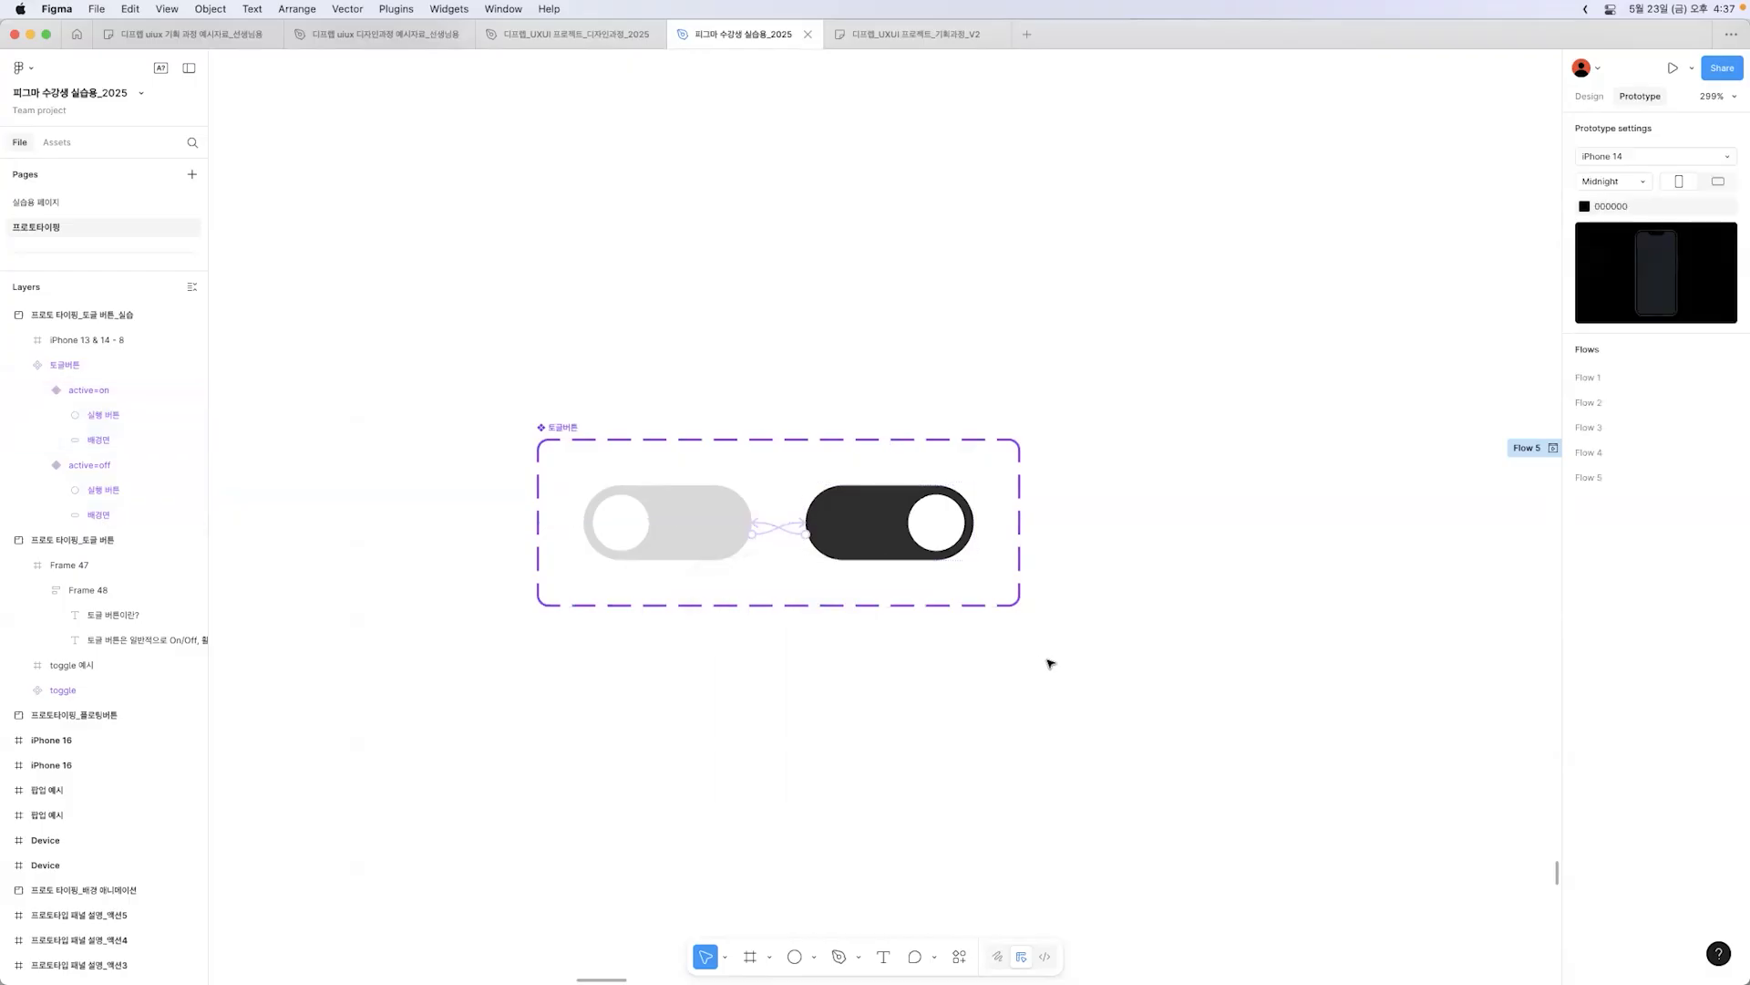
Step: Compare the interactions of the toggle instance in the phone frame with those of the off variant
{"action": "scroll", "coordinate": [1049, 662], "scroll_direction": "down", "scroll_amount": 5}
{"action": "left_click_drag", "start_coordinate": [993, 563], "coordinate": [786, 381]}
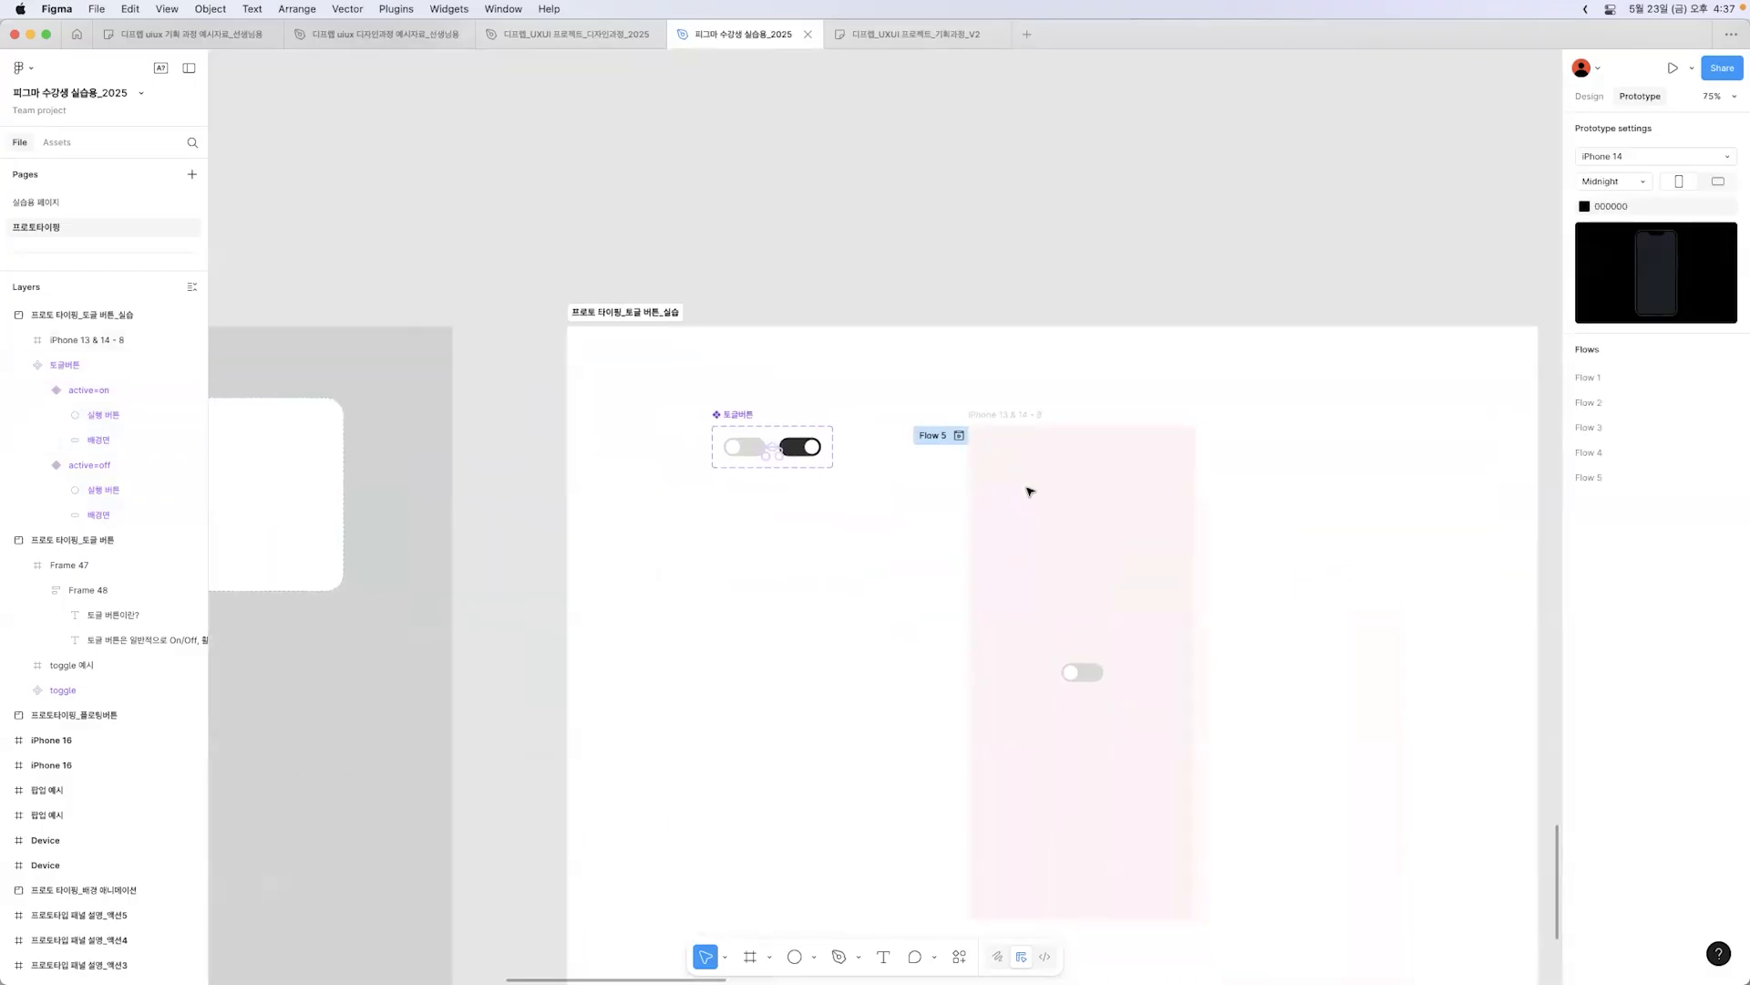
{"action": "left_click", "coordinate": [1074, 673]}
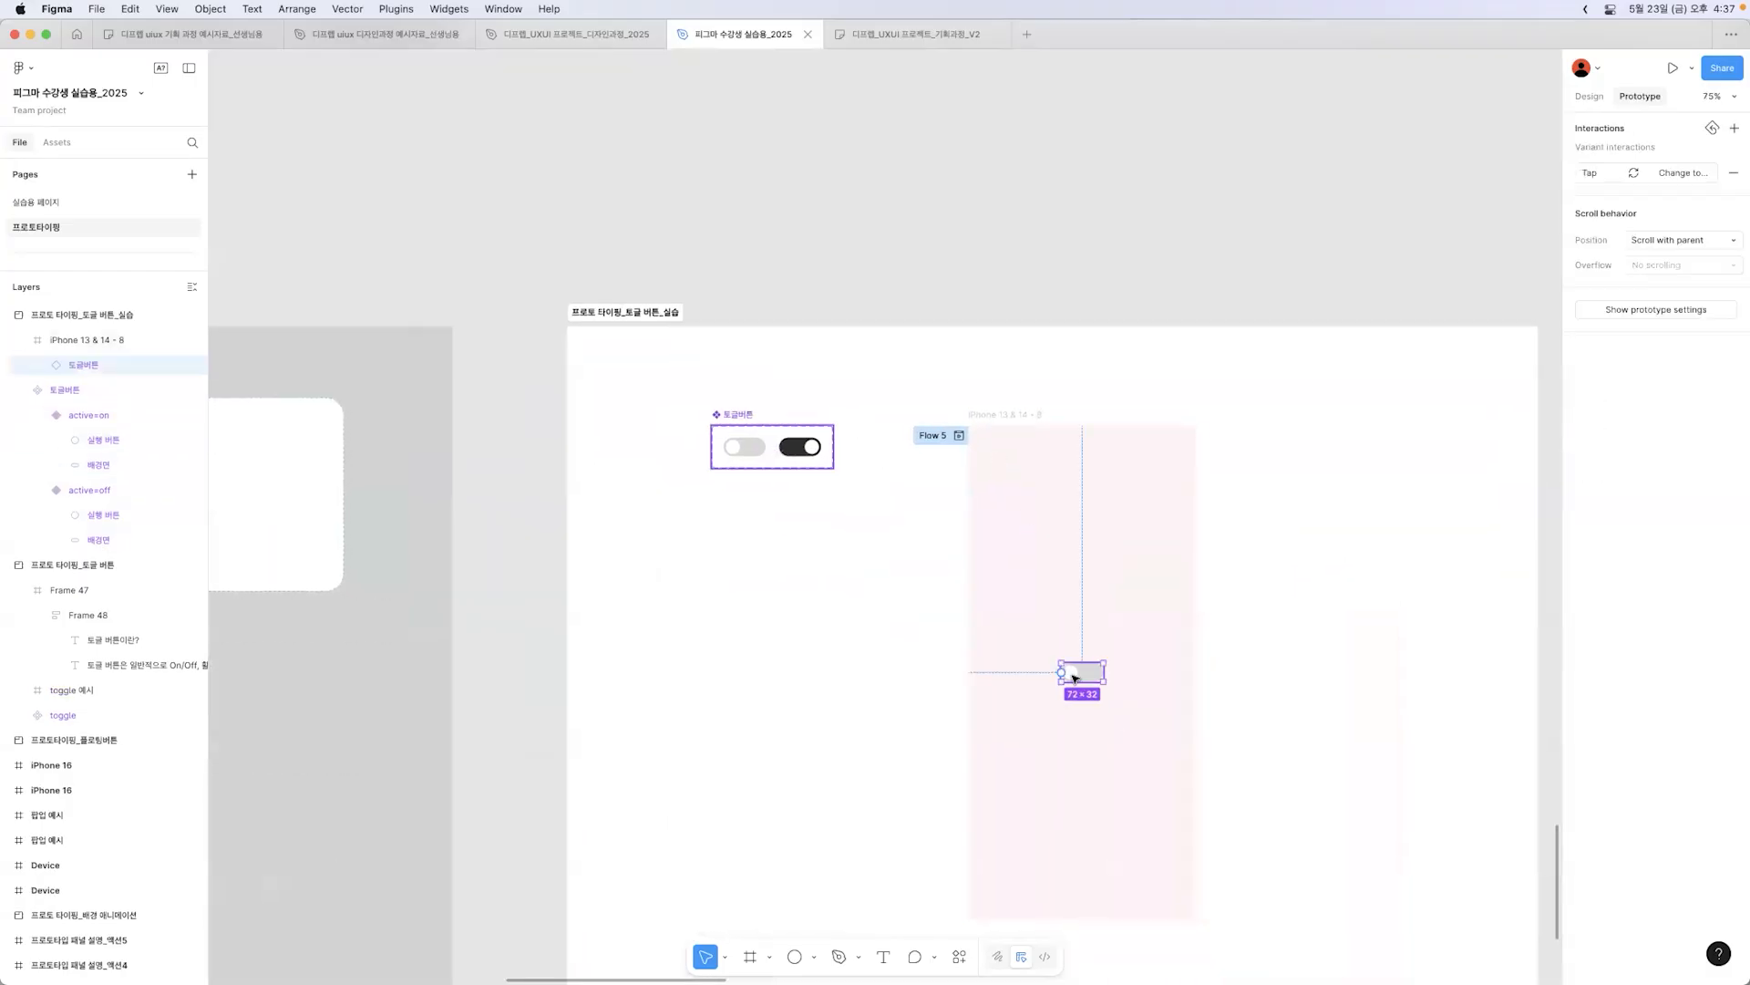
{"action": "left_click", "coordinate": [743, 447]}
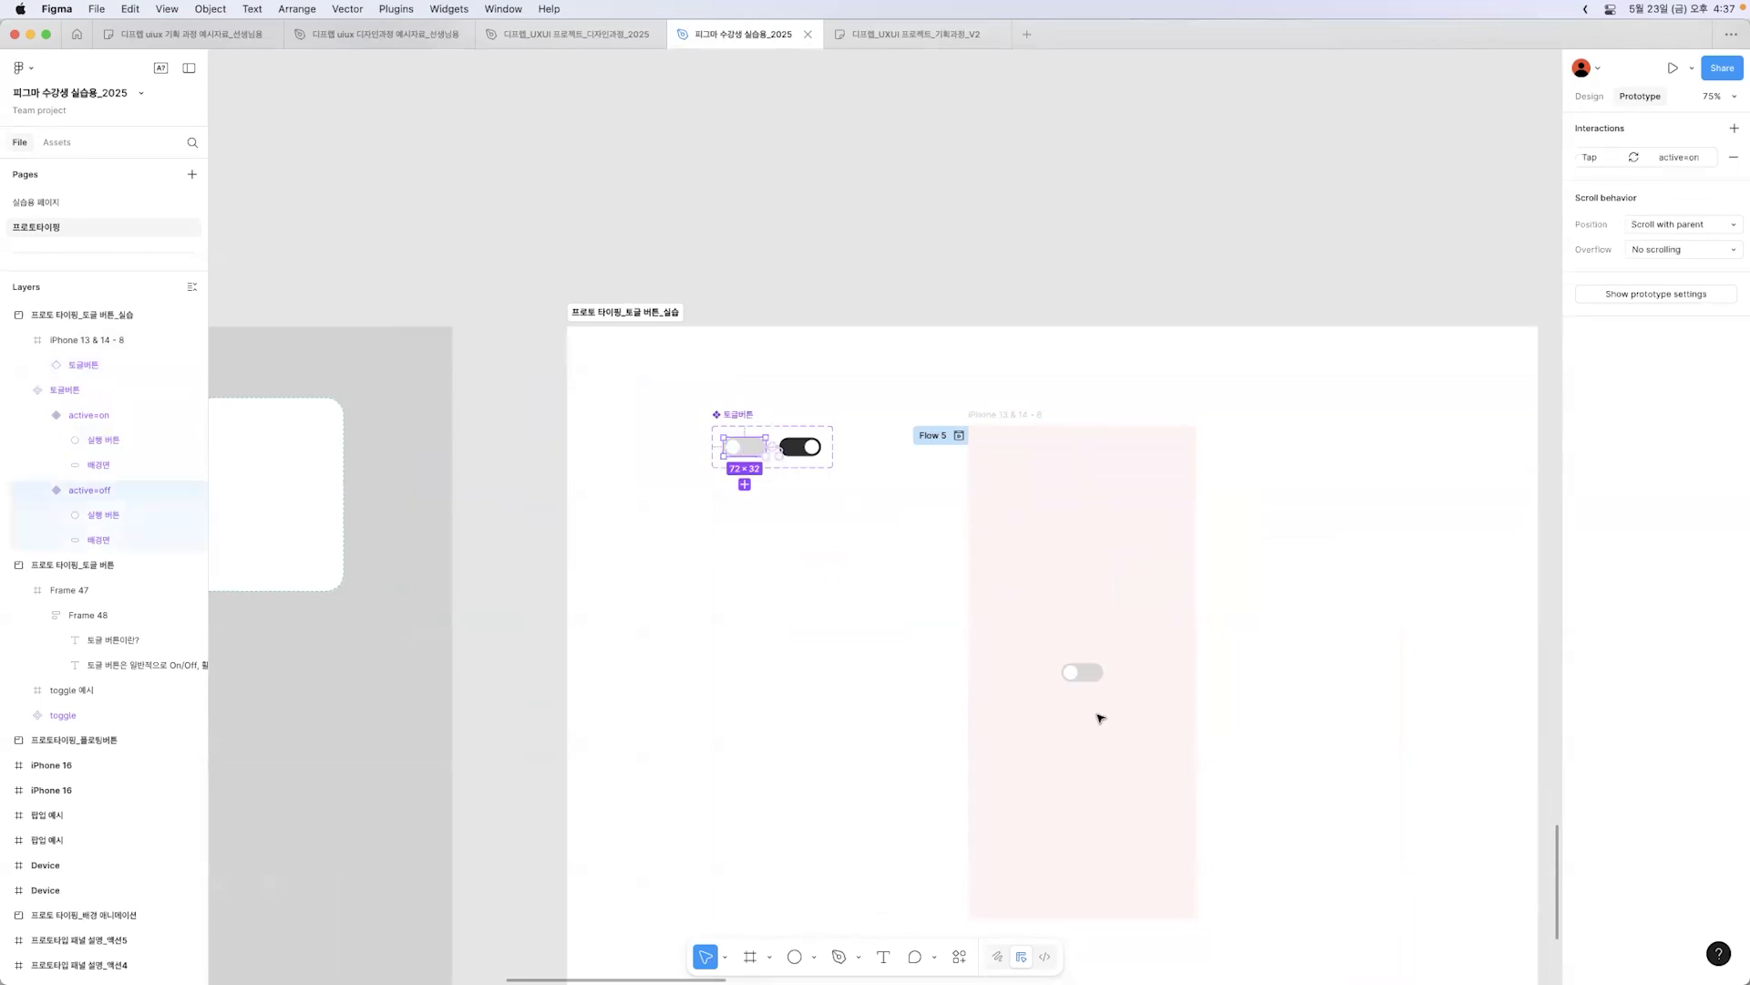
{"action": "left_click", "coordinate": [1081, 672]}
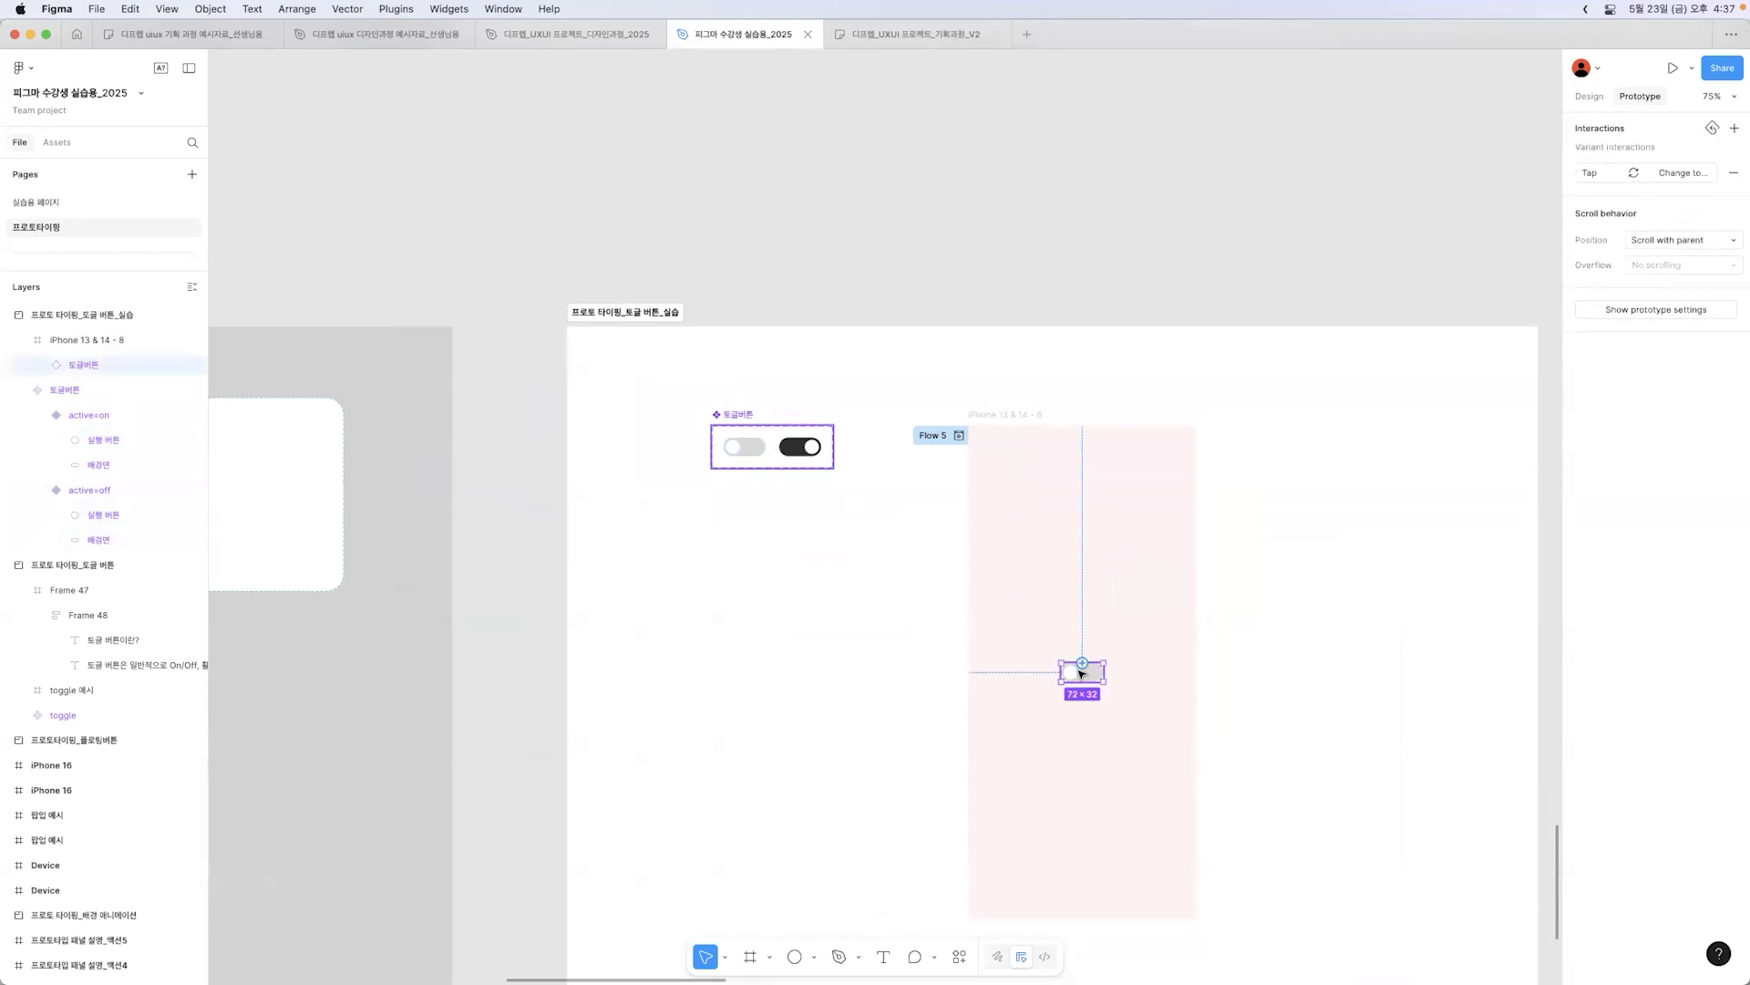
Step: Preview the iPhone 13 & 14 frame and test switching the toggle on and off
{"action": "left_click", "coordinate": [1020, 416]}
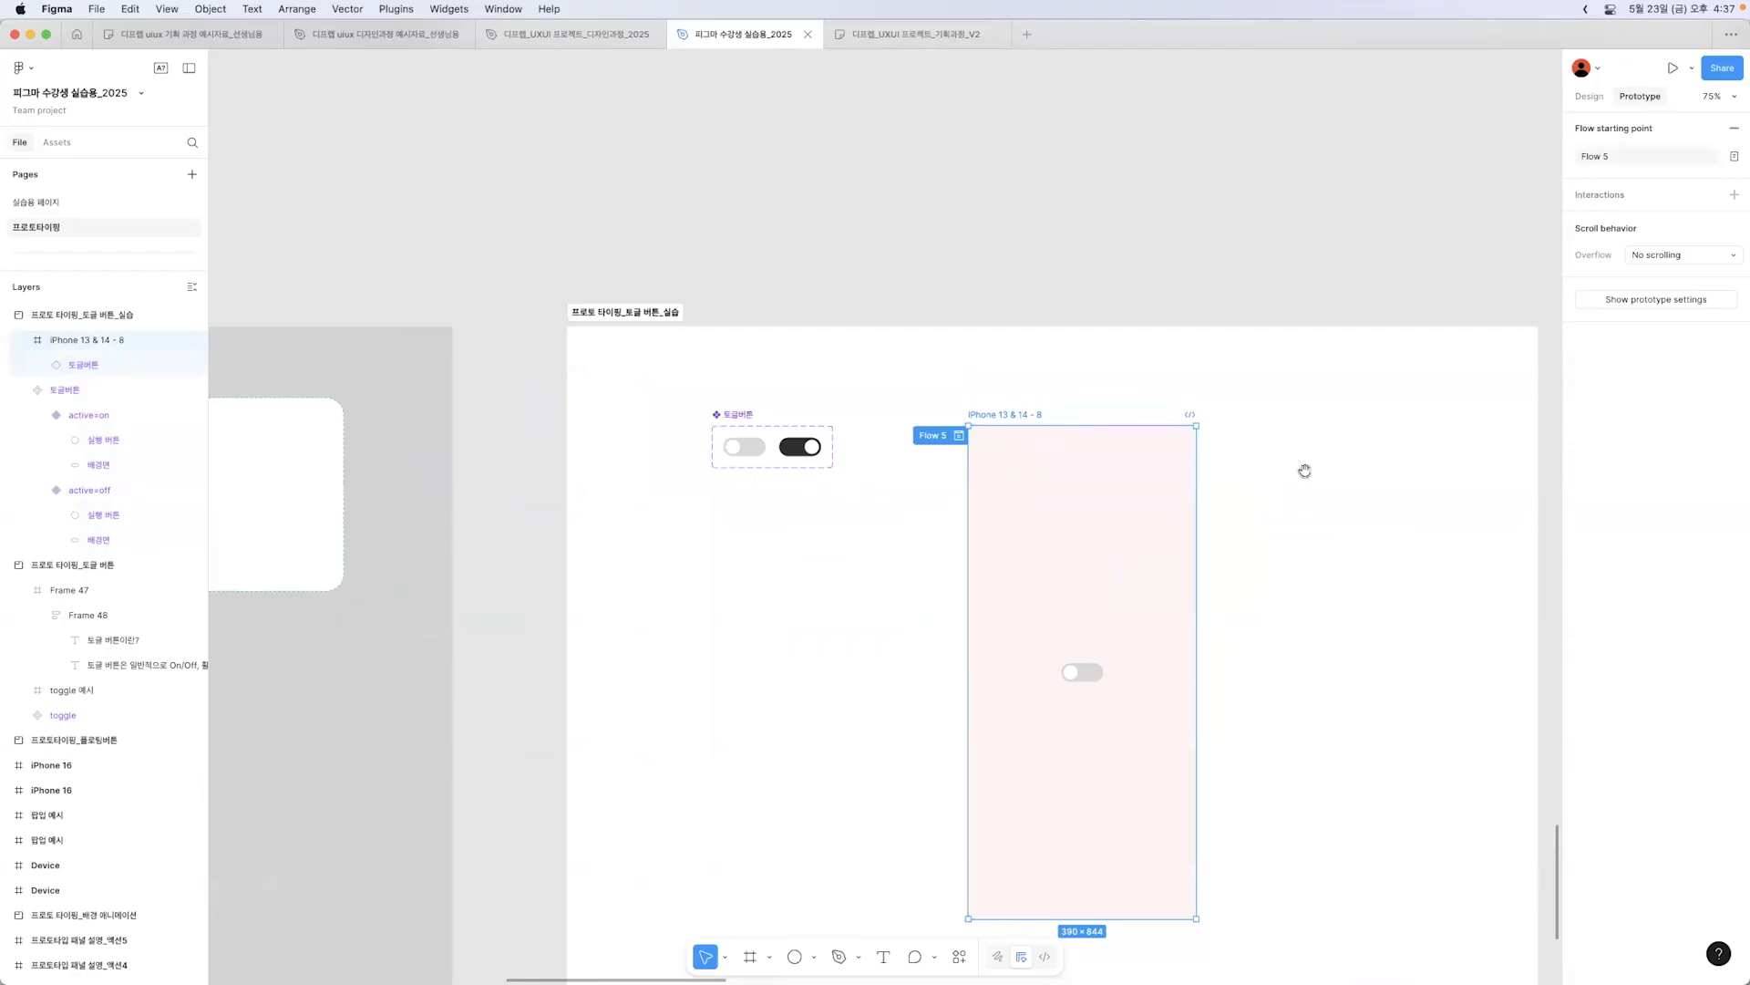
{"action": "scroll", "coordinate": [1305, 468], "scroll_direction": "down", "scroll_amount": 5}
{"action": "scroll", "coordinate": [1304, 469], "scroll_direction": "right", "scroll_amount": 5}
{"action": "key", "text": "shift+space"}
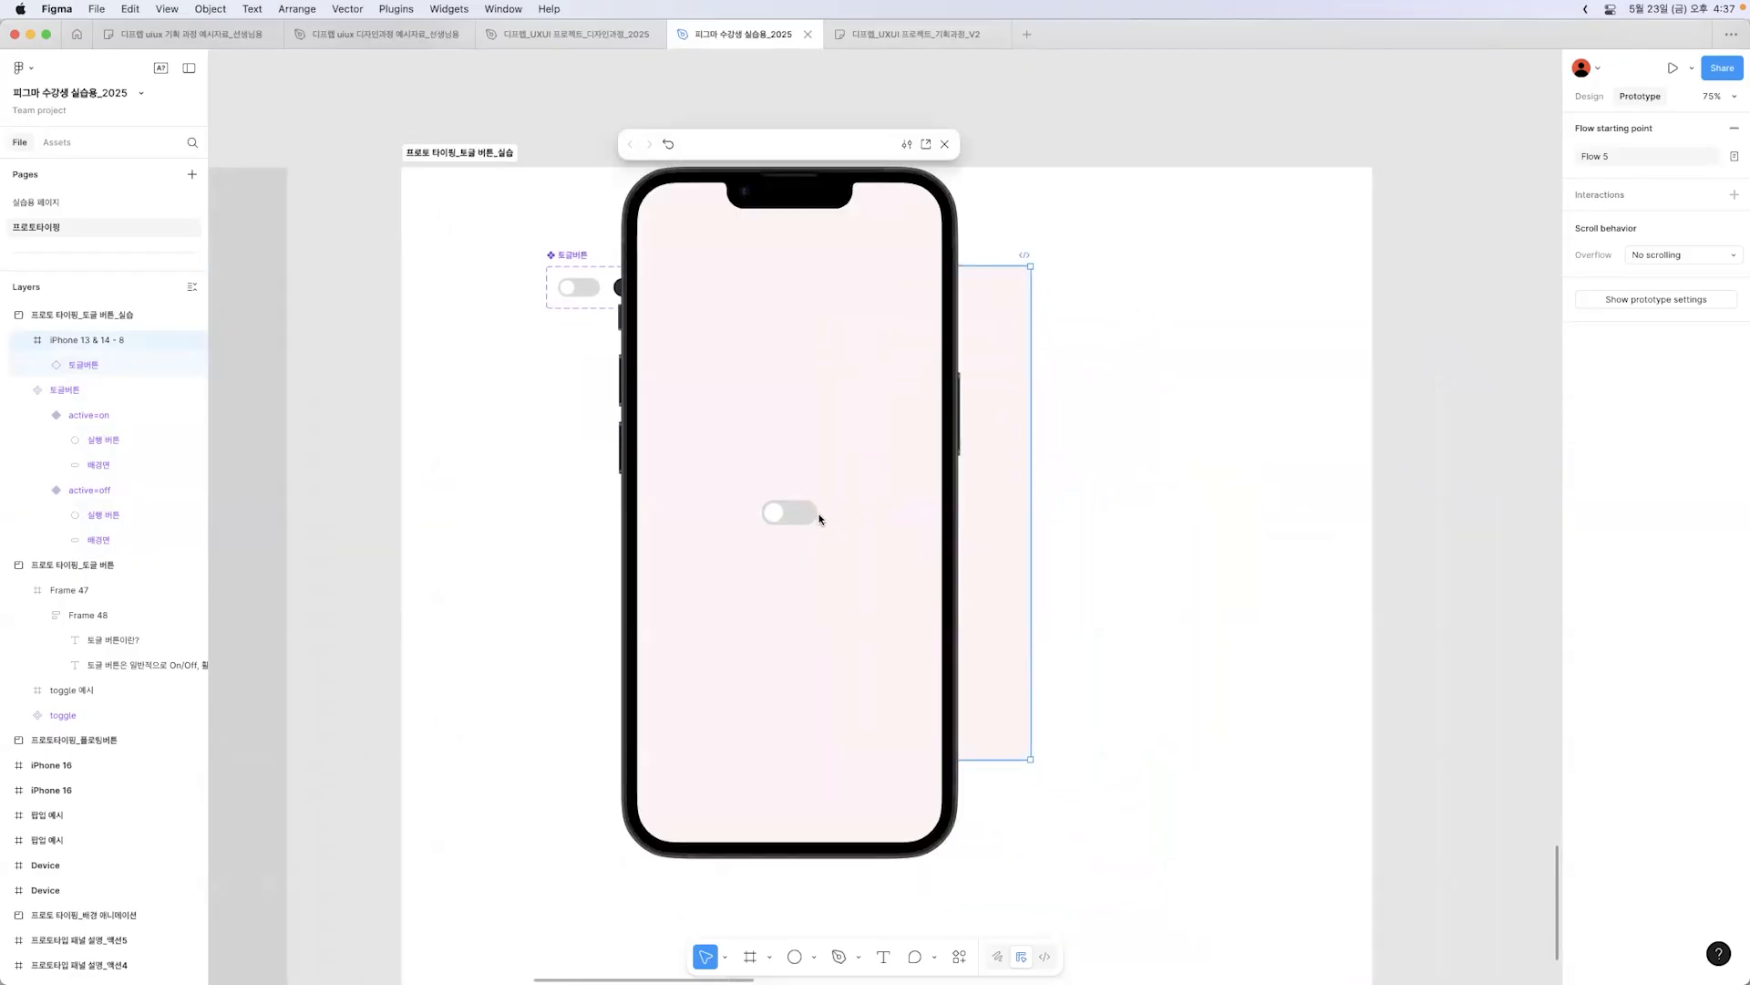
{"action": "left_click", "coordinate": [789, 512]}
{"action": "left_click", "coordinate": [780, 510]}
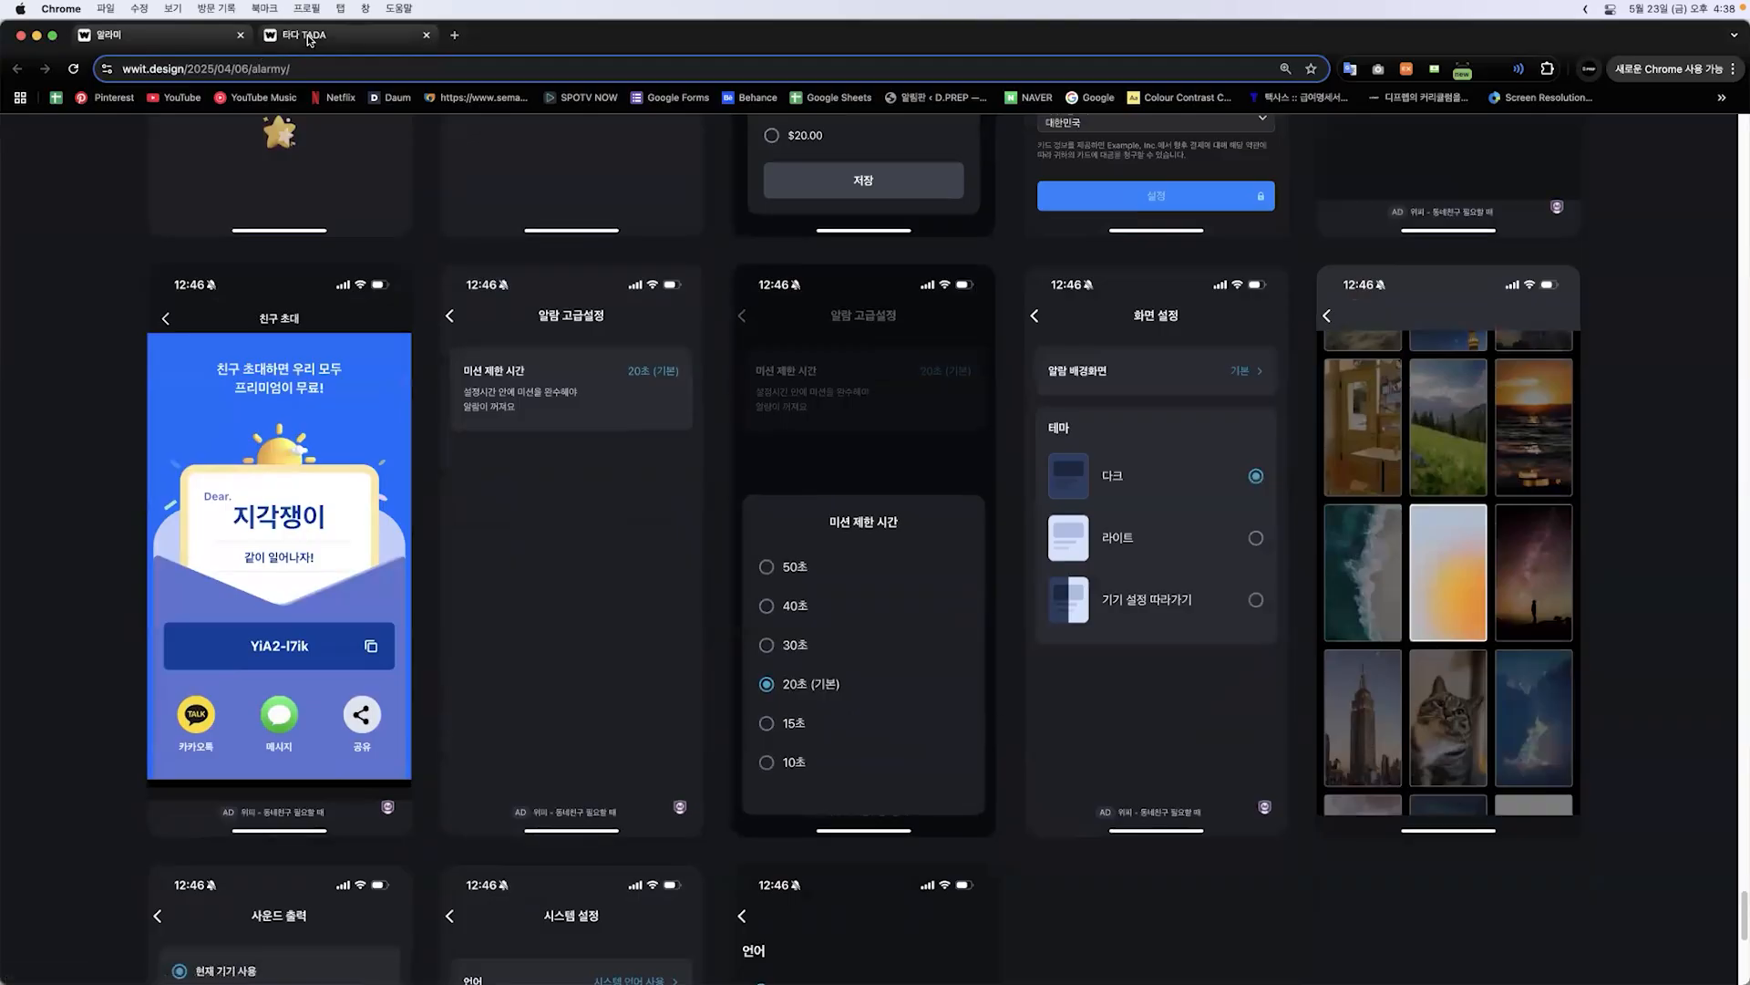
Step: Browse the TADA app screens on wwit.design in Chrome down to the notification settings toggles, and switch back to Figma
{"action": "key", "text": "ctrl+Tab"}
{"action": "scroll", "coordinate": [872, 702], "scroll_direction": "down", "scroll_amount": 20}
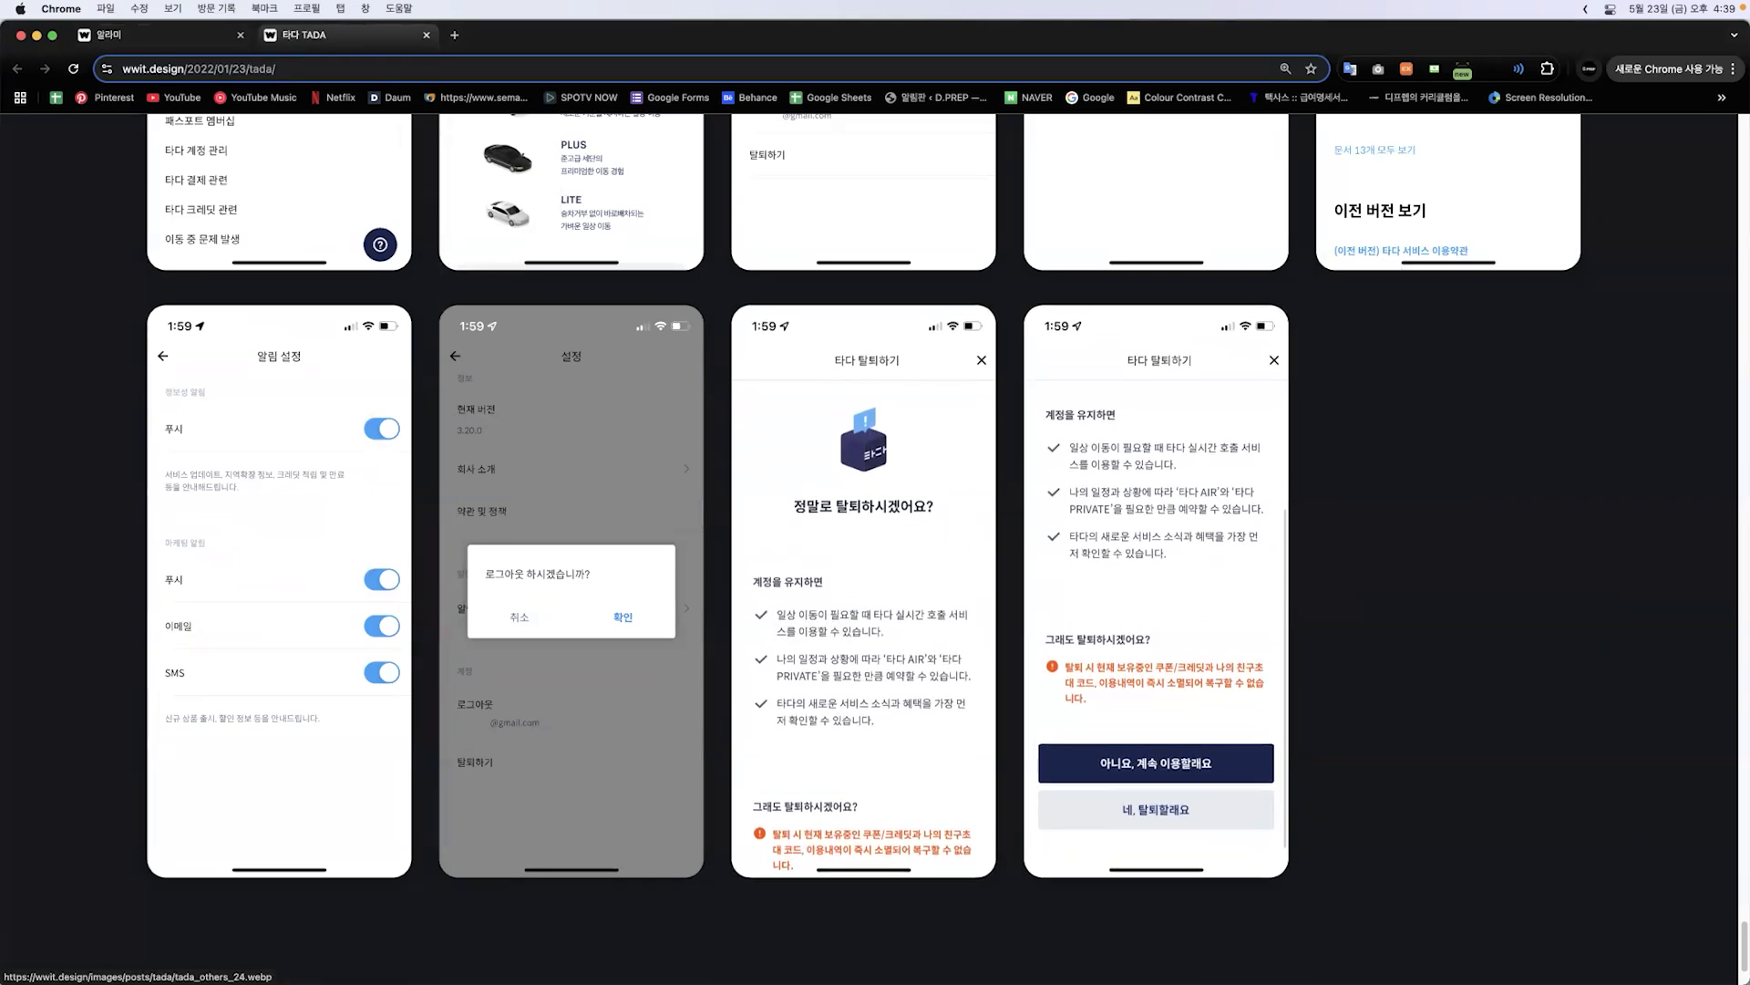
{"action": "left_click", "coordinate": [782, 953]}
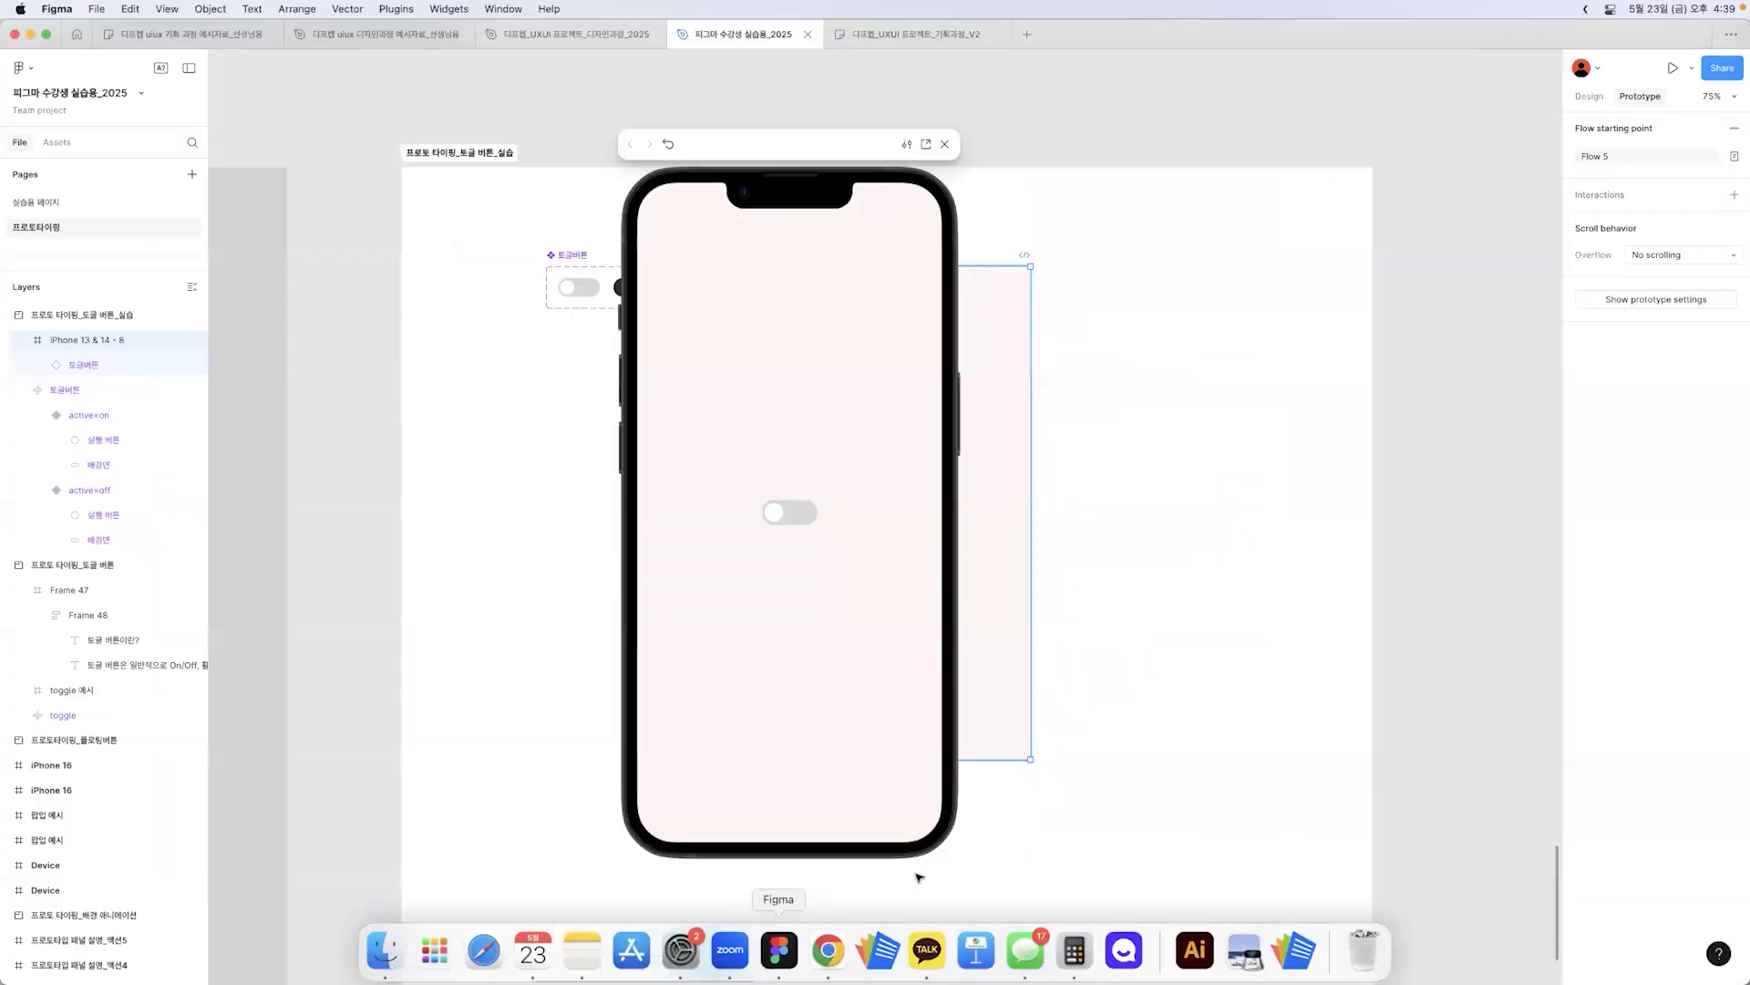
Step: Close the preview and move the toggle component set down and closer to the phone frame
{"action": "left_click", "coordinate": [944, 144]}
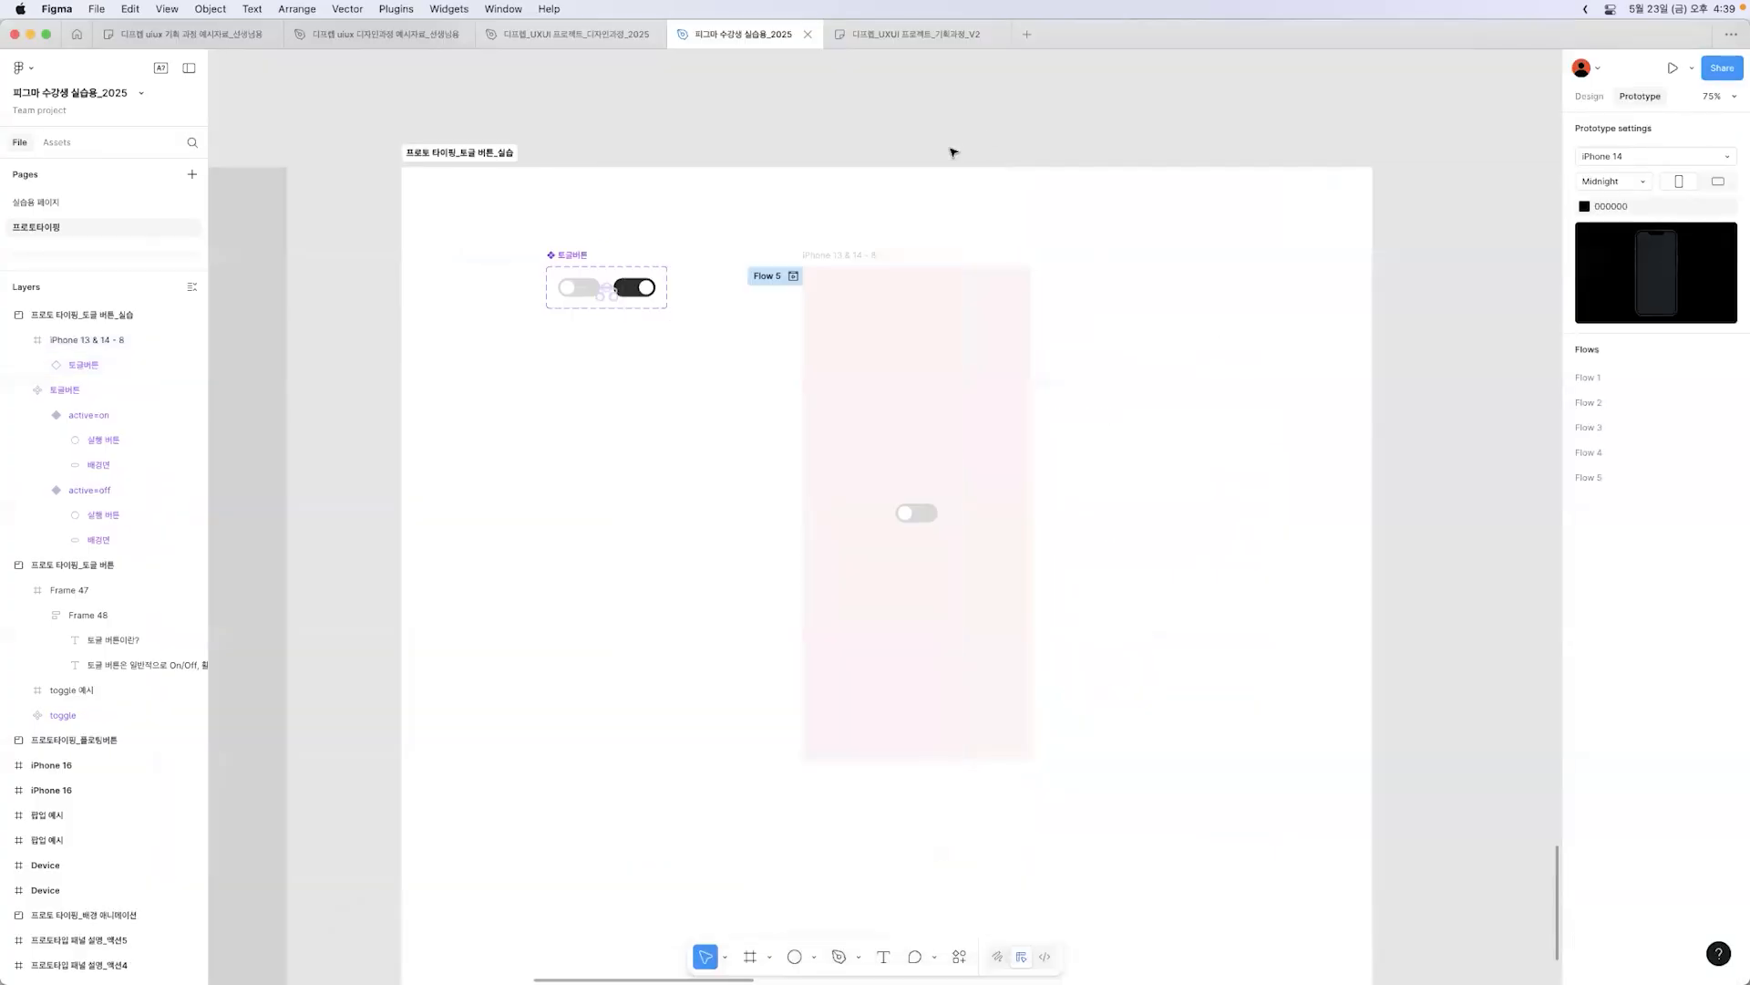
{"action": "left_click", "coordinate": [574, 255]}
{"action": "left_click_drag", "start_coordinate": [574, 254], "coordinate": [629, 449]}
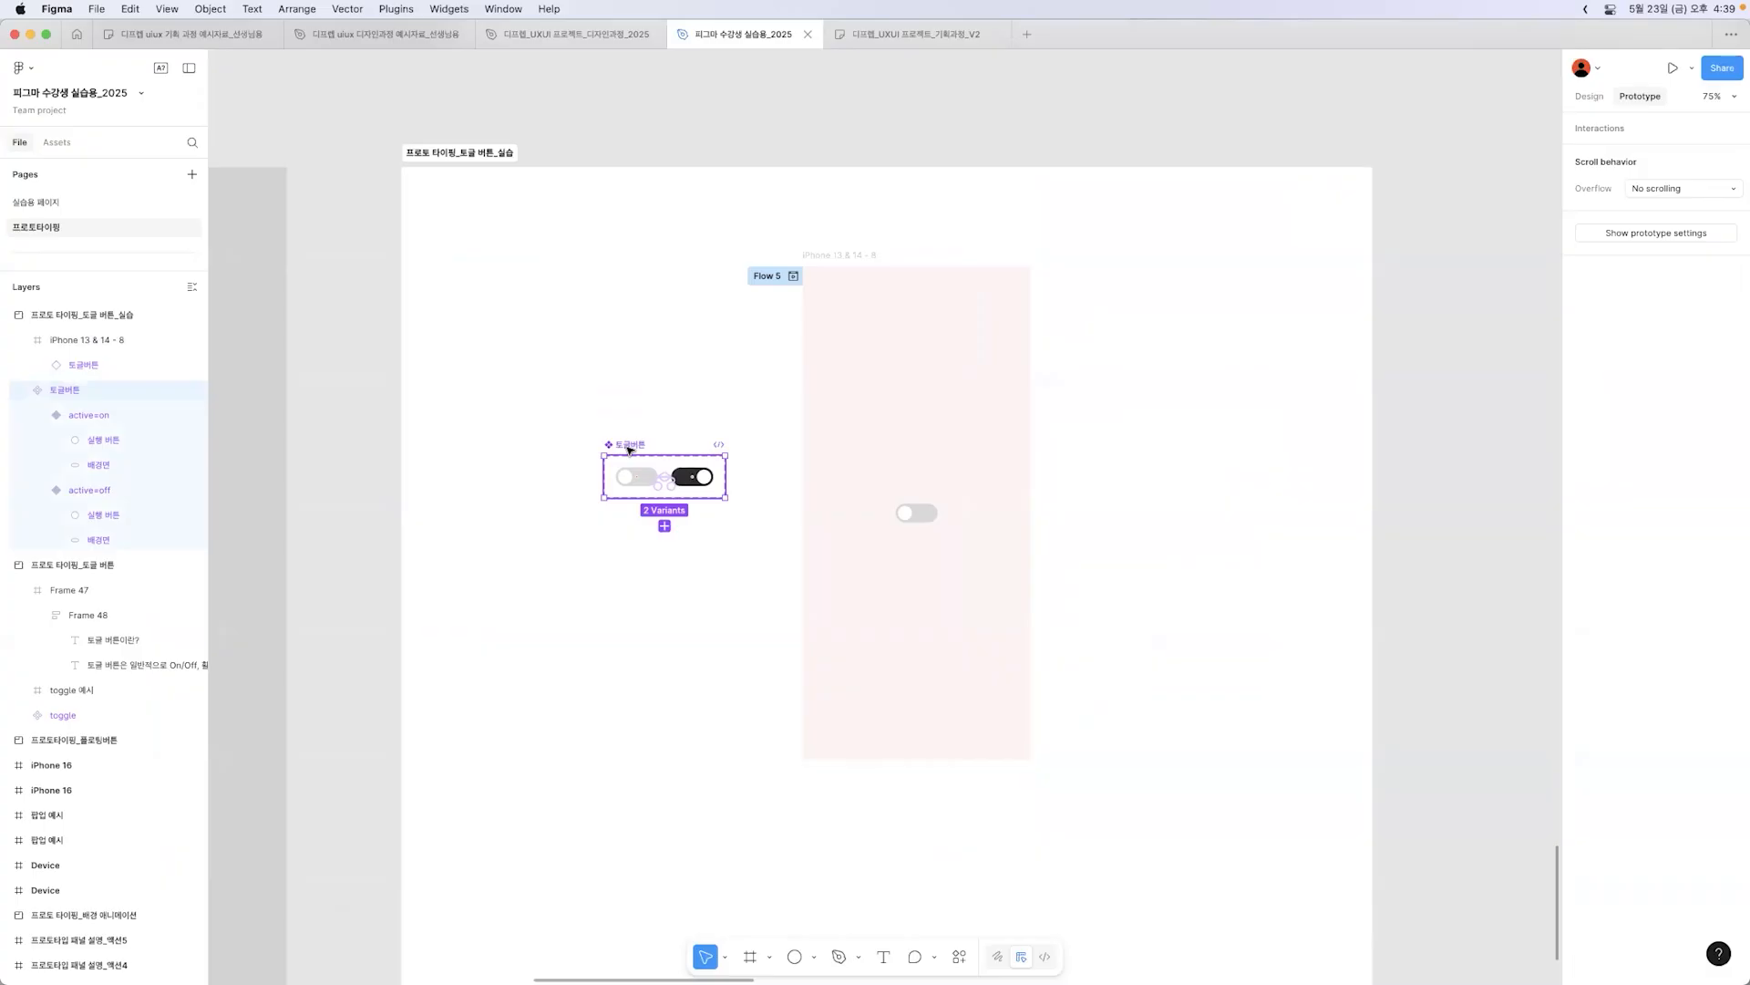
{"action": "left_click", "coordinate": [605, 437]}
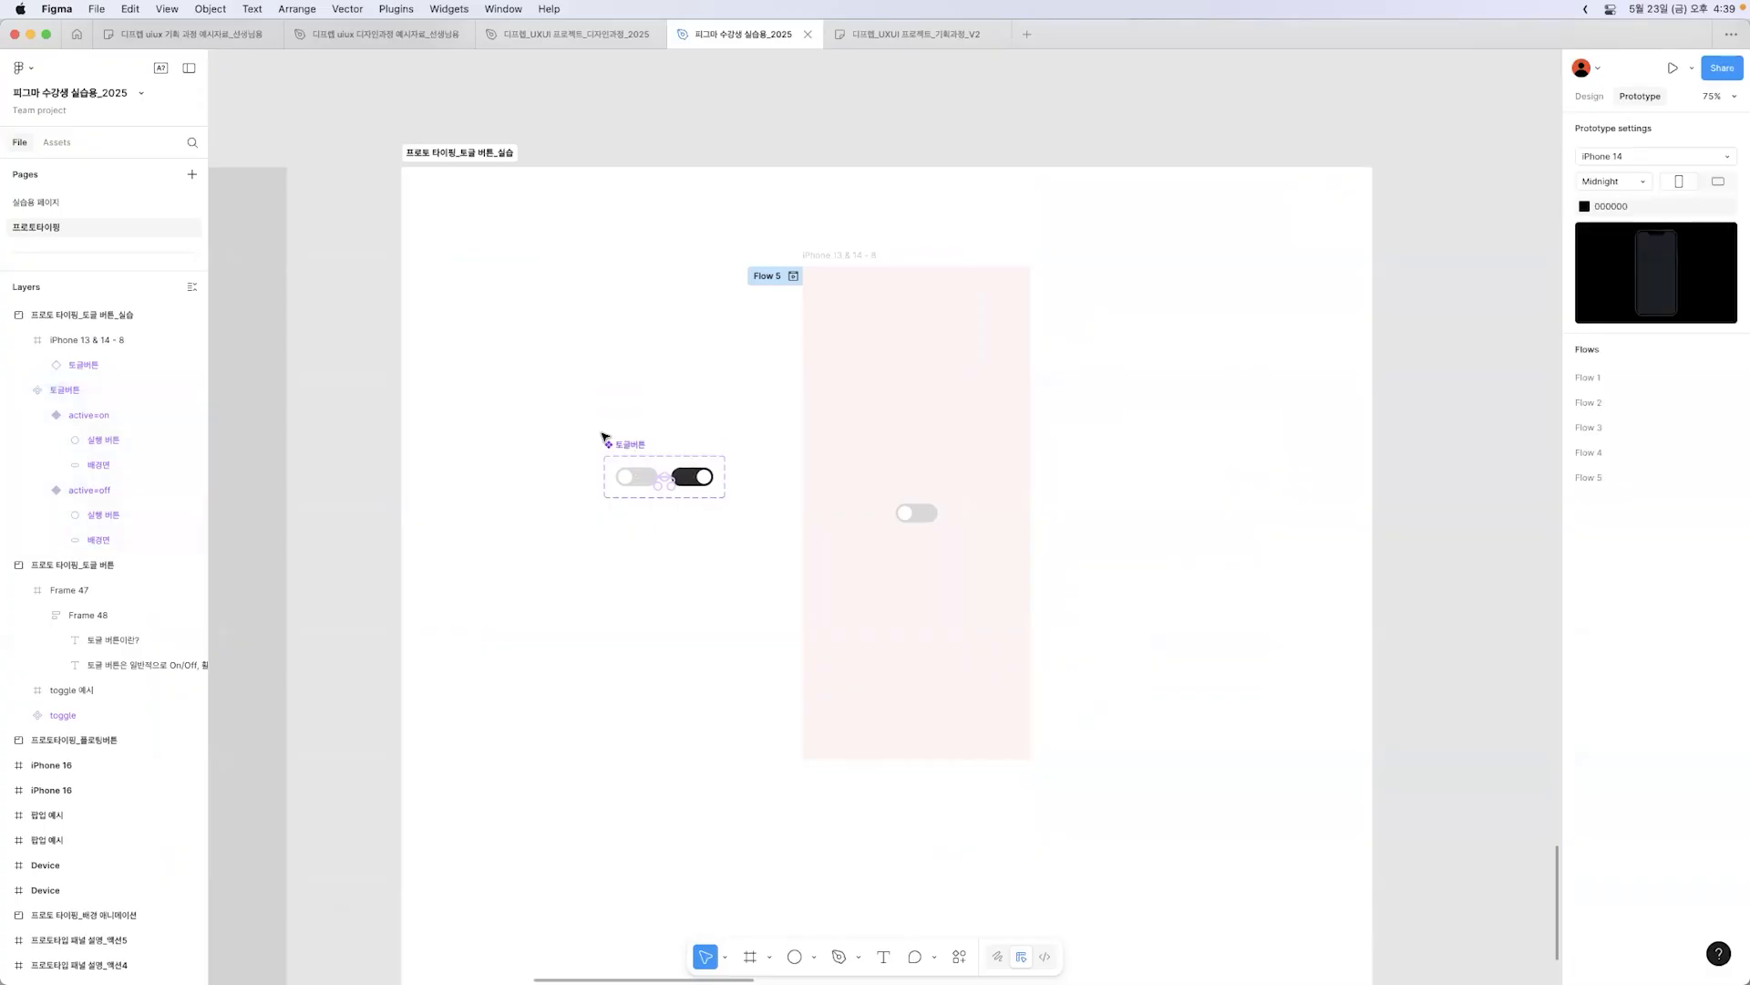